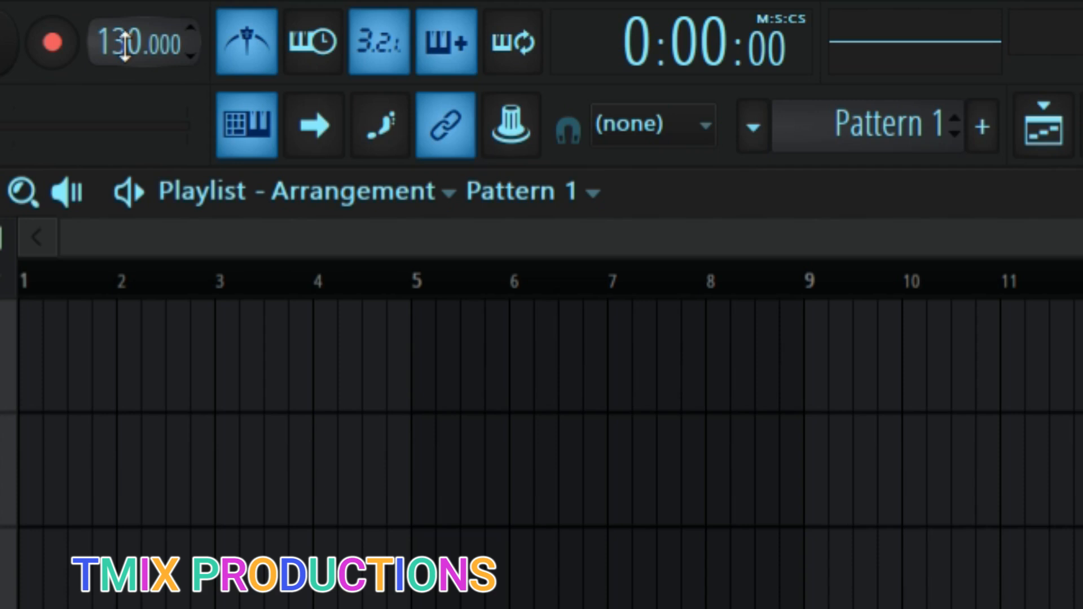
Step: Set the project tempo to 94 BPM and briefly play the metronome to hear the speed
right_click(124, 45)
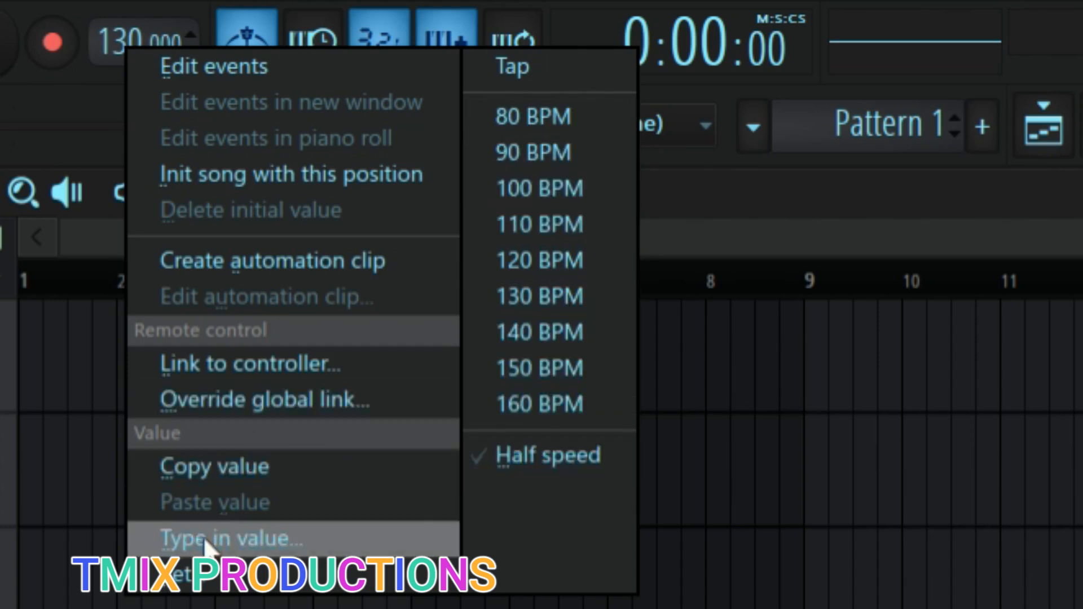
click(245, 551)
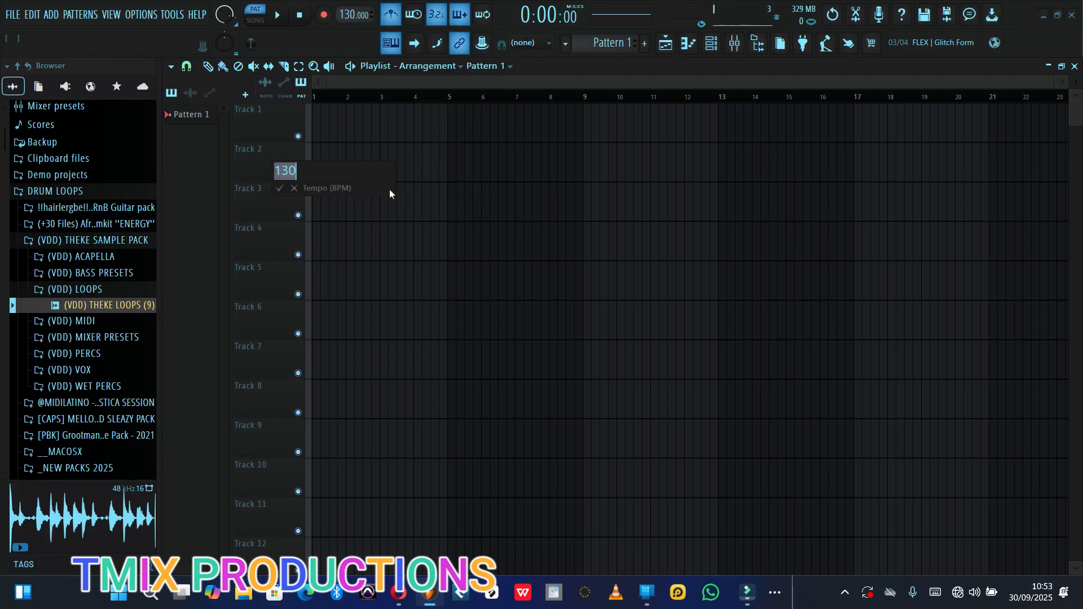
text(94)
key(Return)
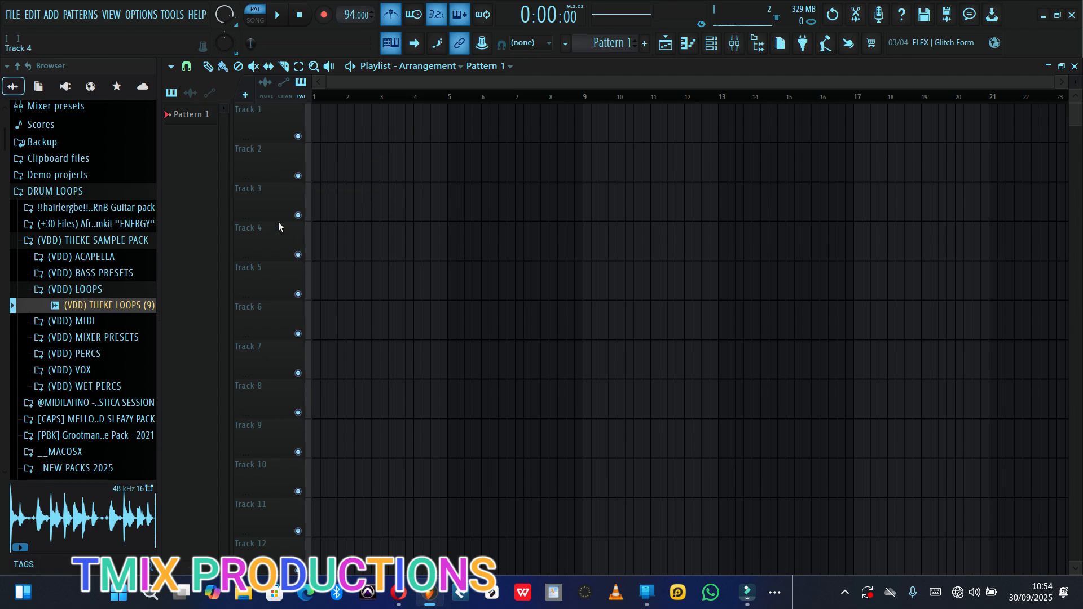
click(278, 16)
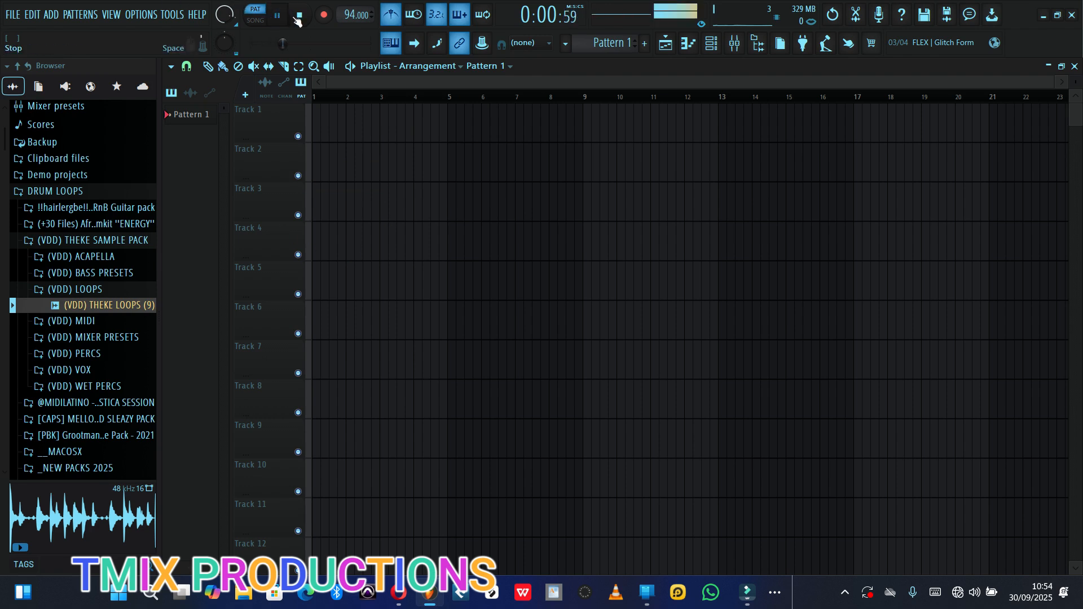
click(282, 19)
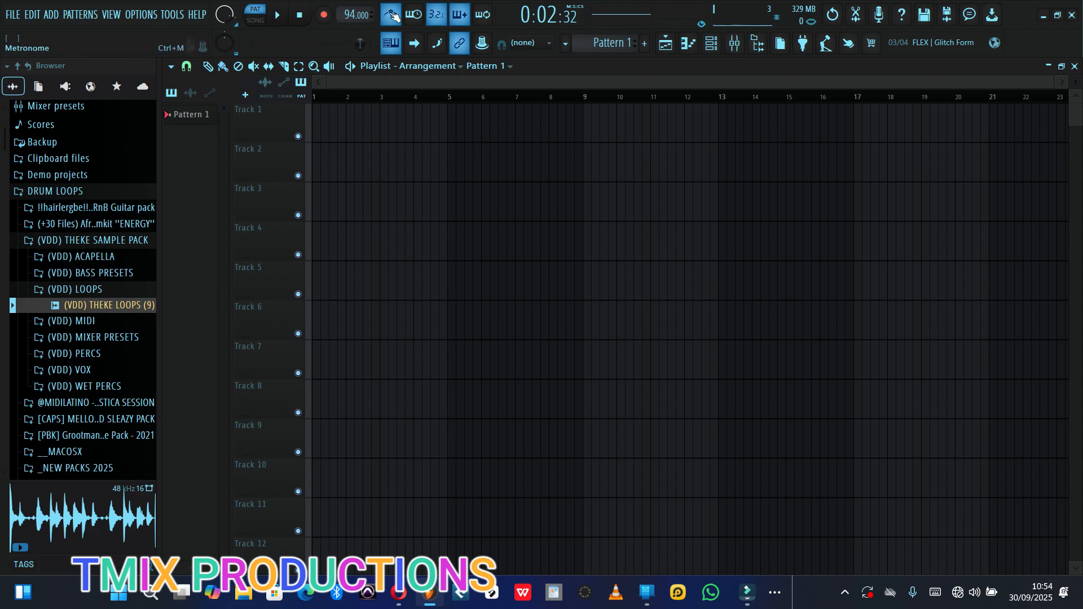
Step: Set the project tempo to 120 BPM and briefly play the metronome to hear the speed
right_click(354, 14)
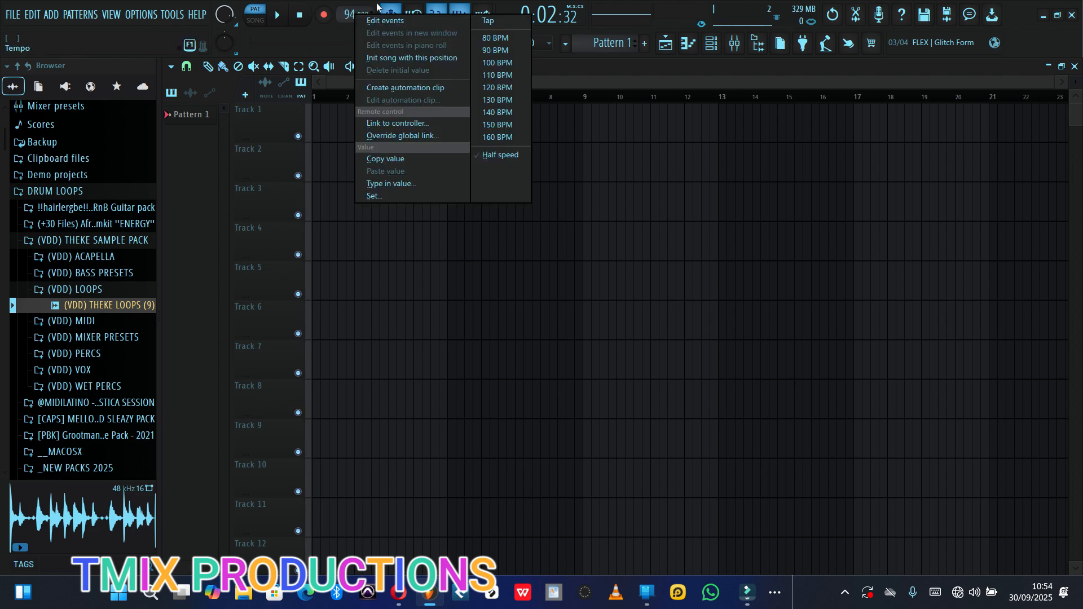
click(493, 85)
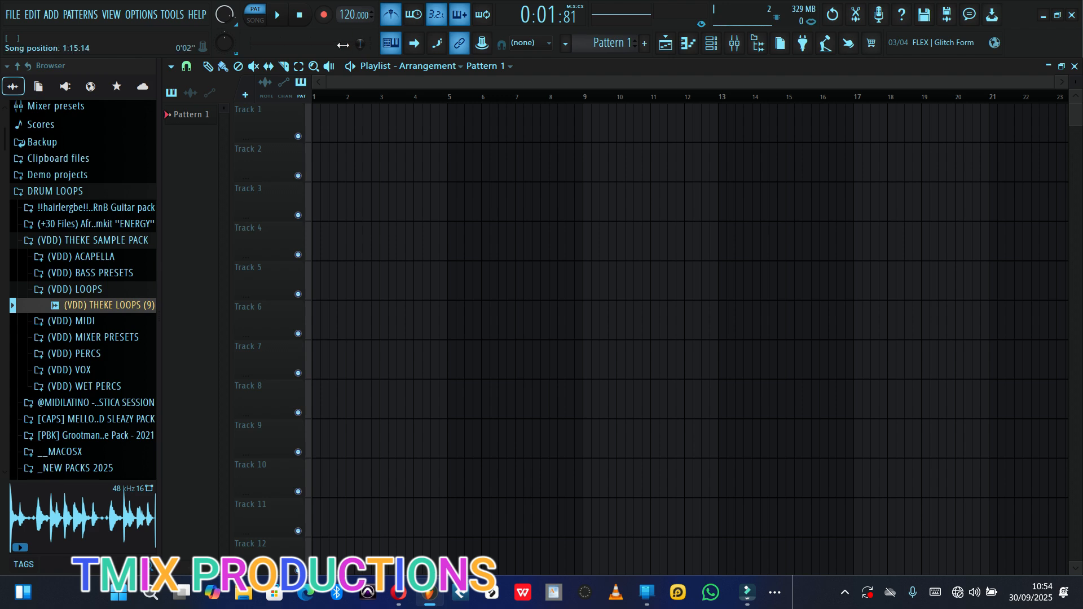
click(278, 17)
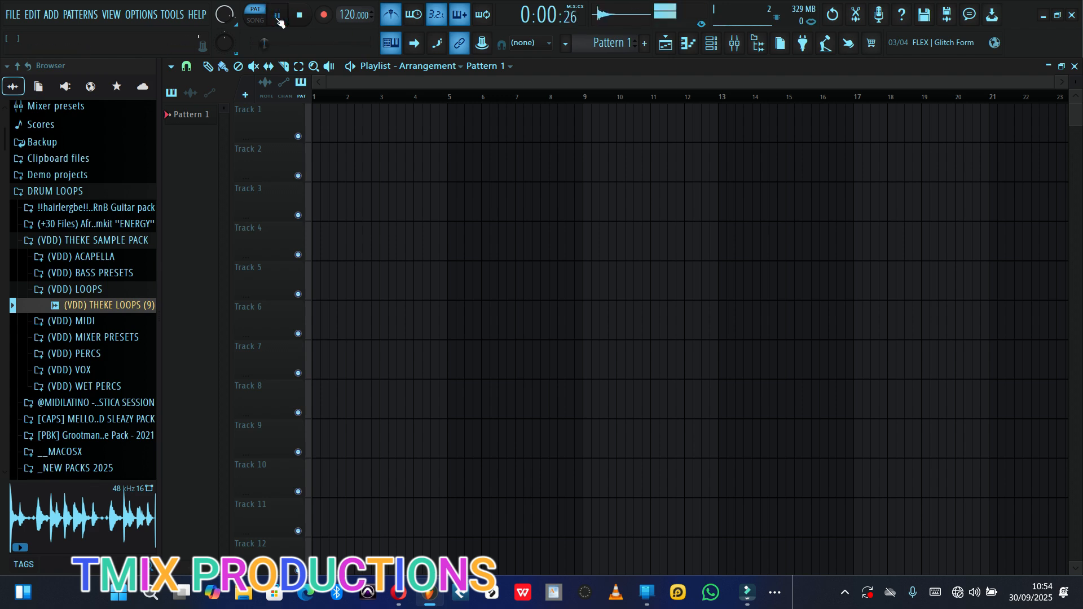
click(278, 17)
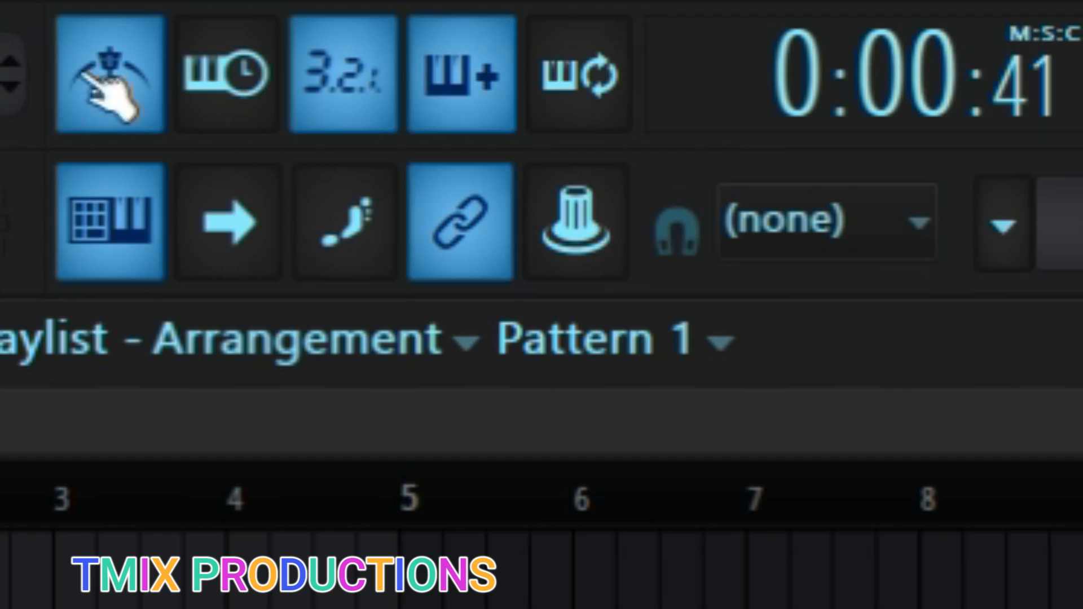
Step: Toggle the metronome off and back on, and set its sound to Tick
click(396, 10)
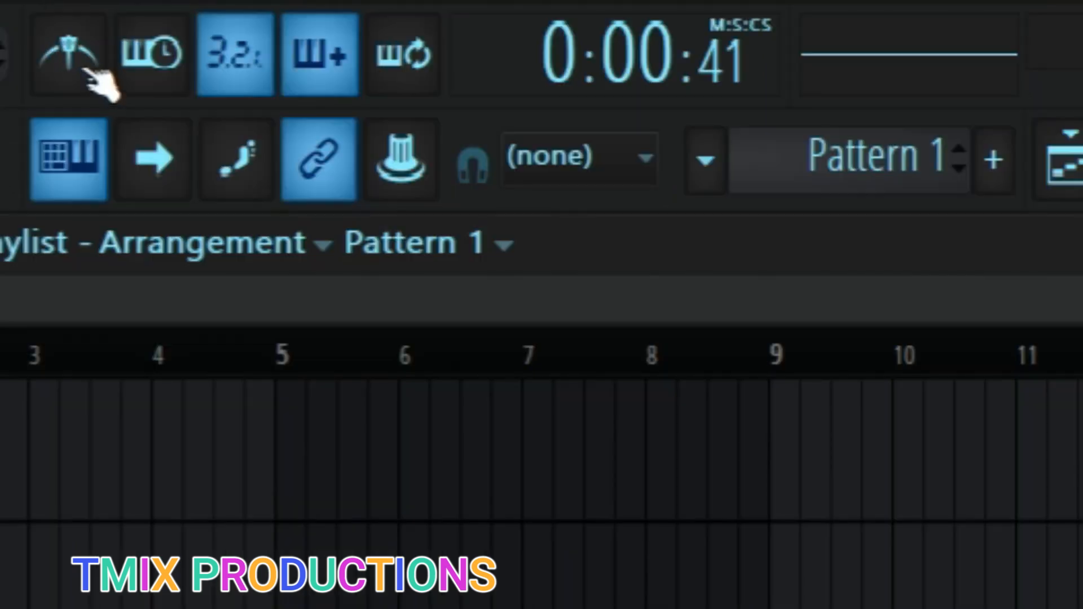
click(107, 93)
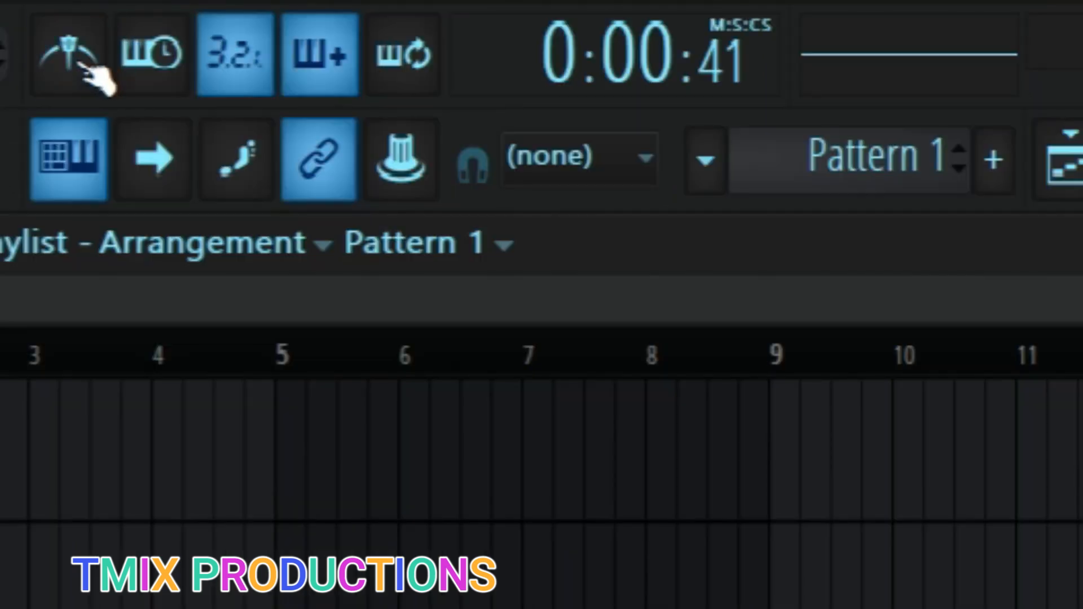
click(84, 68)
right_click(84, 62)
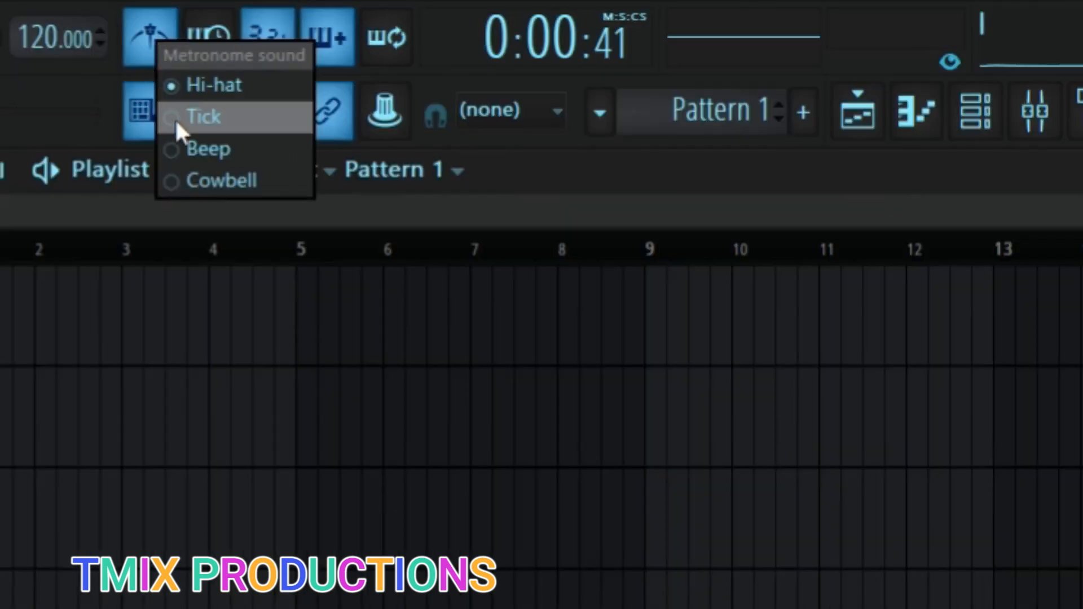
click(174, 117)
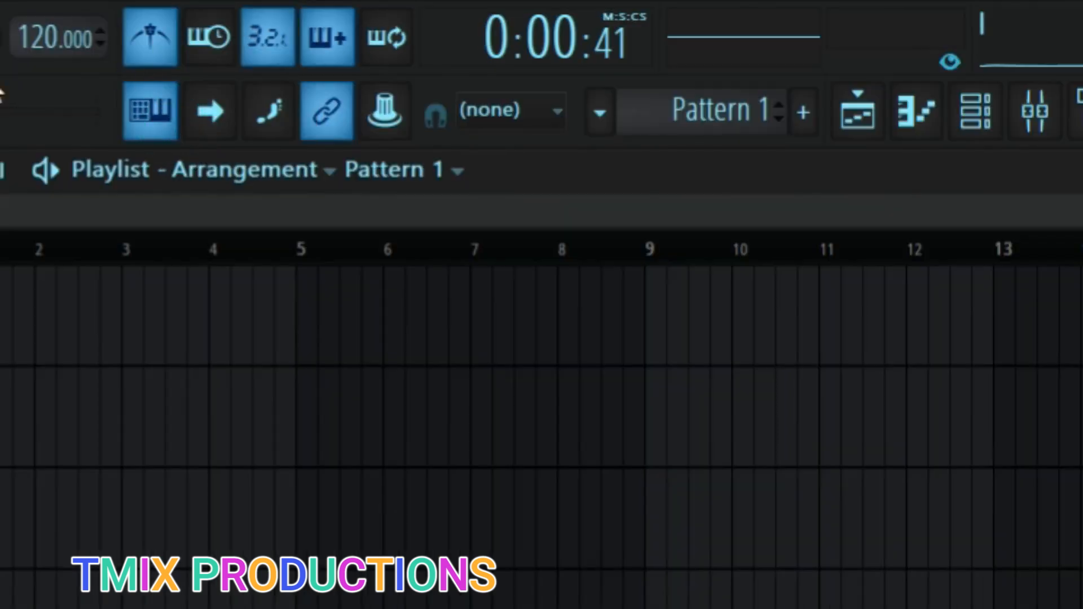
Step: Audition the Hi-hat, Beep and Cowbell metronome sounds during playback, choose Hi-hat, and stop playback
right_click(149, 39)
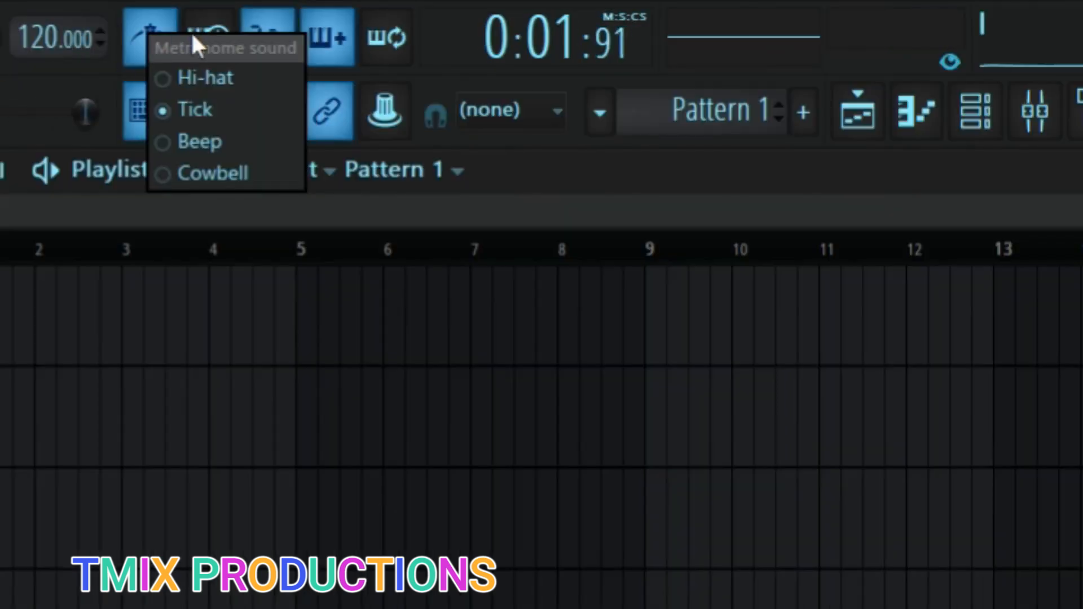
click(191, 80)
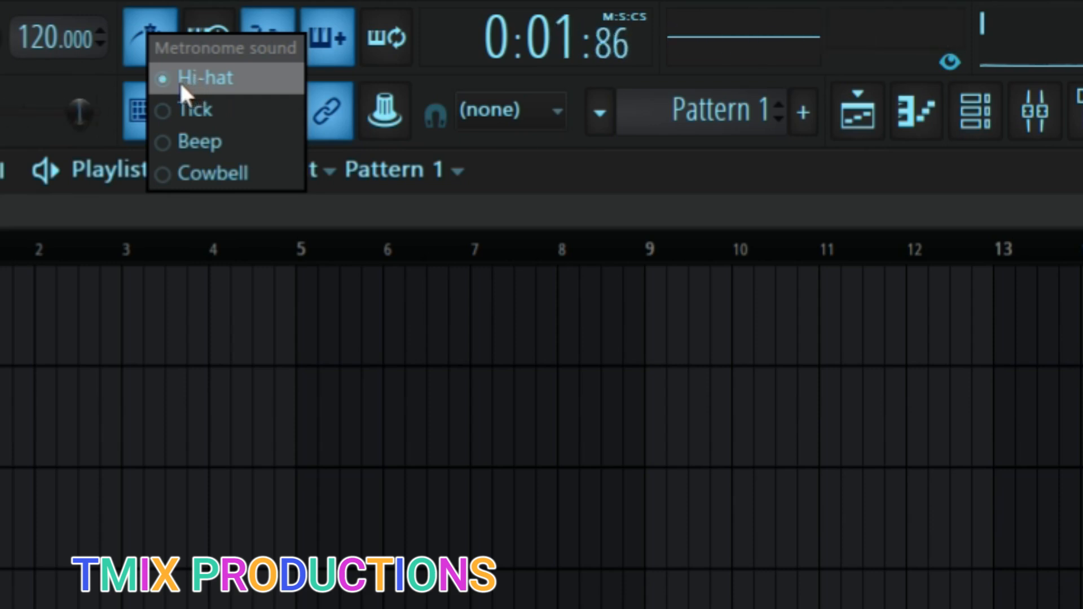
click(179, 136)
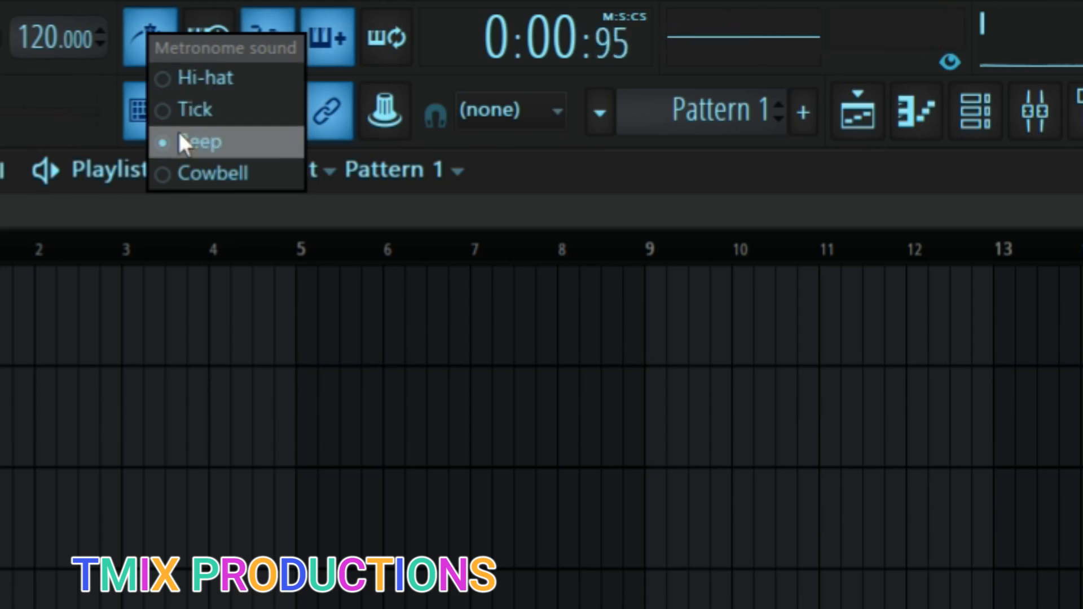
click(176, 181)
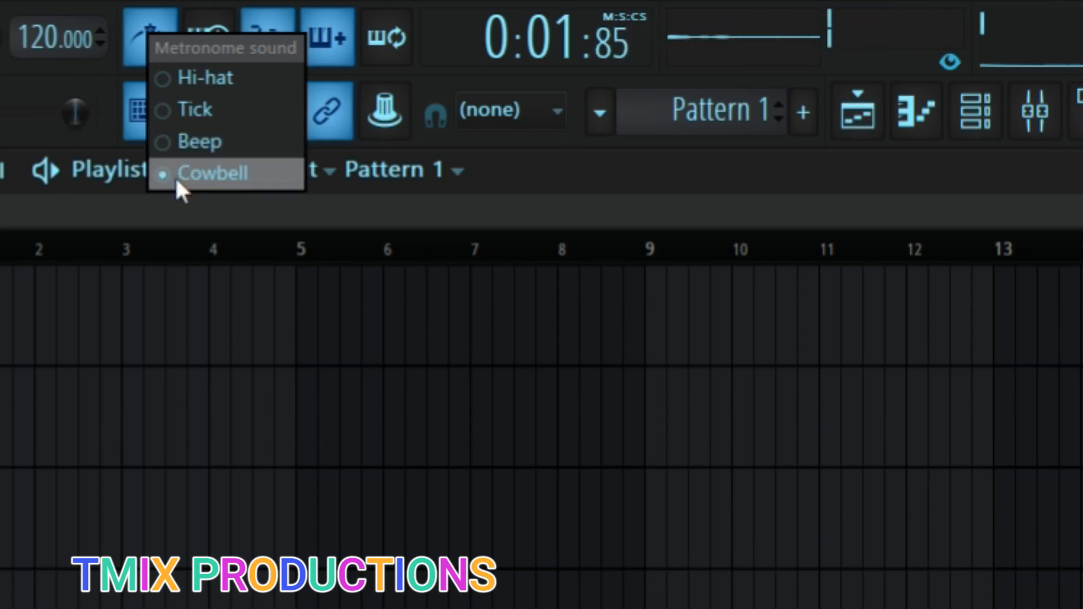
click(166, 80)
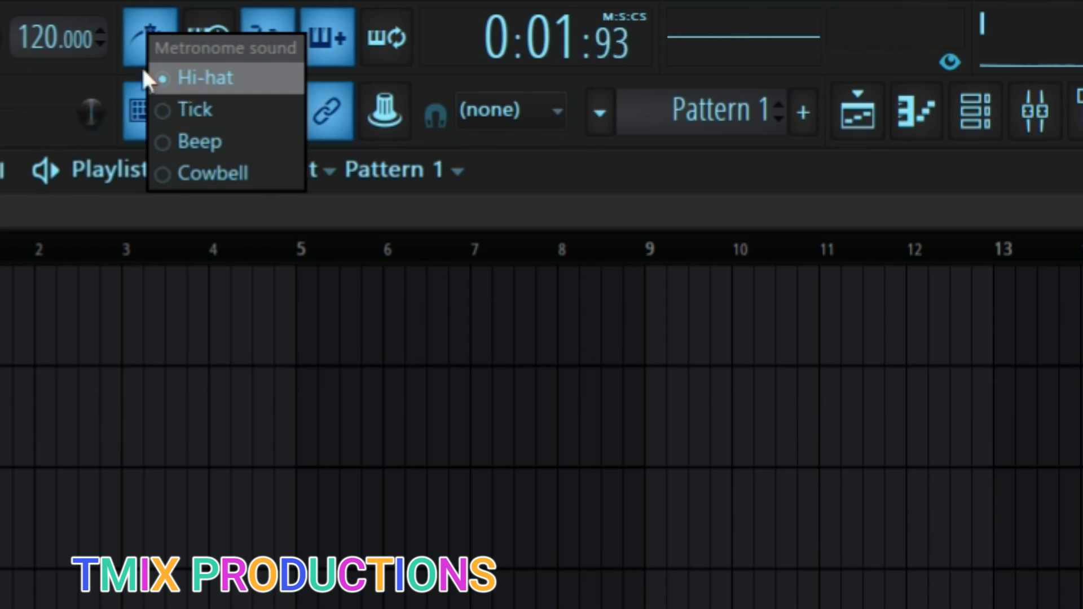
click(20, 90)
click(7, 27)
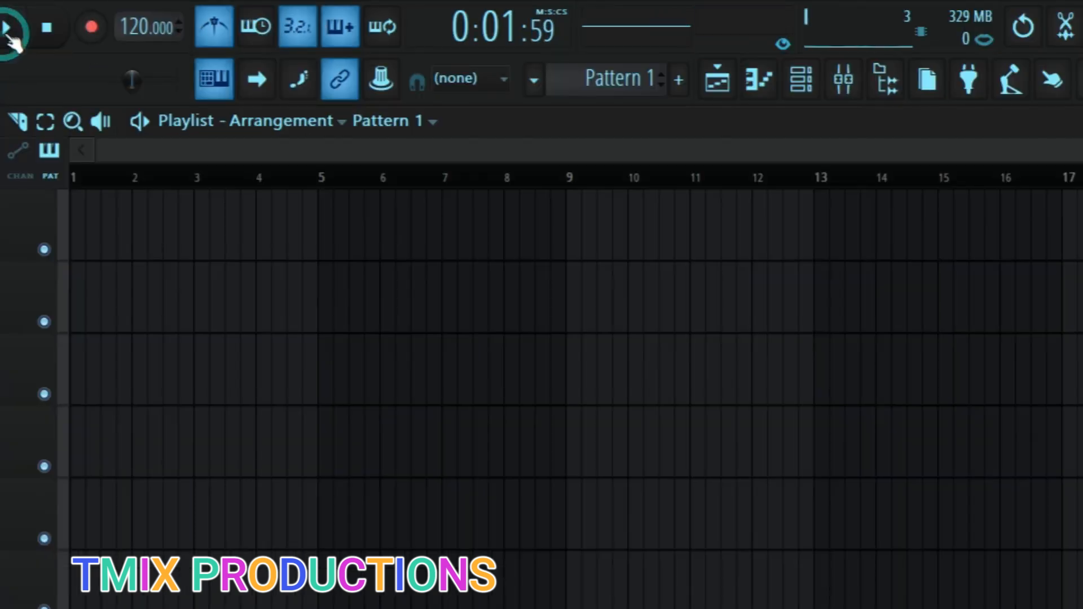
Step: Toggle the typing-keyboard-to-piano option off and back on, and turn on auto-scrolling for the playlist
click(216, 83)
click(215, 82)
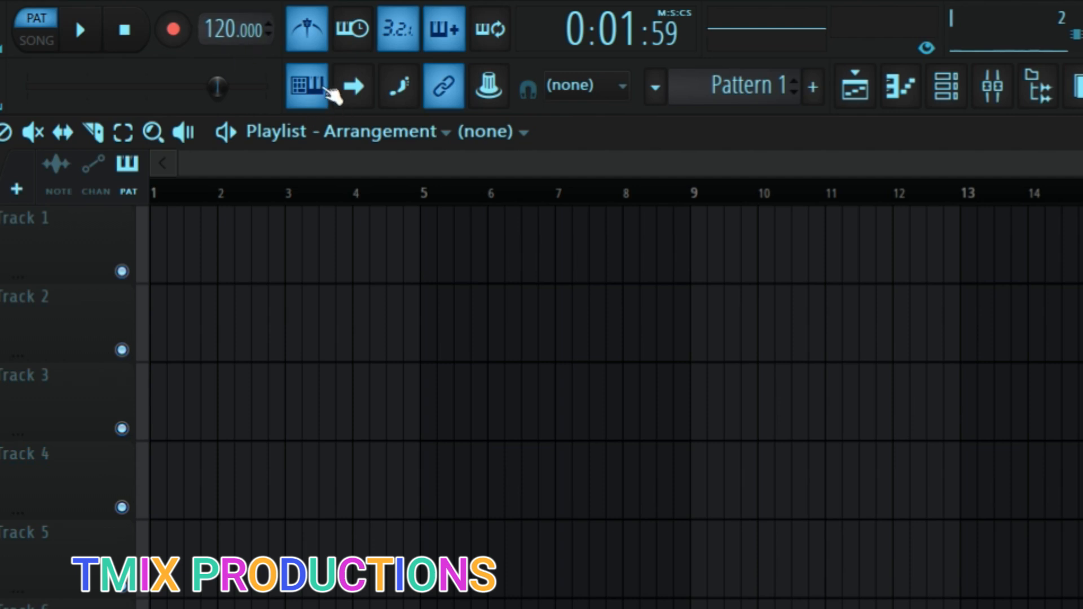
click(353, 85)
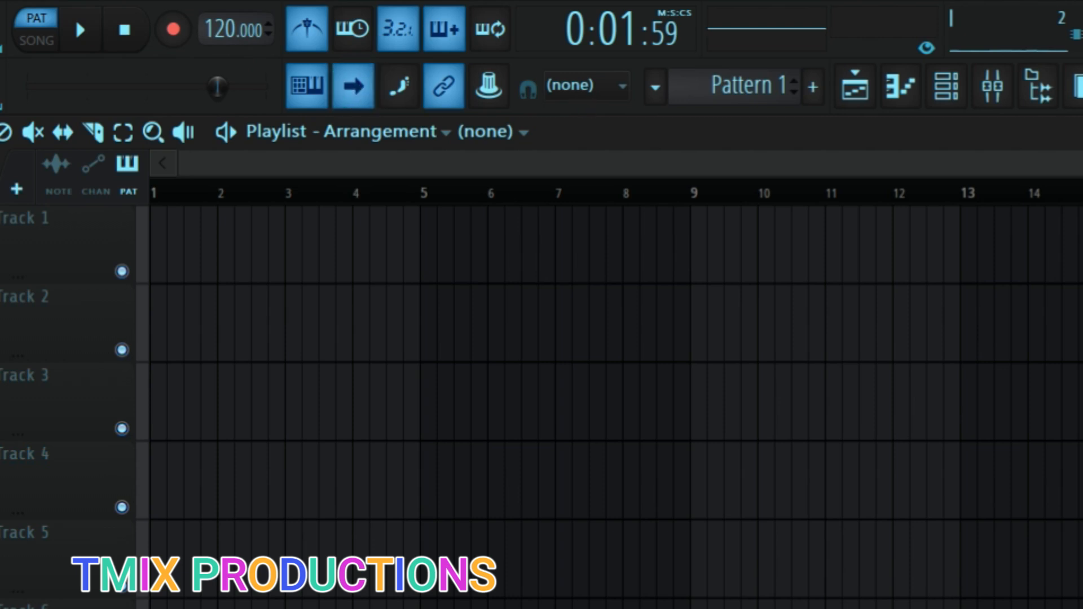
drag(1082, 169, 1062, 176)
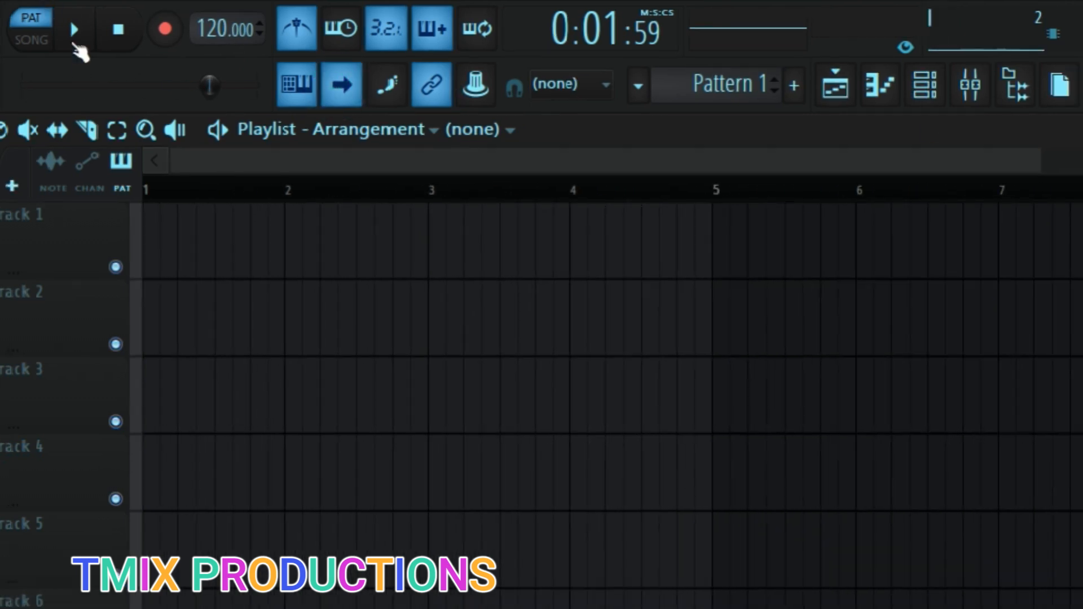
Step: Switch playback to Song mode and play the empty playlist briefly
click(74, 31)
click(31, 39)
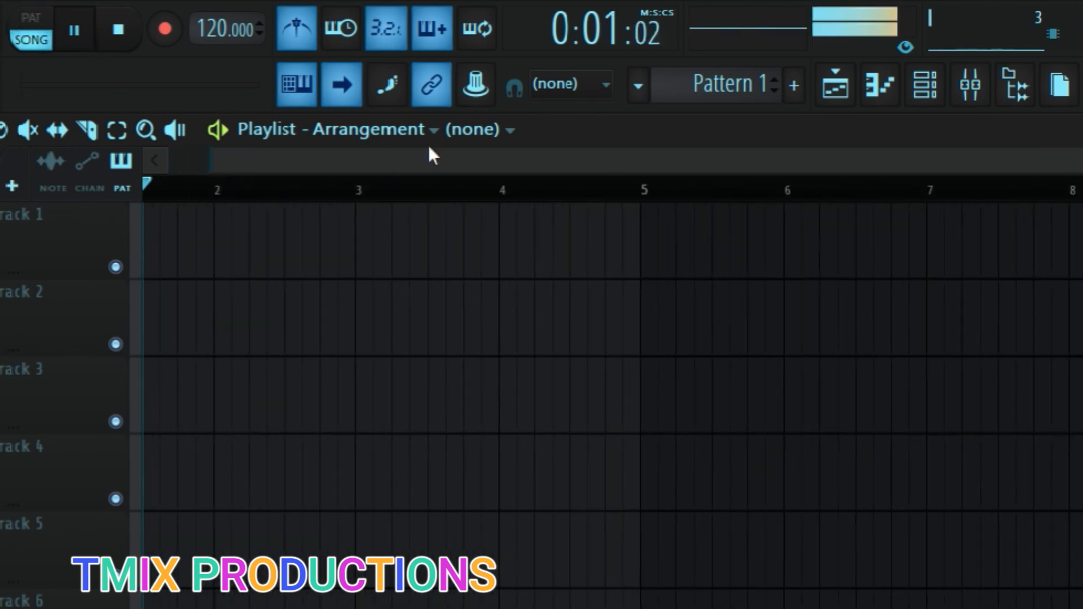
click(70, 31)
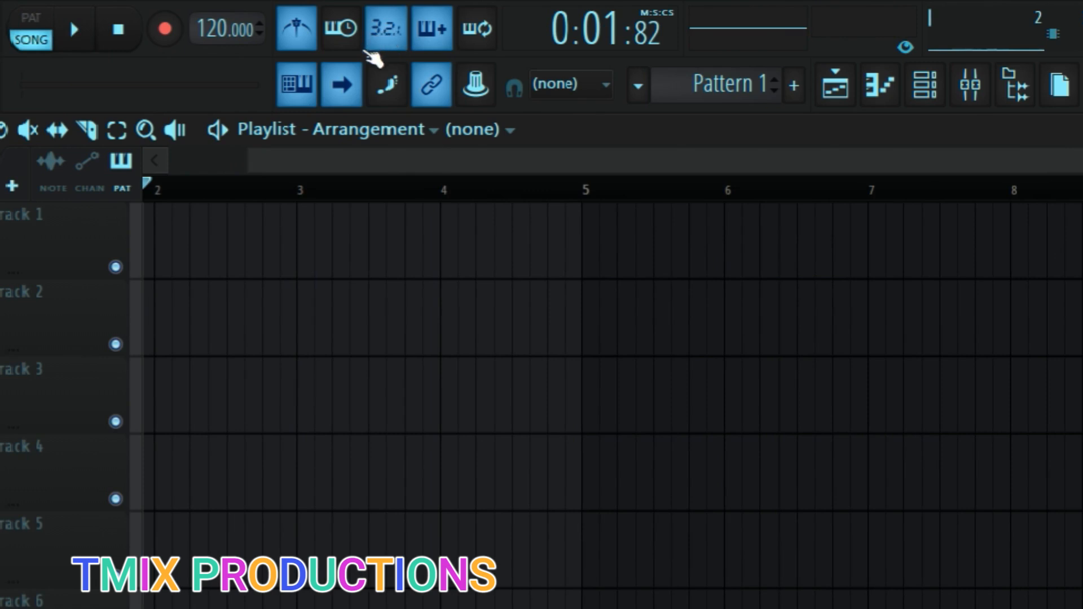
Step: Turn off playlist auto-scrolling and return the song position to the start of bar 1
click(341, 85)
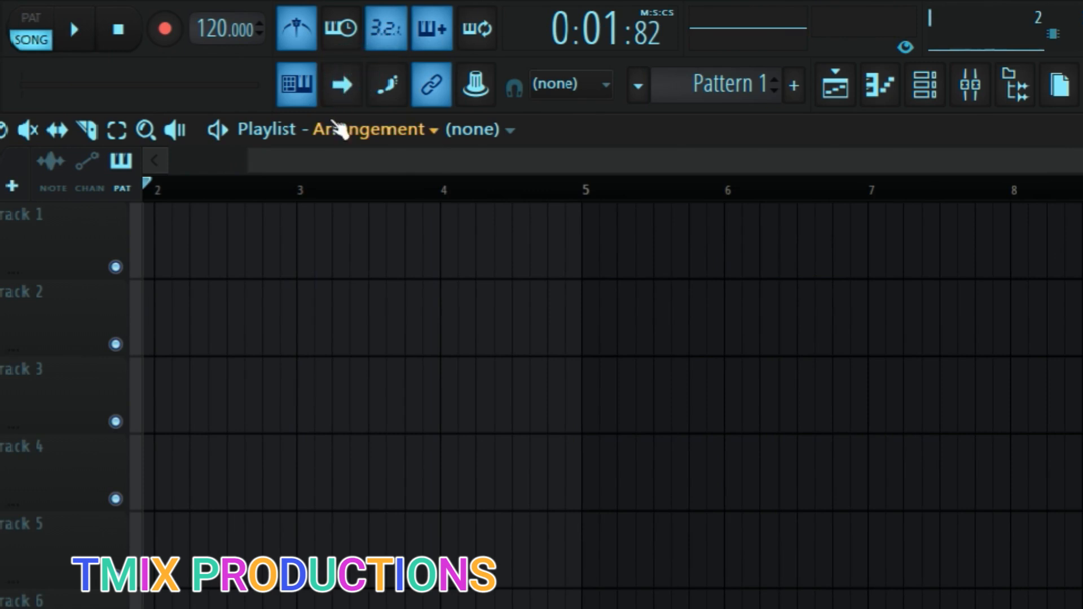
drag(250, 158, 164, 159)
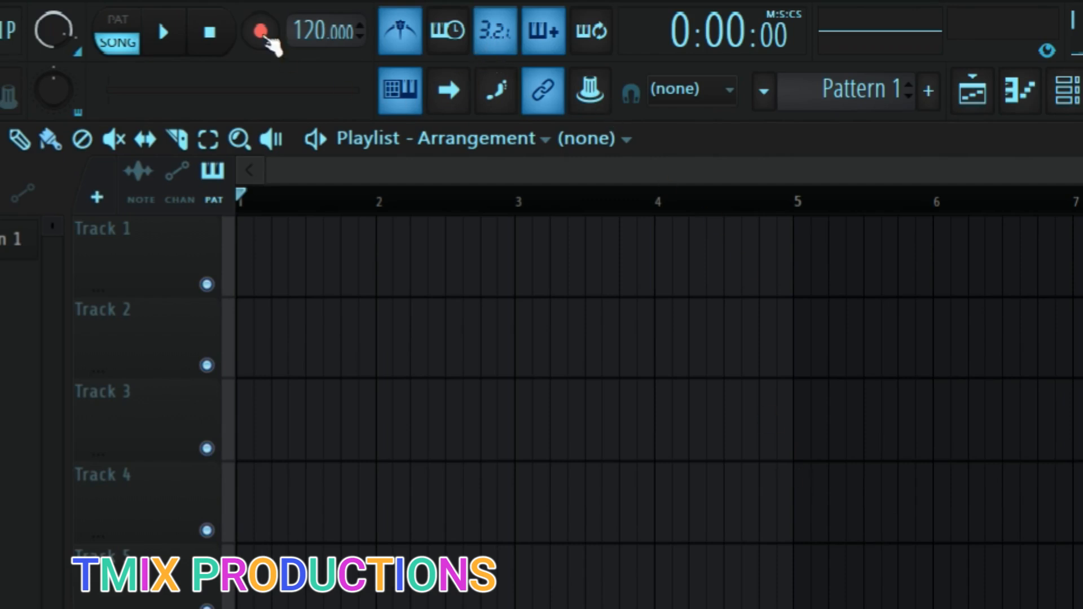
drag(243, 194, 189, 192)
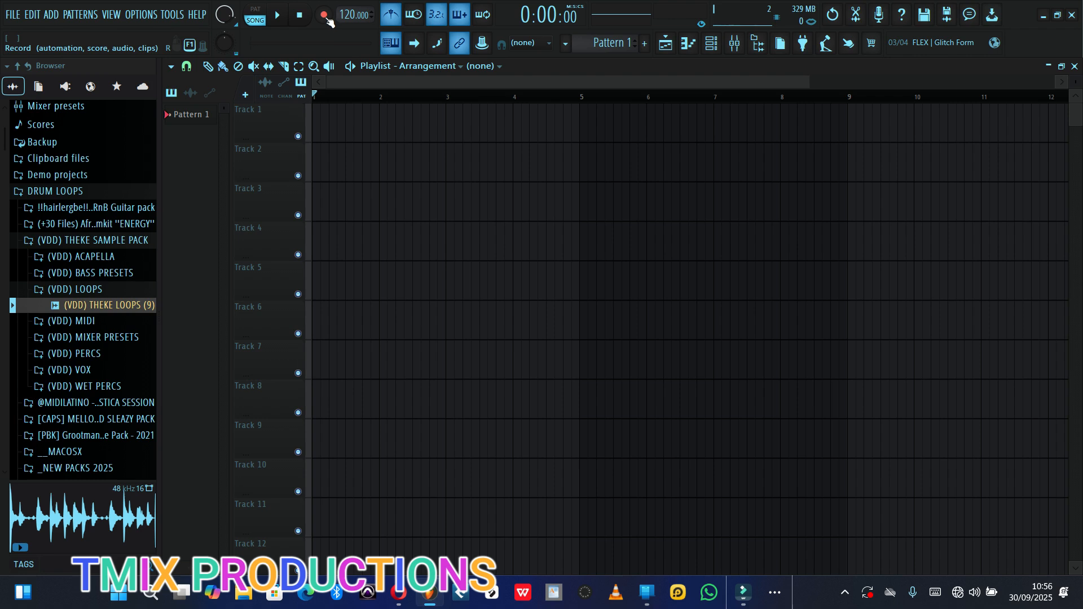
Step: Arm recording, run a short take with the countdown, return the song position to bar 1 and disarm recording
click(326, 17)
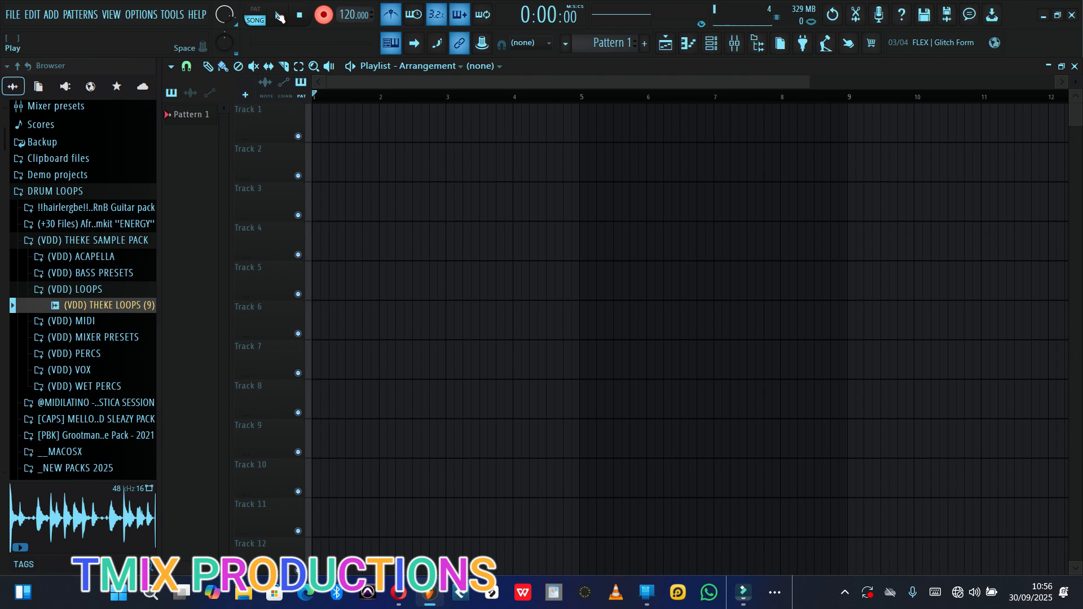
click(280, 17)
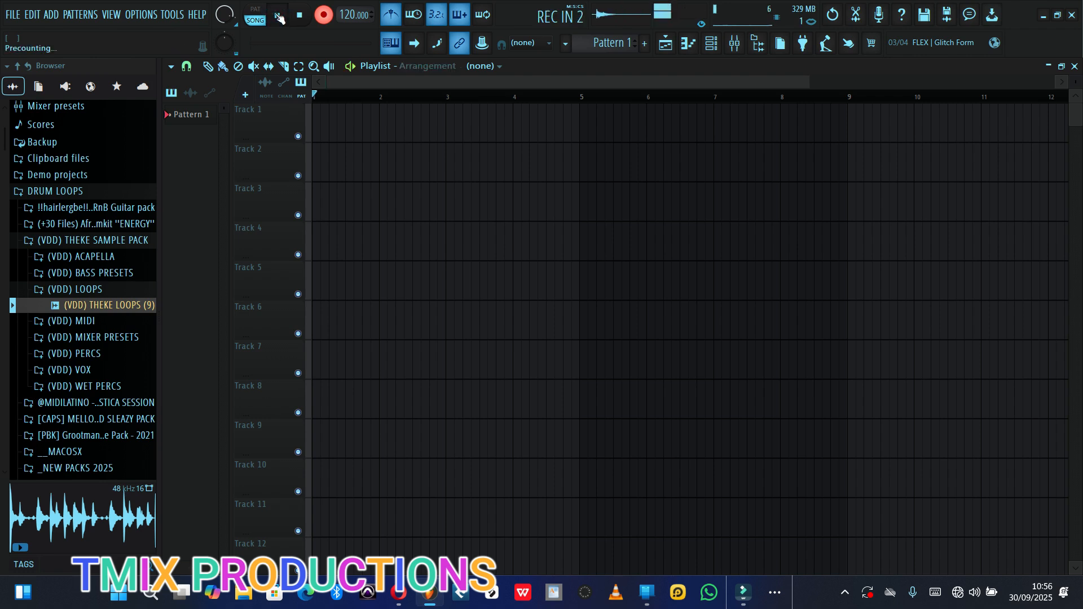
click(280, 16)
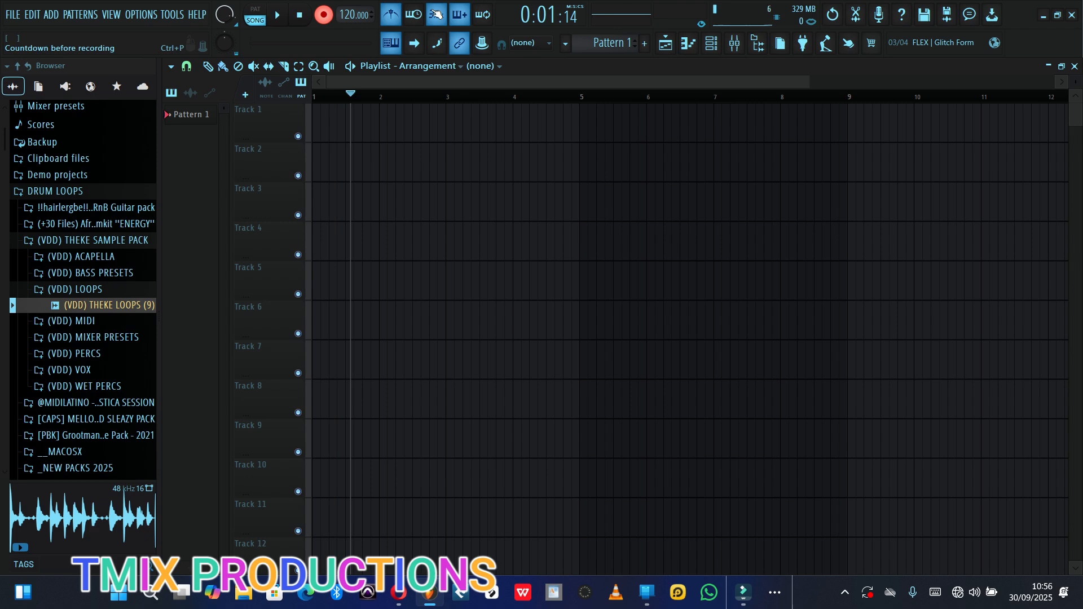
click(348, 91)
click(330, 99)
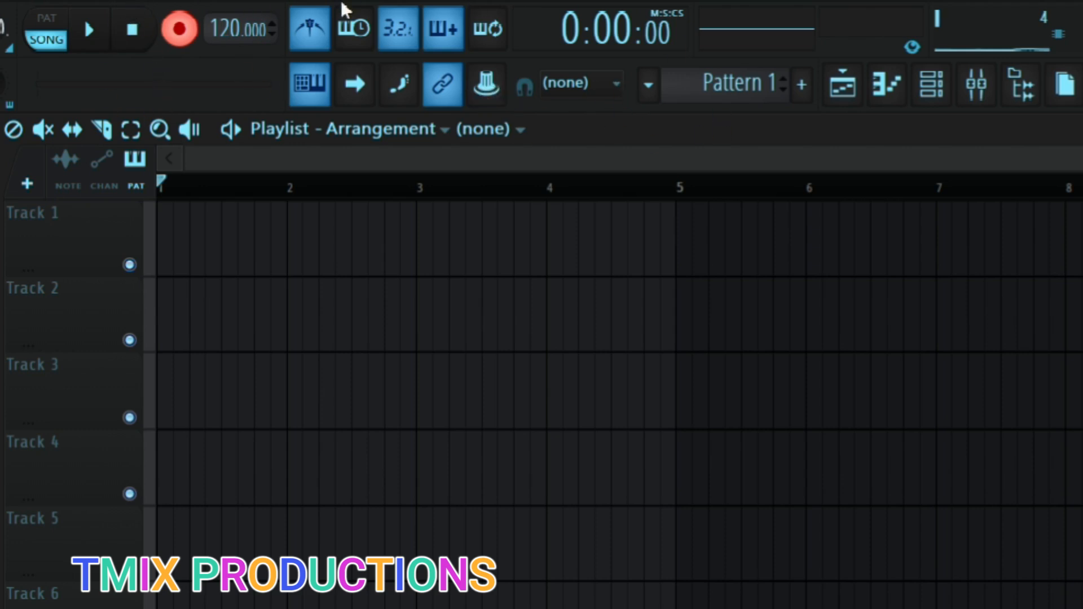
click(179, 29)
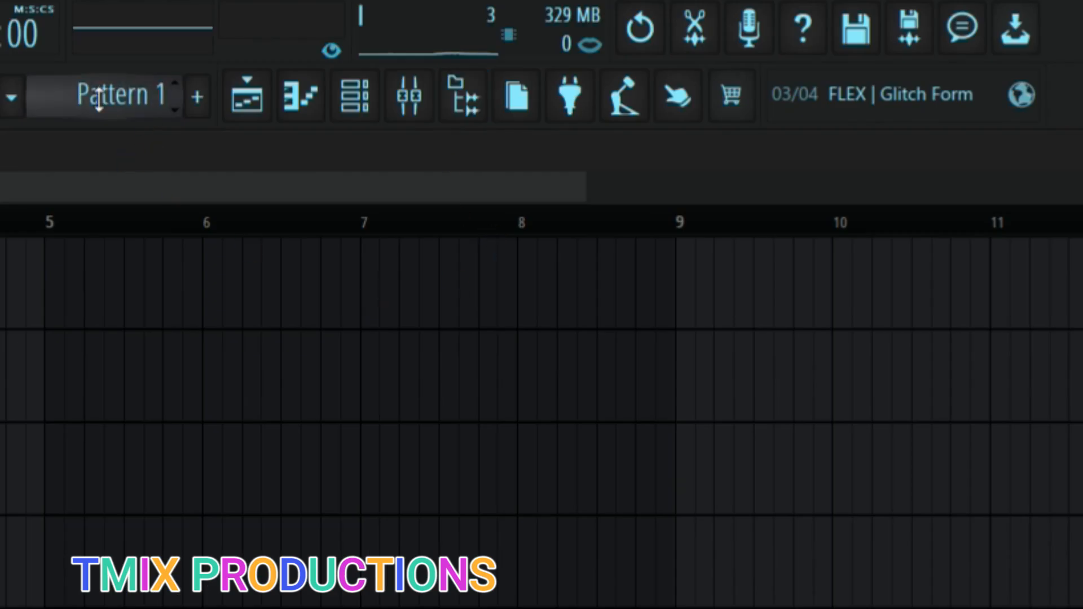
Step: Cycle through the pattern selector back to Pattern 1 and give that pattern a random color
scroll(101, 93, down, 1)
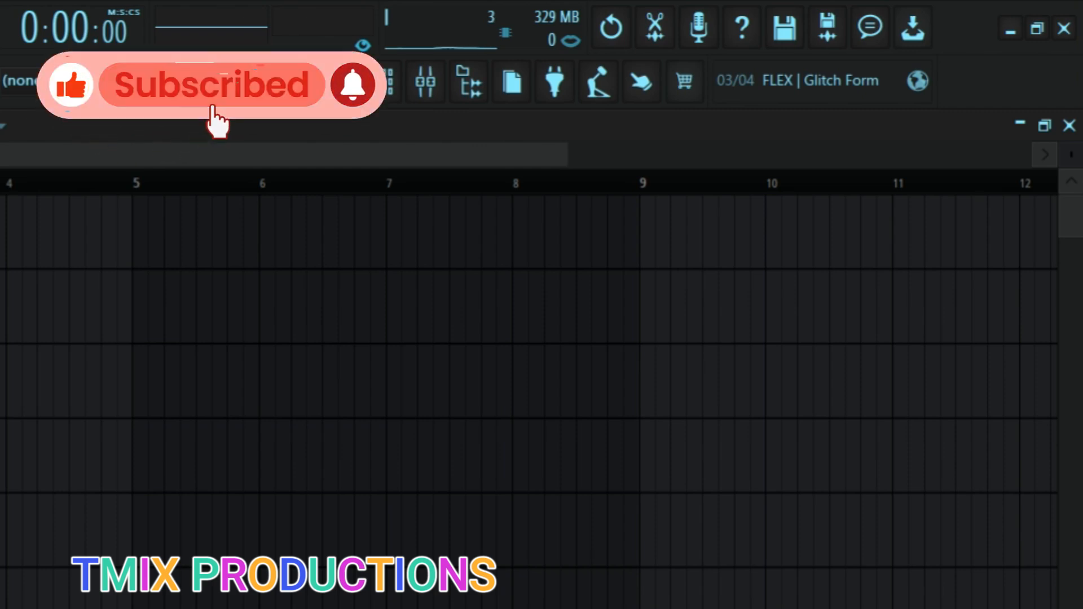
scroll(194, 85, down, 2)
scroll(194, 85, up, 2)
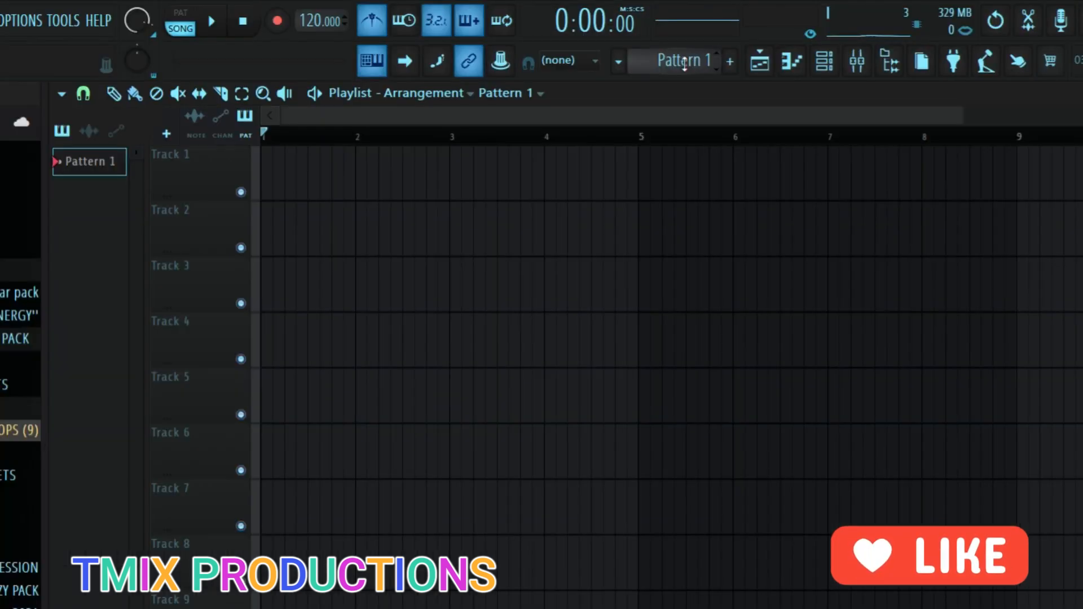
right_click(114, 159)
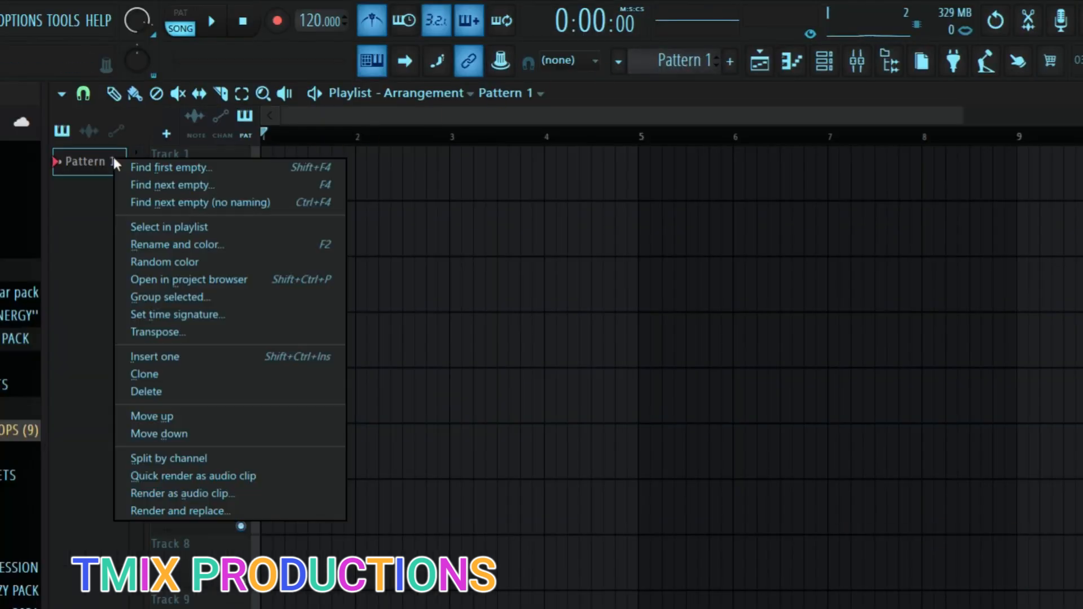
click(179, 261)
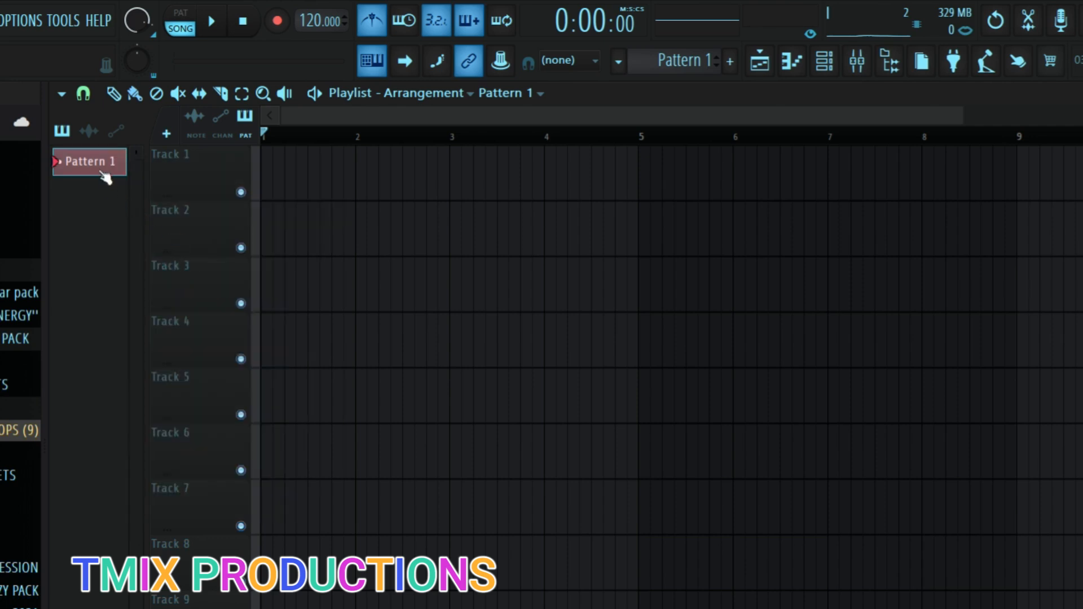
Step: Place Pattern 1 clips at bars 1 and 2 of Track 1 and remove both clips again
drag(275, 179, 286, 175)
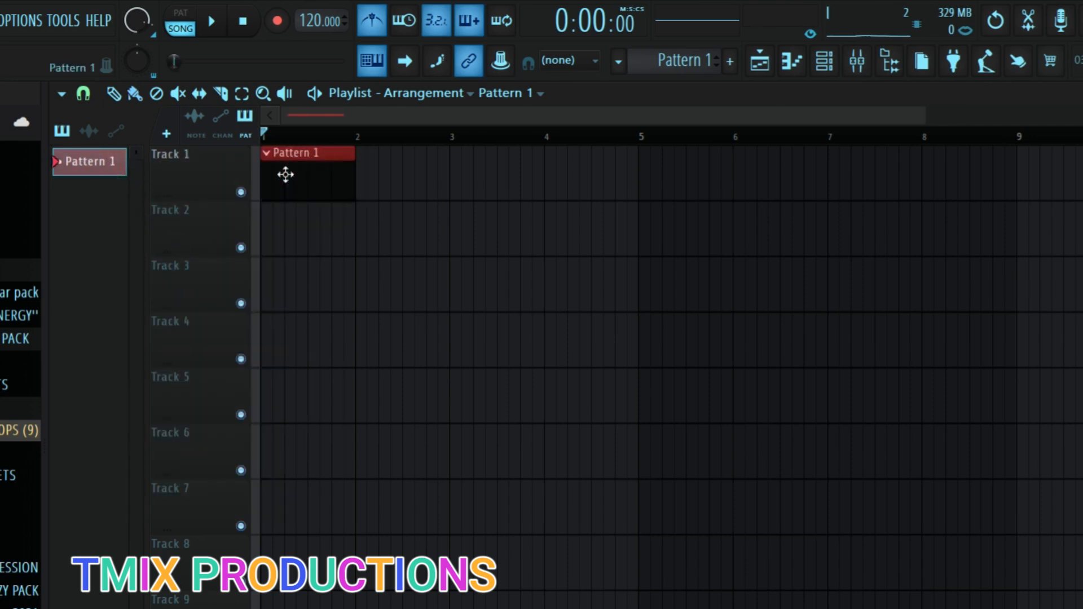
click(359, 179)
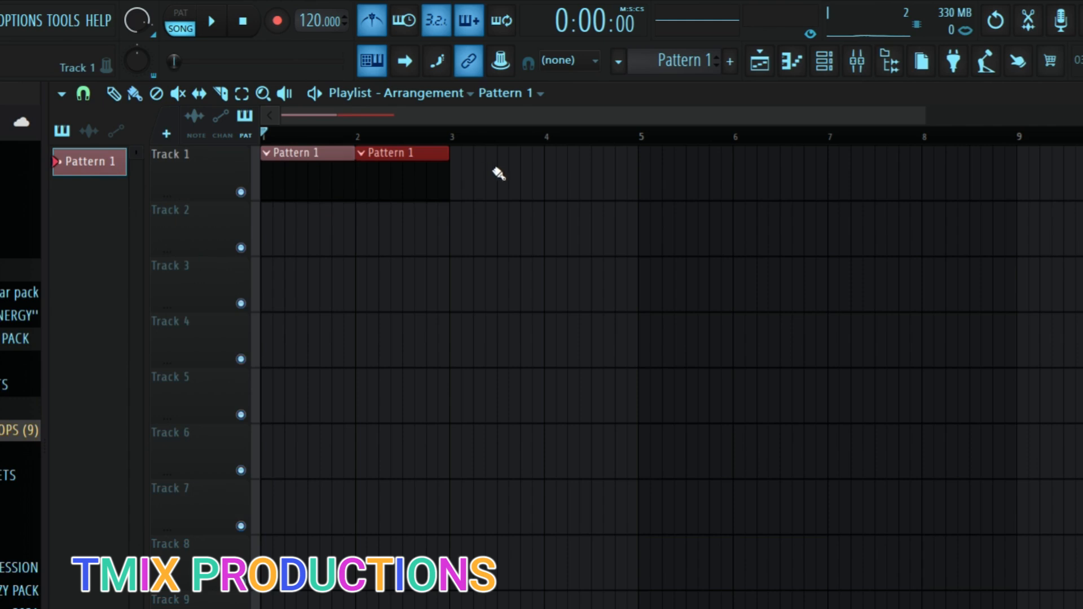
right_click(402, 177)
right_click(287, 180)
Step: Add Pattern 2 through the pattern selector and give it a random color
scroll(677, 58, up, 1)
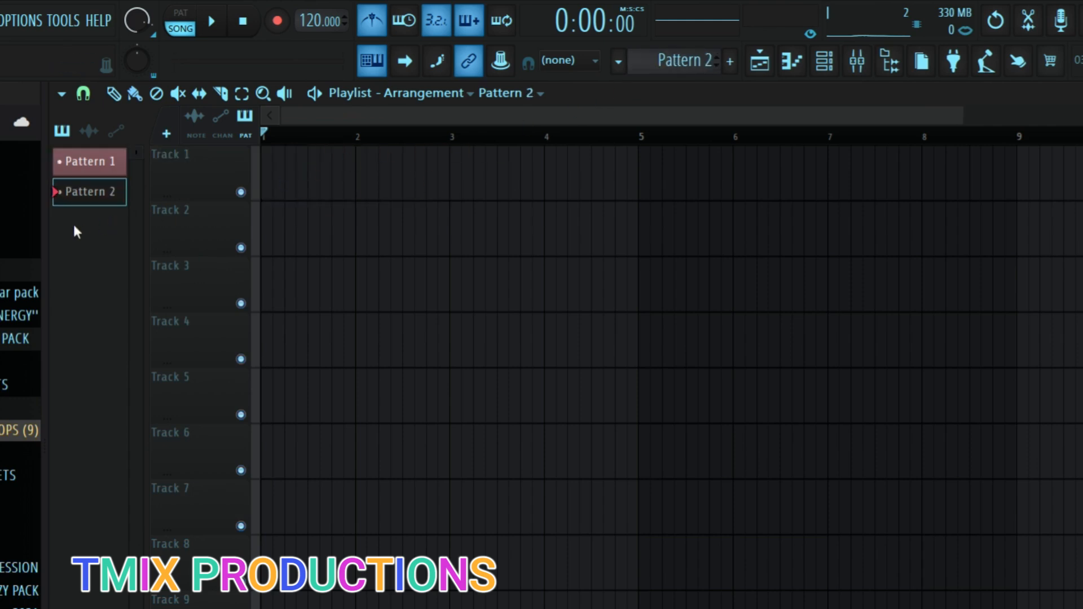
right_click(93, 191)
click(150, 293)
Step: Place a Pattern 2 clip at bar 1 of Track 2 and remove it again
drag(113, 191, 270, 221)
right_click(302, 214)
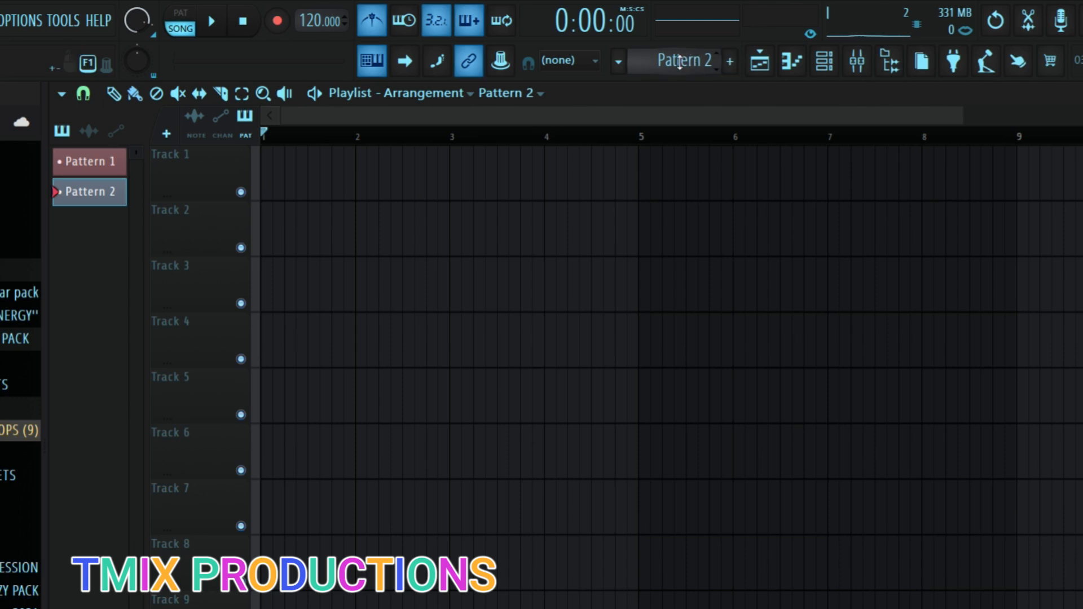
Step: Add Pattern 3, place a clip of it at bar 1 of Track 3 and remove that clip
scroll(680, 61, up, 1)
right_click(102, 222)
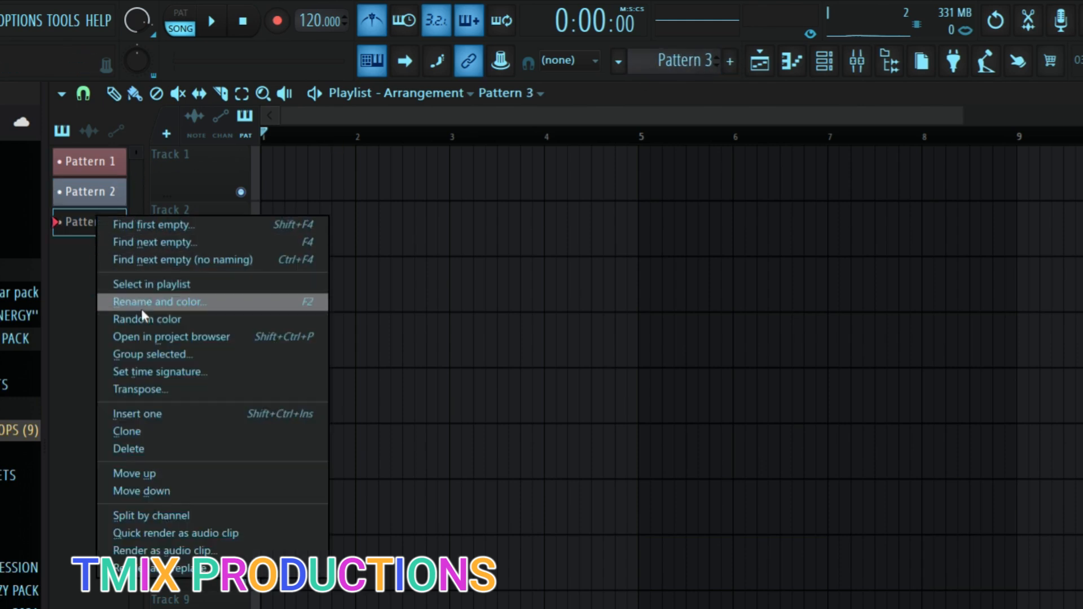
click(77, 225)
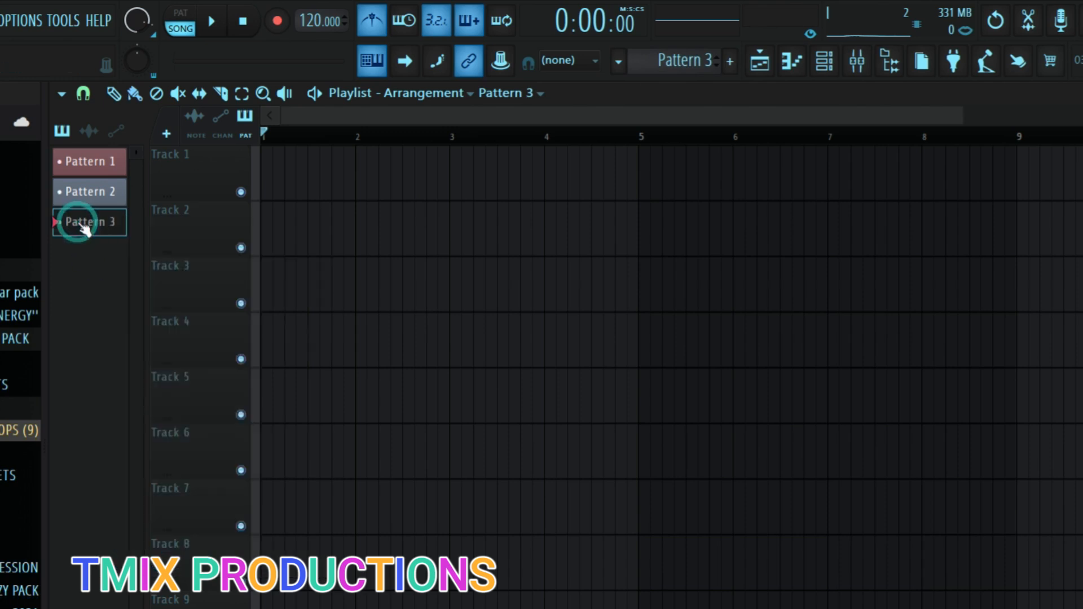
drag(284, 299, 256, 176)
drag(84, 229, 265, 276)
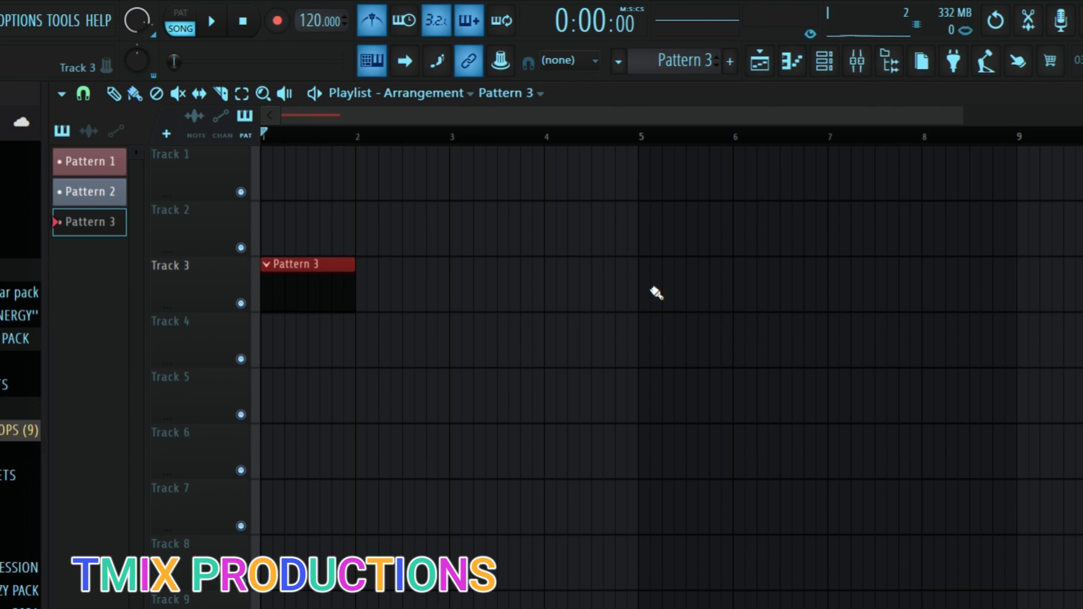
right_click(331, 278)
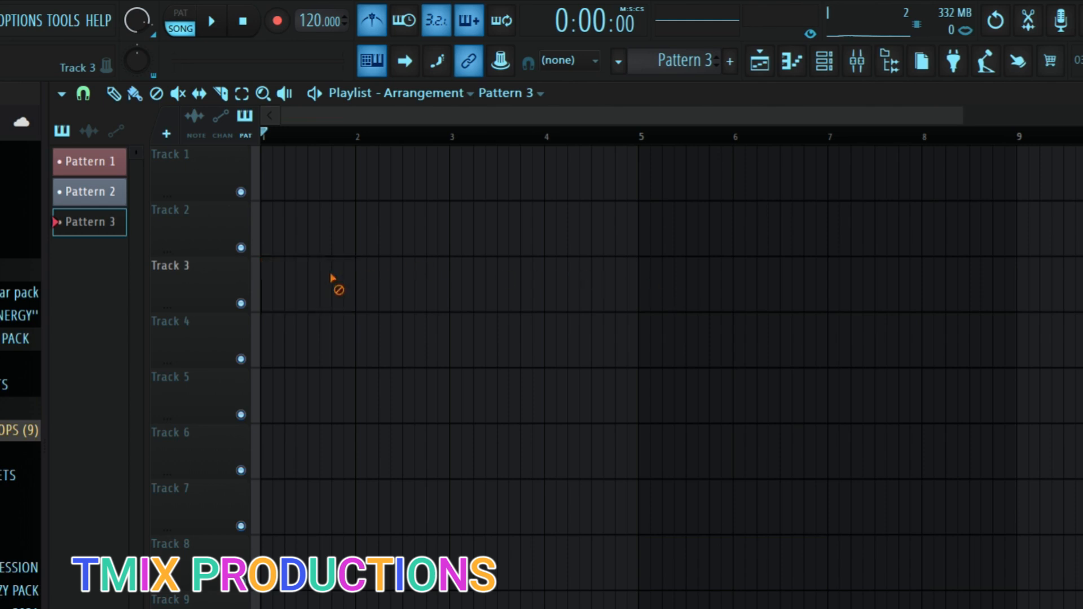
Step: Delete the empty Pattern 3 from the project
right_click(125, 229)
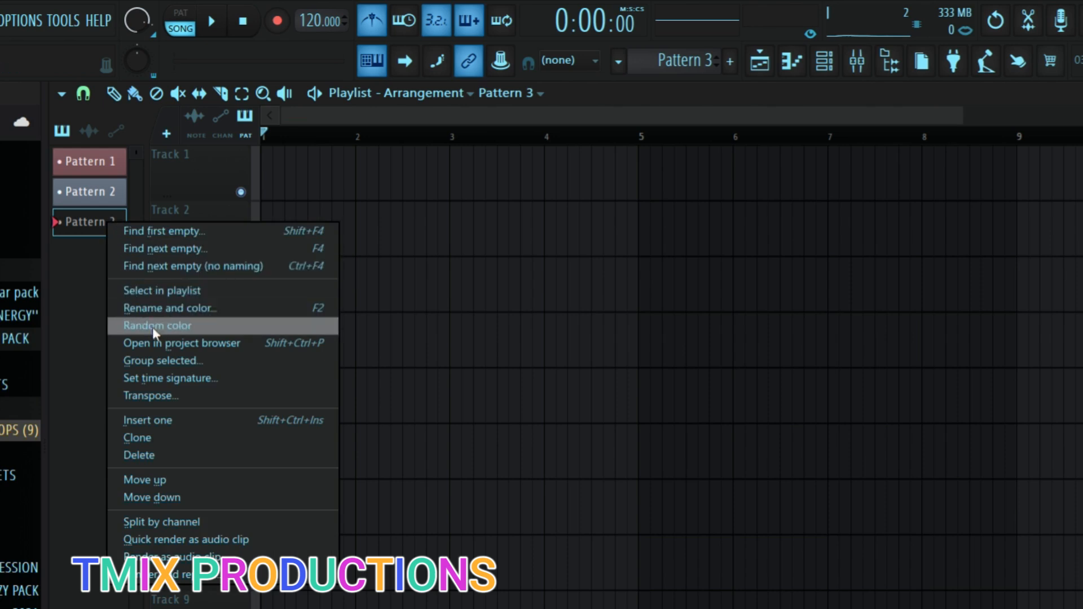
click(145, 455)
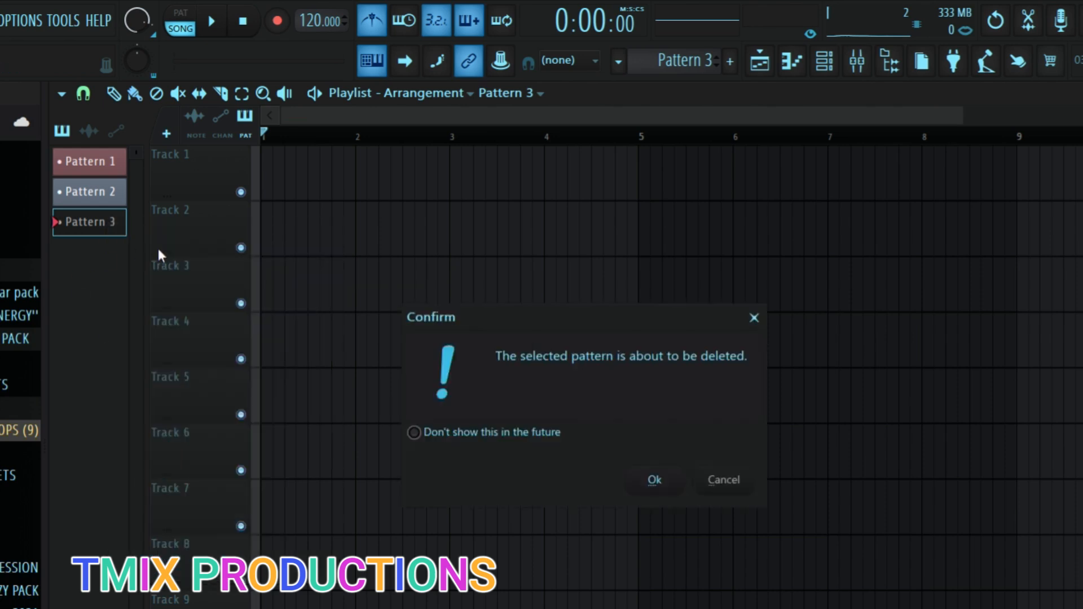
click(660, 474)
Step: Program 808 Kick hits on steps 1 and 11 of Pattern 1 and place the pattern at bar 1 of Track 1
click(118, 160)
click(825, 60)
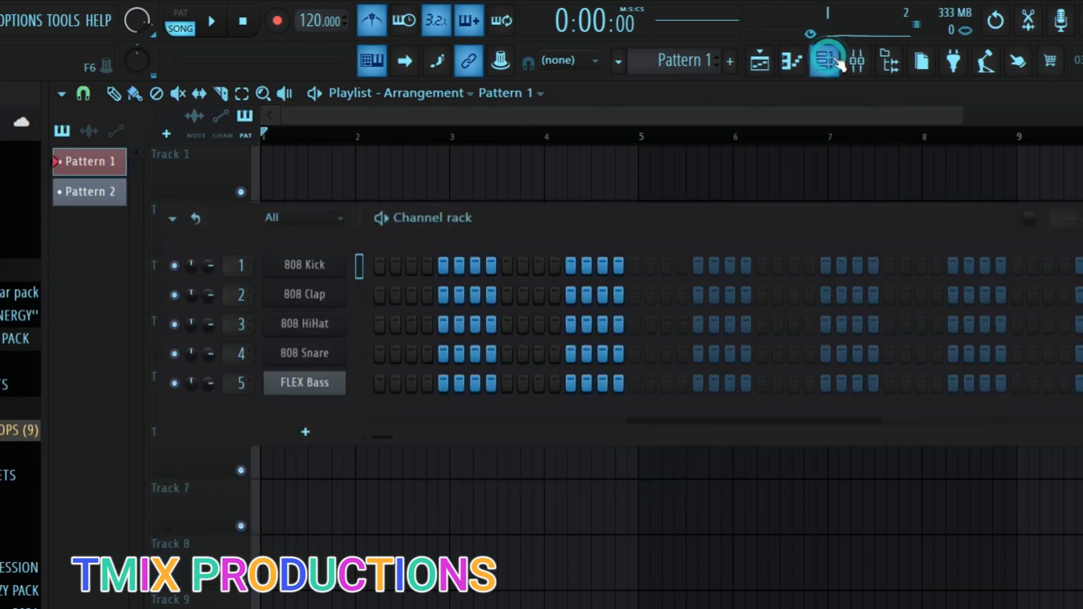
click(380, 266)
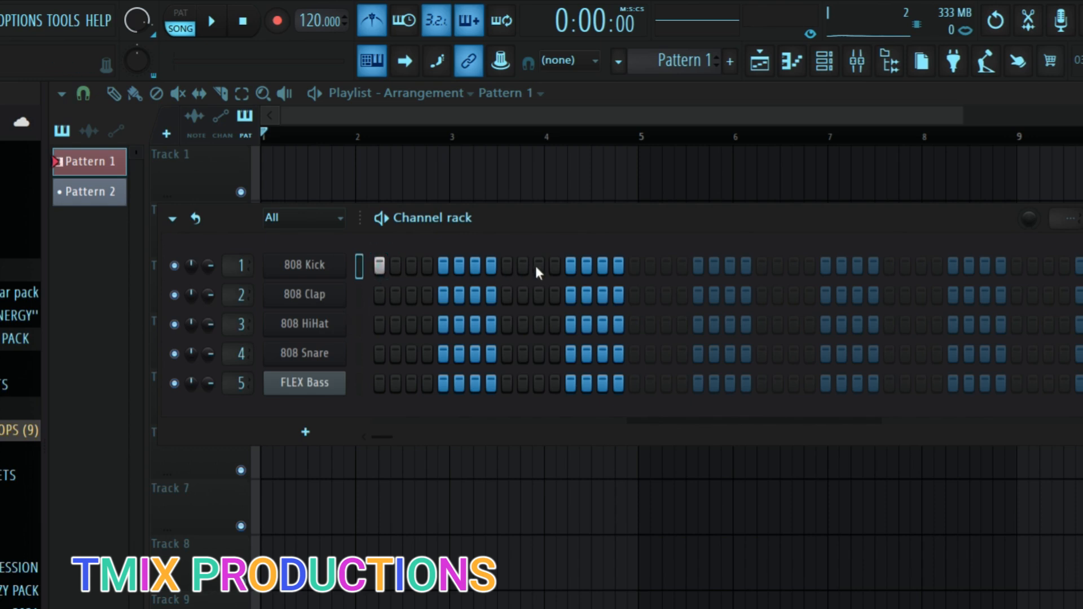
drag(110, 163, 273, 152)
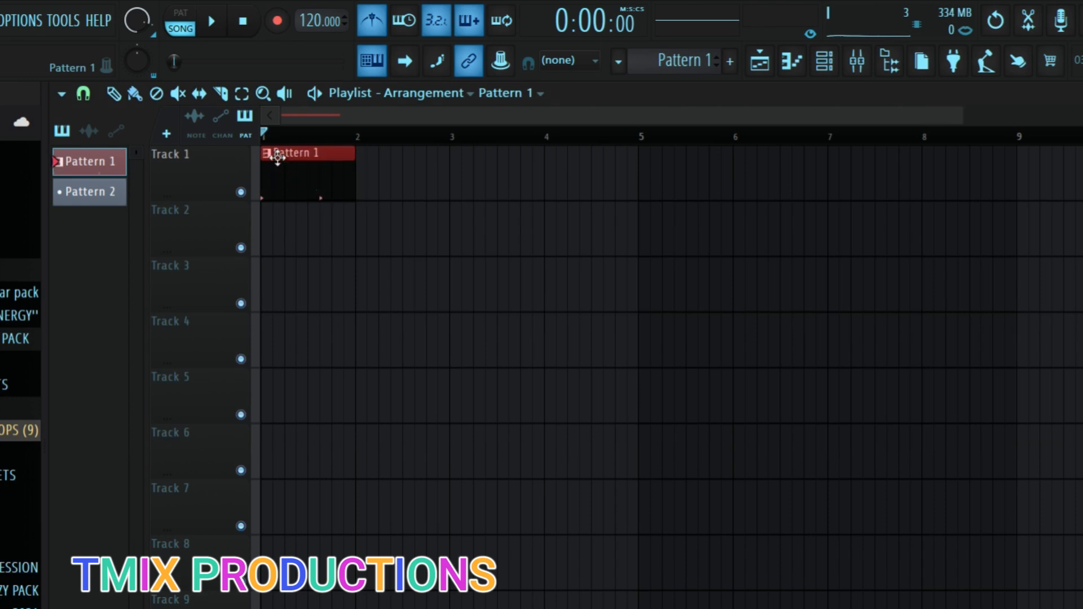
Step: Set the tempo to 100 BPM and add further Pattern 1 clips at bars 2 and 3 of Track 1
right_click(317, 23)
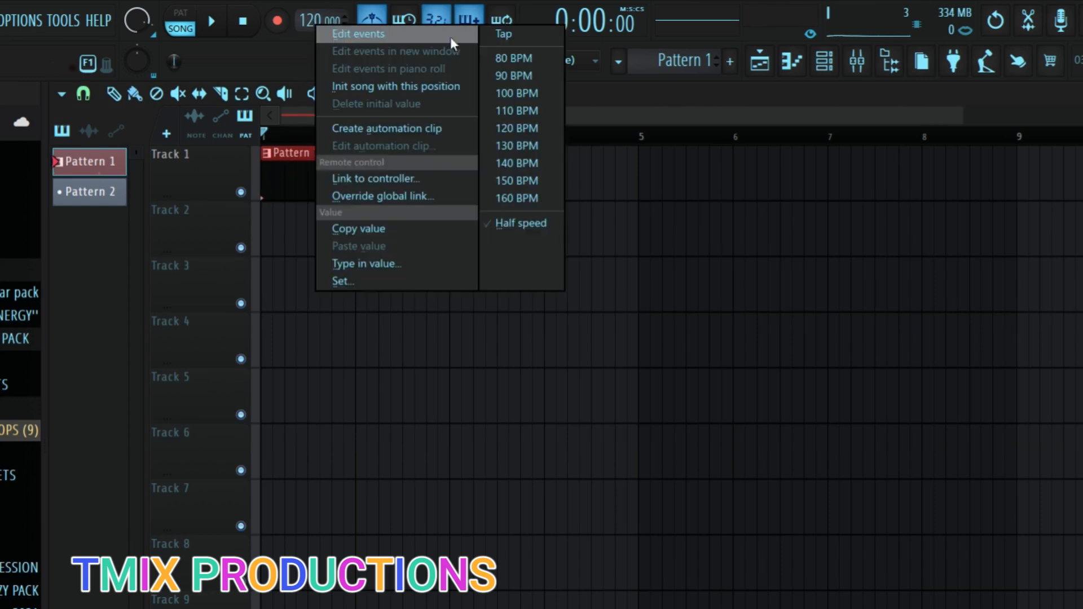
click(515, 94)
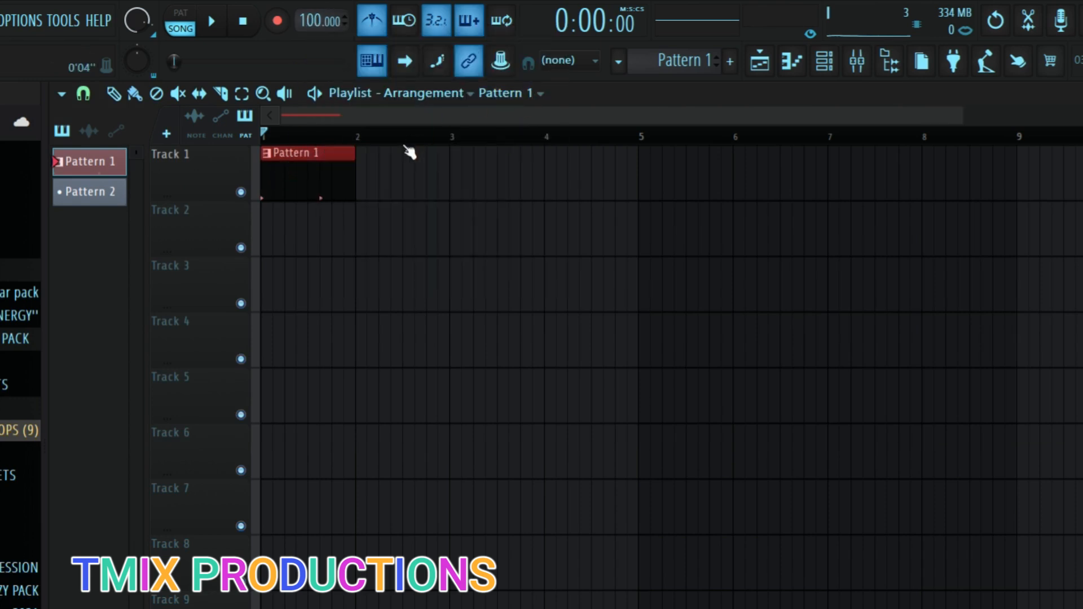
click(361, 181)
click(454, 174)
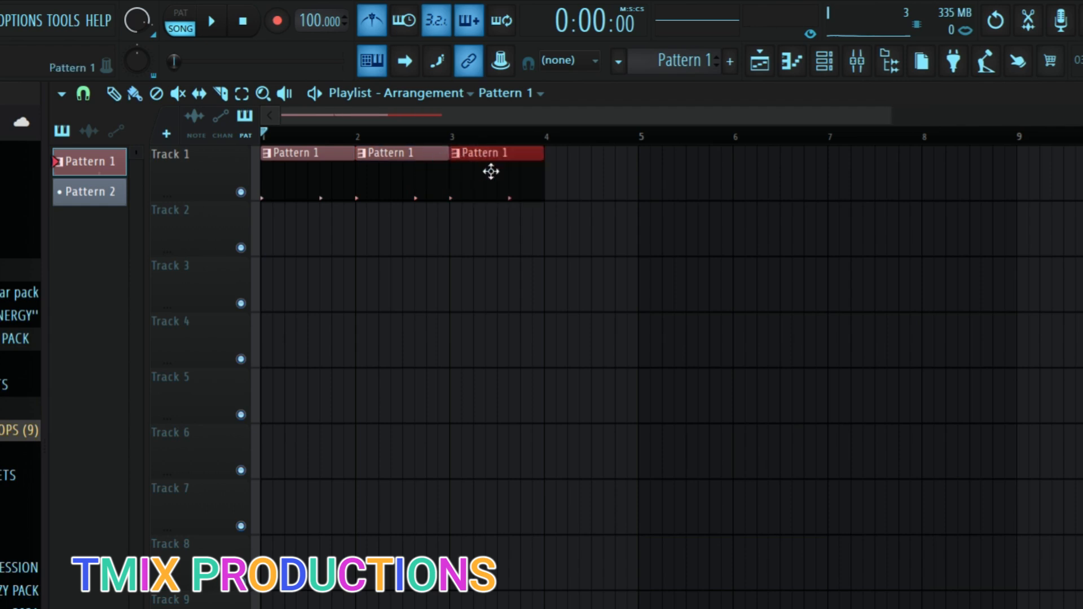
Step: Program 808 Clap hits on steps 4 and 13 of Pattern 2 in the channel rack
click(109, 200)
click(824, 61)
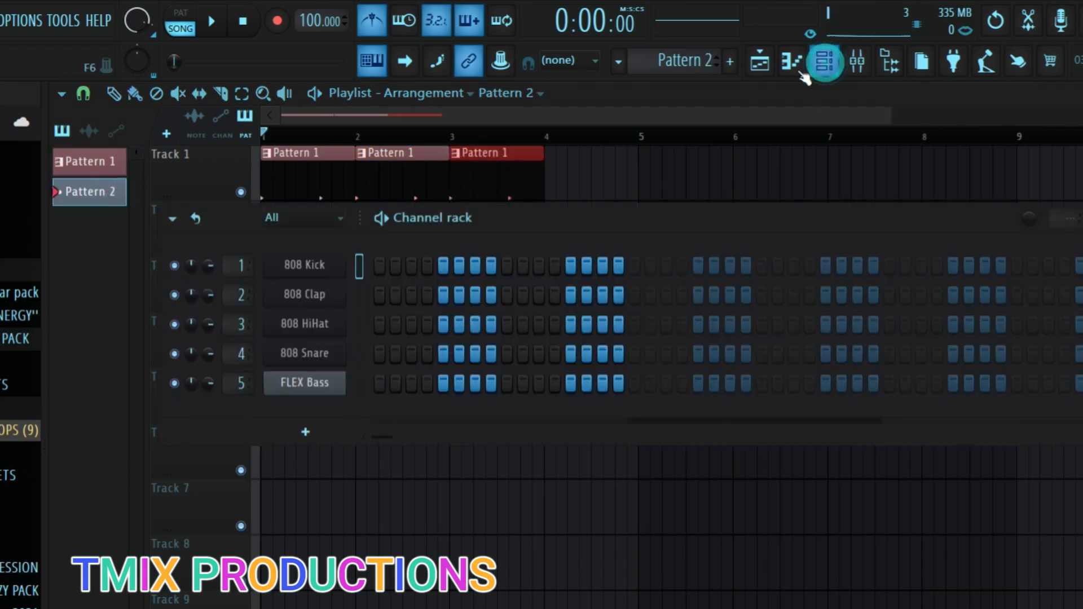
click(570, 295)
key(F6)
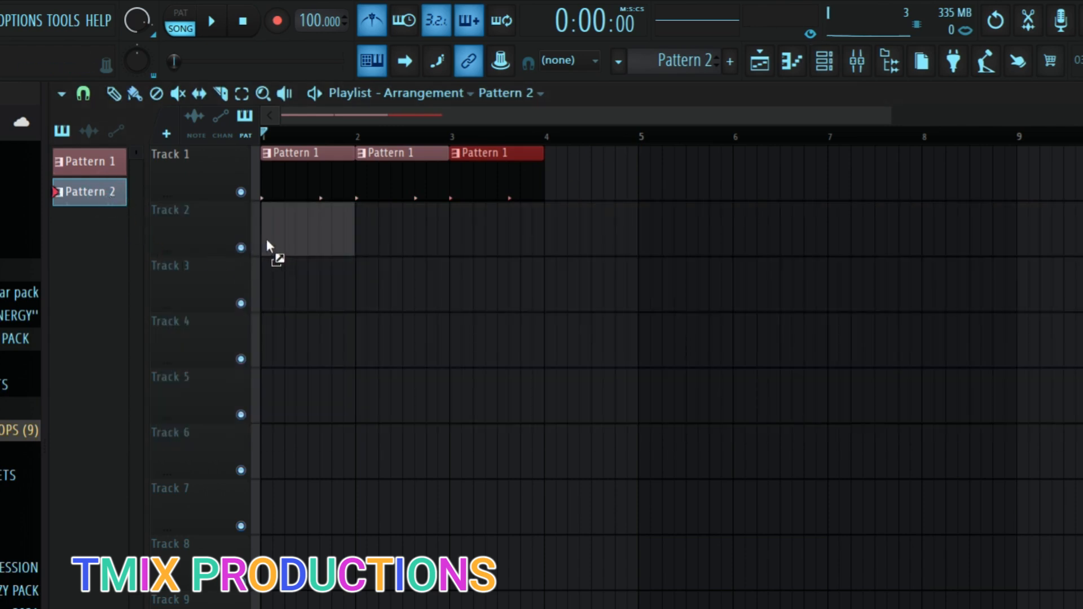
Step: Place Pattern 2 clips at bars 1, 2 and 3 of Track 2
click(266, 239)
click(364, 234)
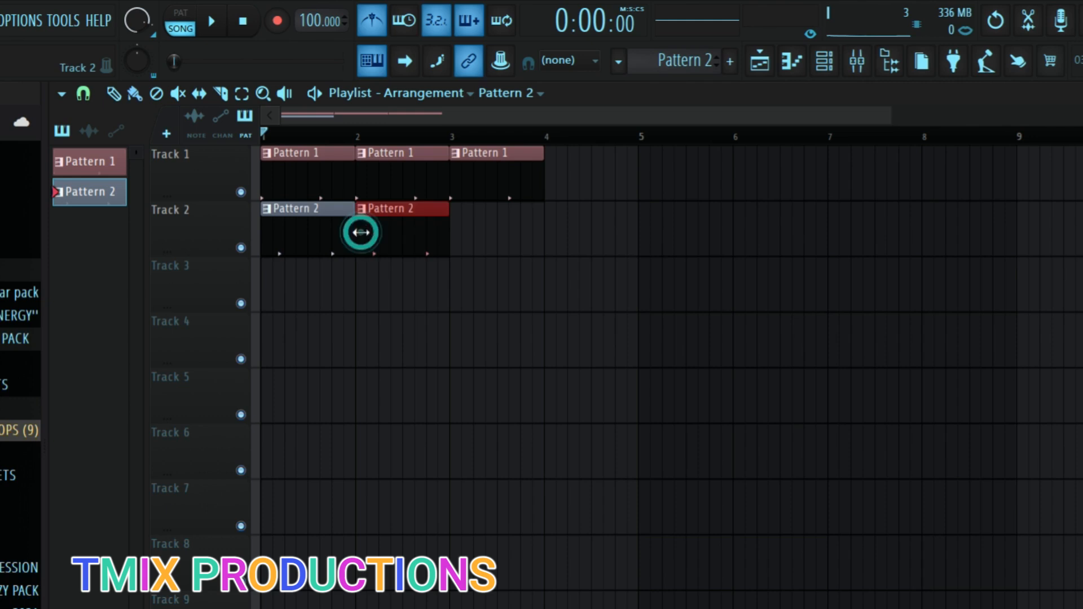
click(459, 232)
Step: Create a new Pattern 3 and give it a random color
key(F4)
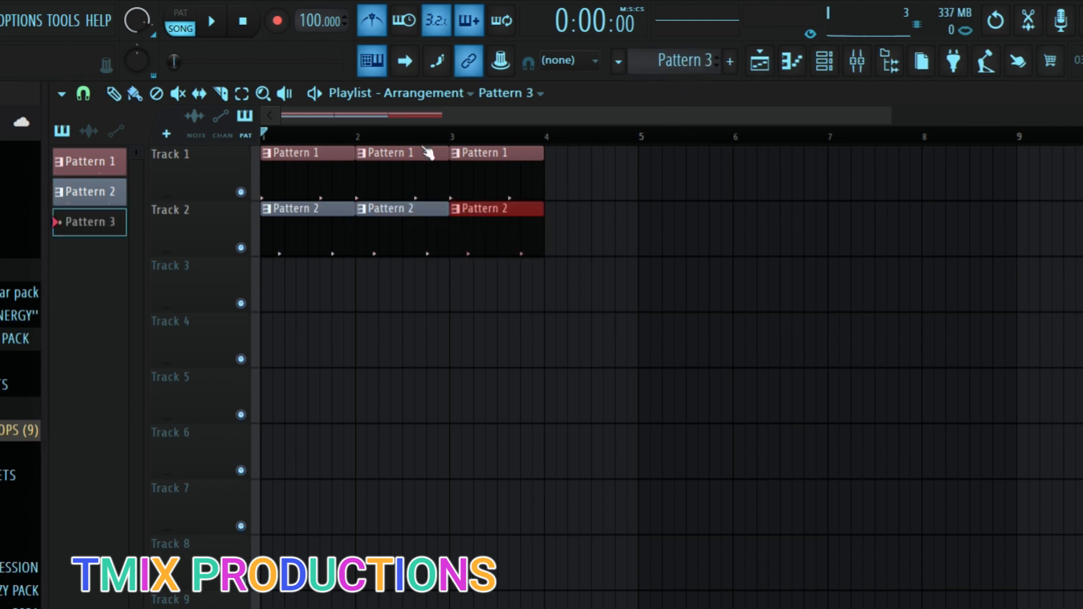
right_click(90, 227)
click(145, 322)
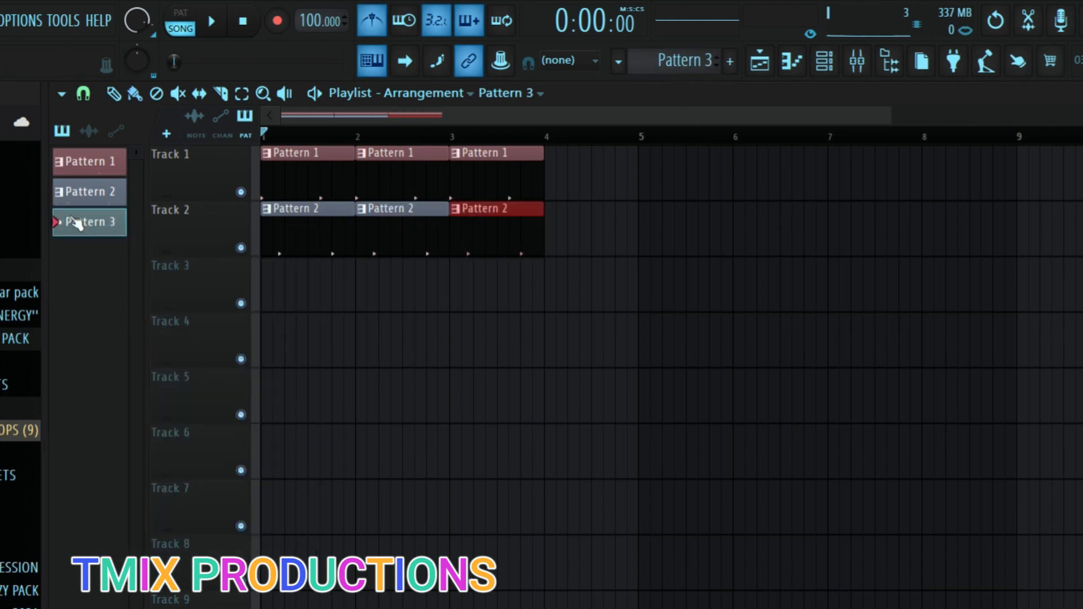
Step: Fill all 16 808 HiHat steps of Pattern 3 and place the pattern at bars 1, 2 and 3 of Track 3
click(824, 61)
drag(374, 324, 601, 327)
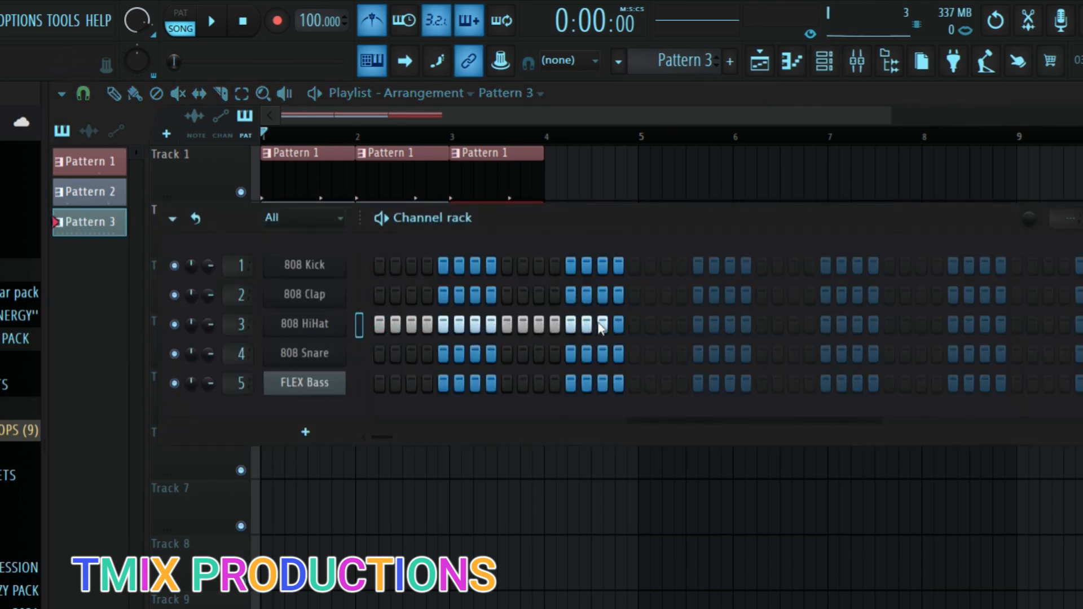
drag(107, 224, 263, 299)
click(358, 291)
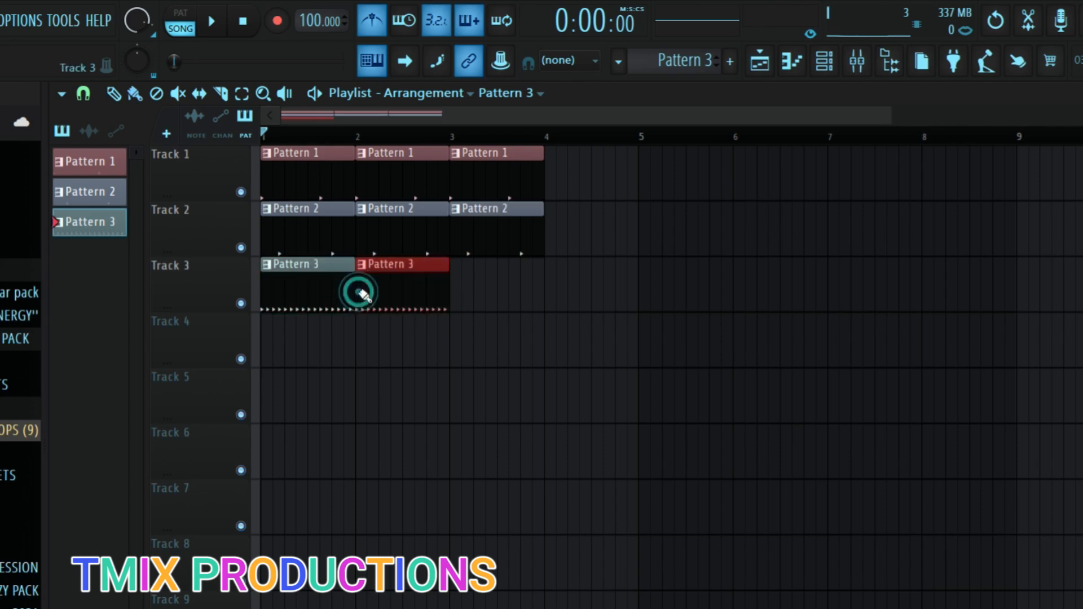
click(454, 293)
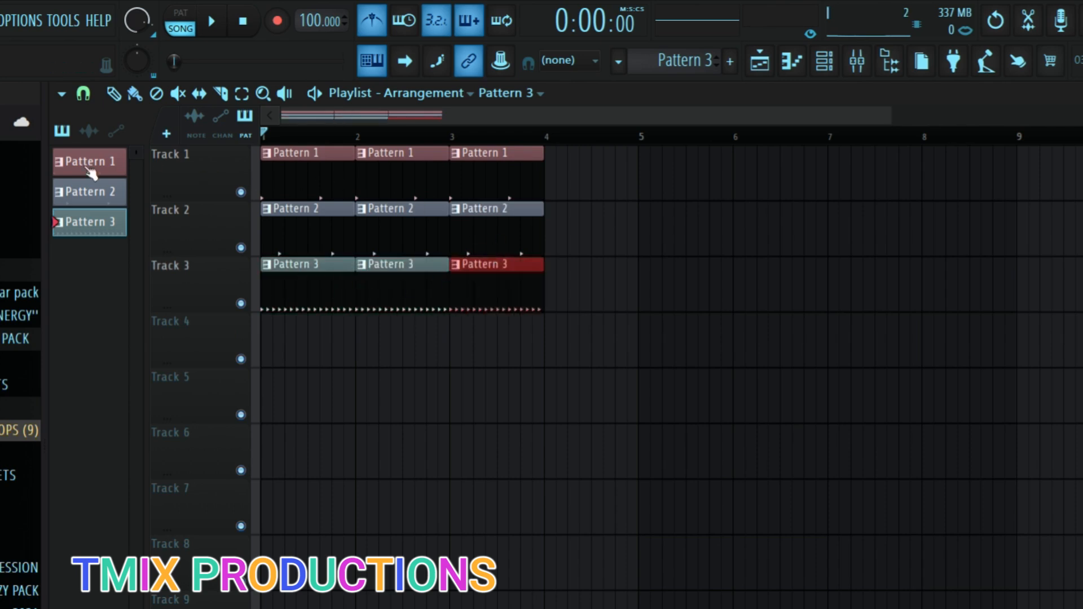
Step: Play the three-pattern arrangement in Song mode twice, pausing after each listen
click(213, 23)
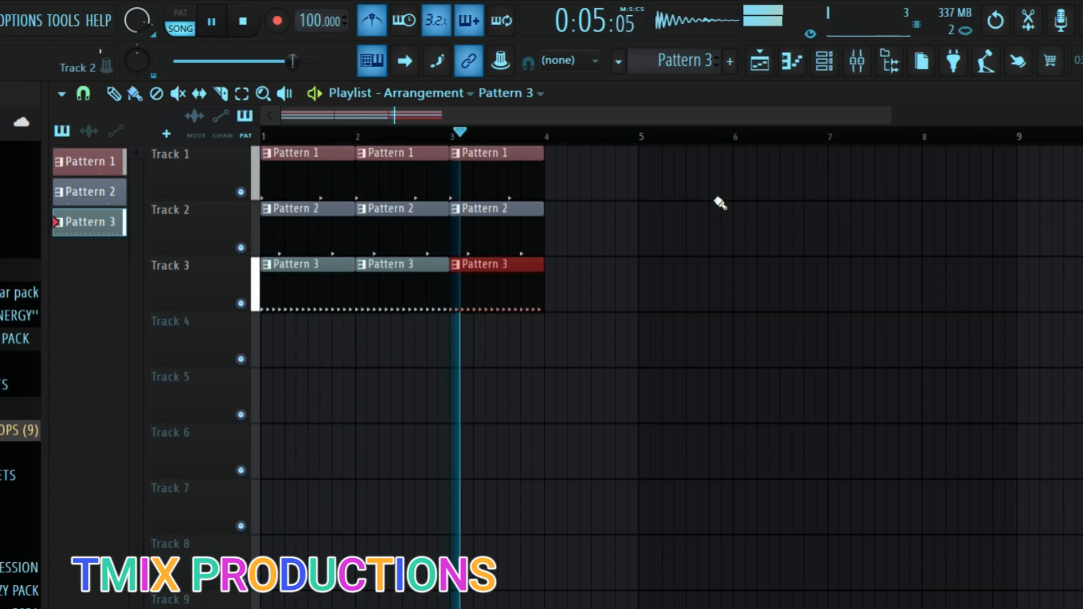
click(213, 21)
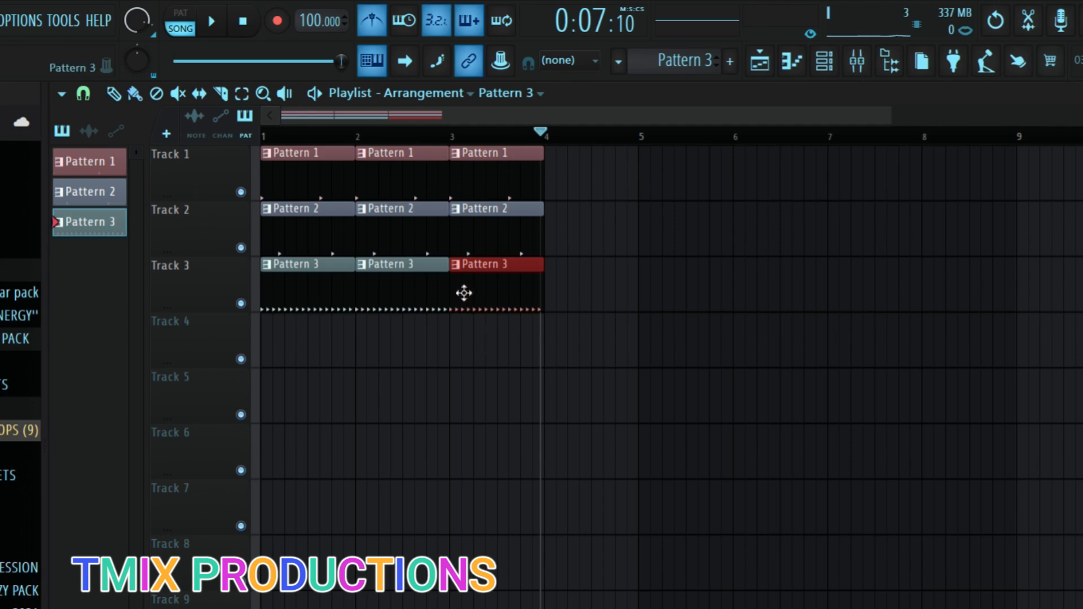
click(212, 21)
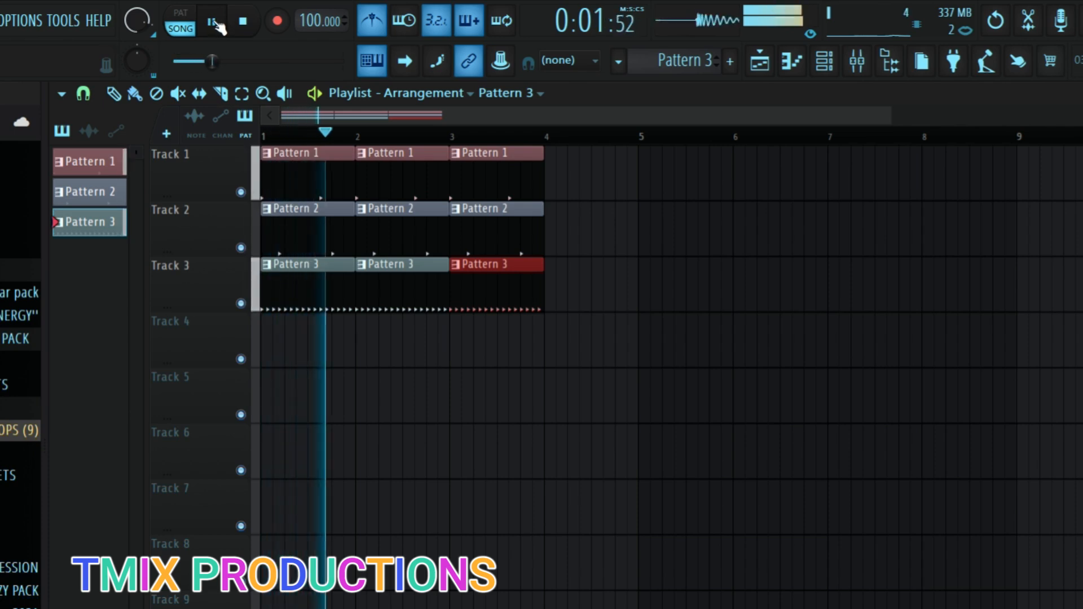
click(213, 22)
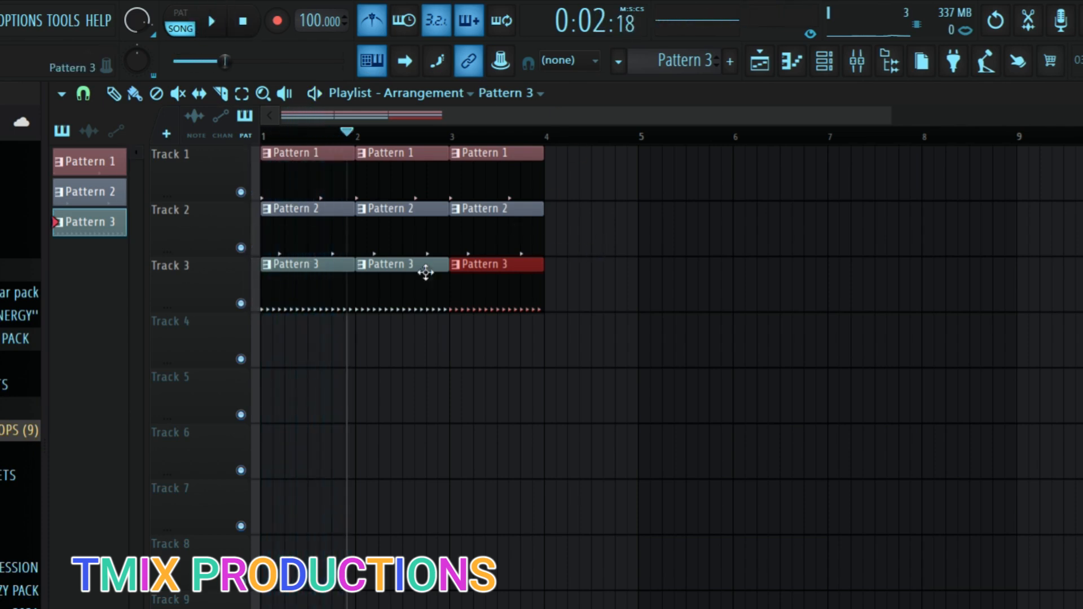
Step: Open Pattern 3's 808 HiHat notes in the piano roll and delete all of them
right_click(107, 216)
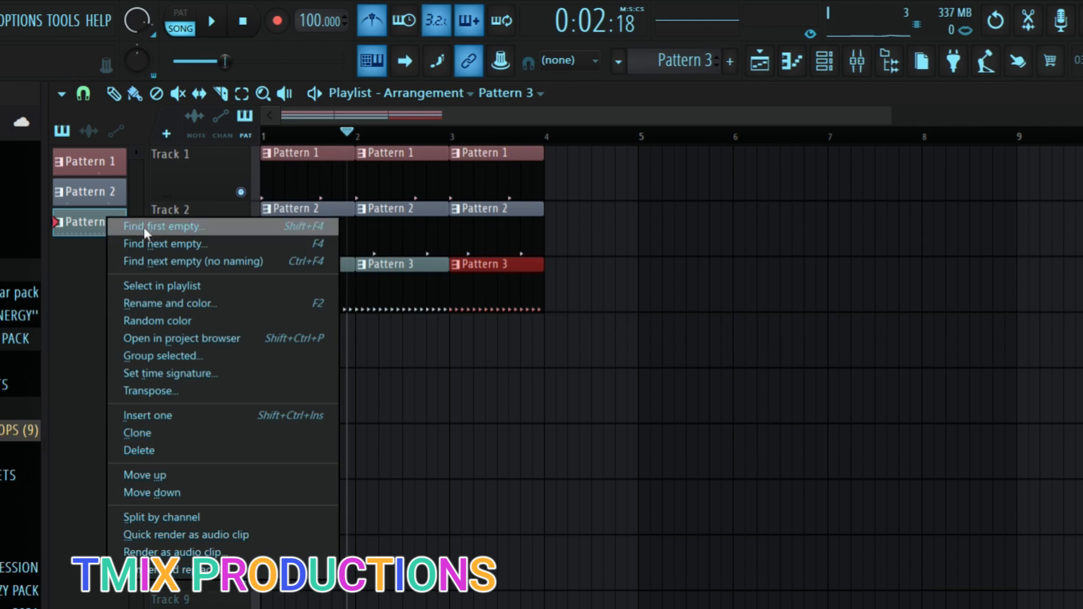
click(768, 319)
double_click(326, 284)
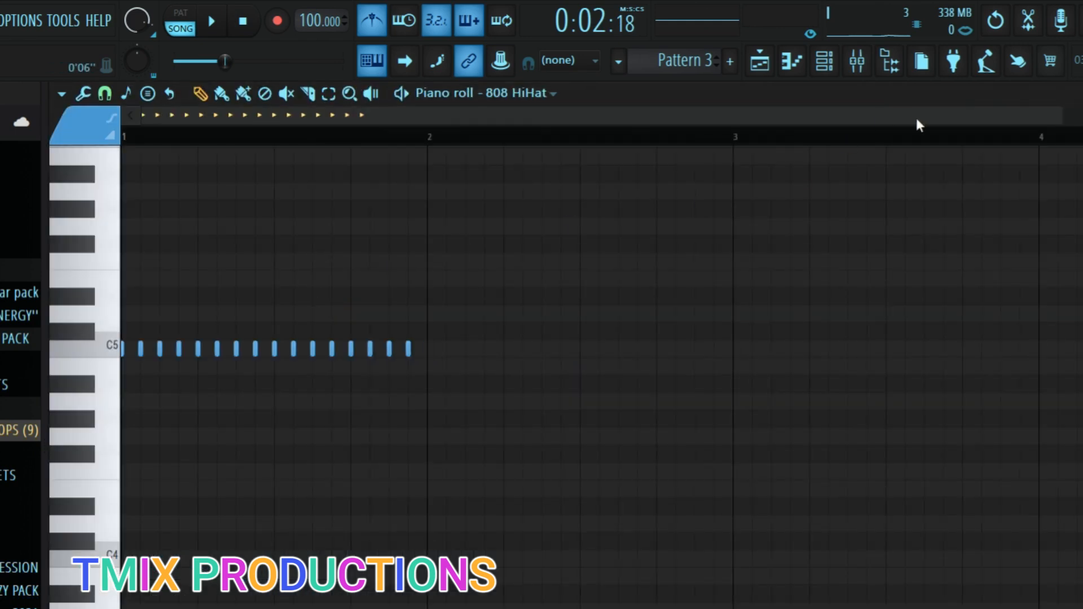
key(ctrl+a)
key(Delete)
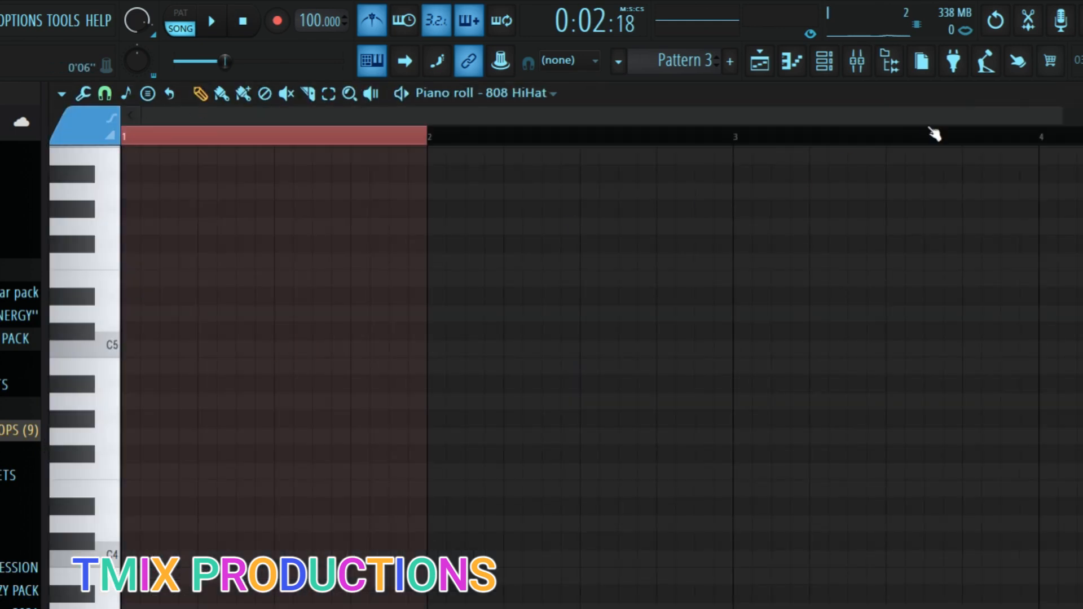
Step: Open Pattern 2's 808 Clap notes from the playlist in the piano roll and delete all of them
key(F5)
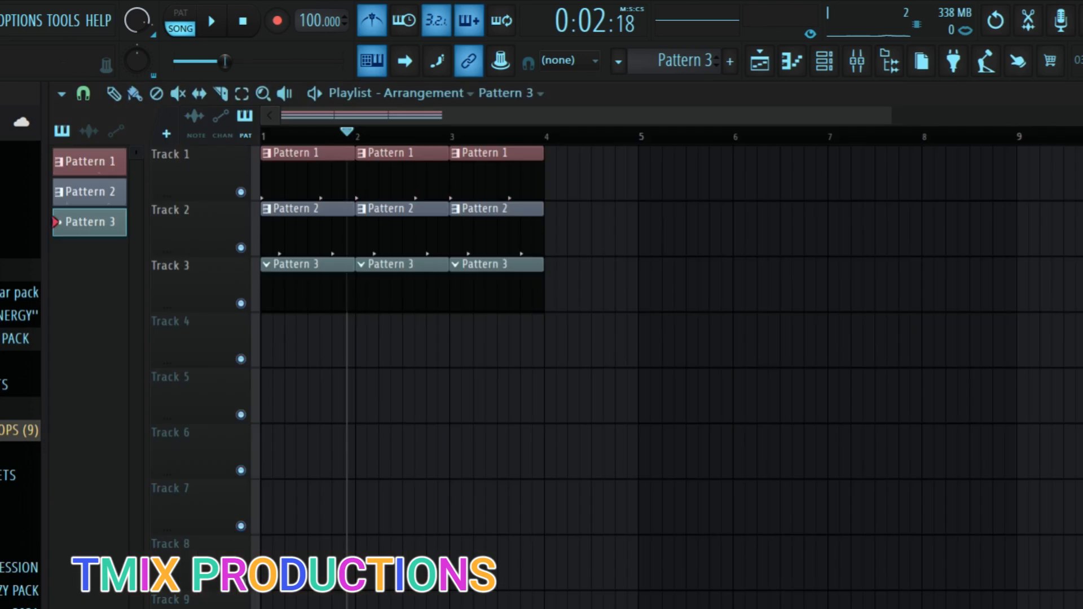
double_click(302, 226)
key(ctrl+a)
key(Delete)
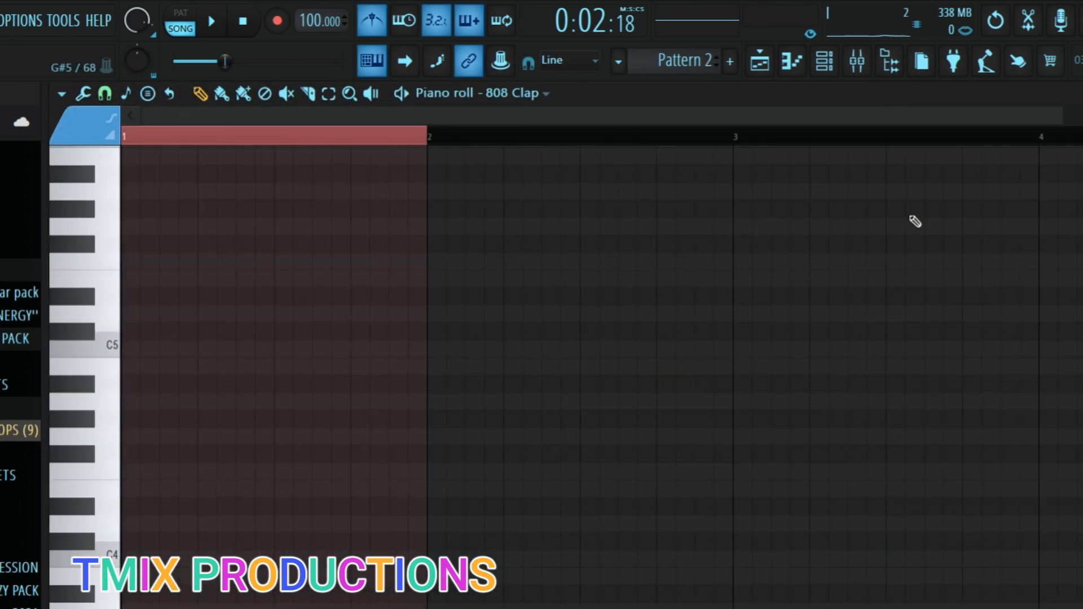
Step: Open Pattern 1 from the playlist and add 808 Clap hits at steps 4 and 13 in the channel rack
click(827, 59)
click(760, 61)
double_click(282, 172)
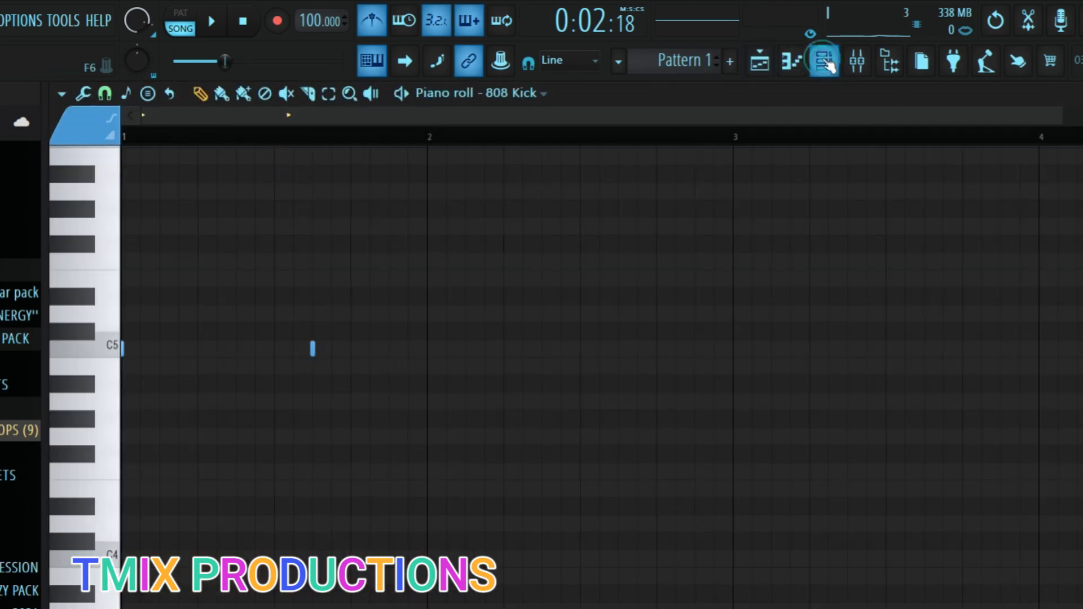
click(824, 60)
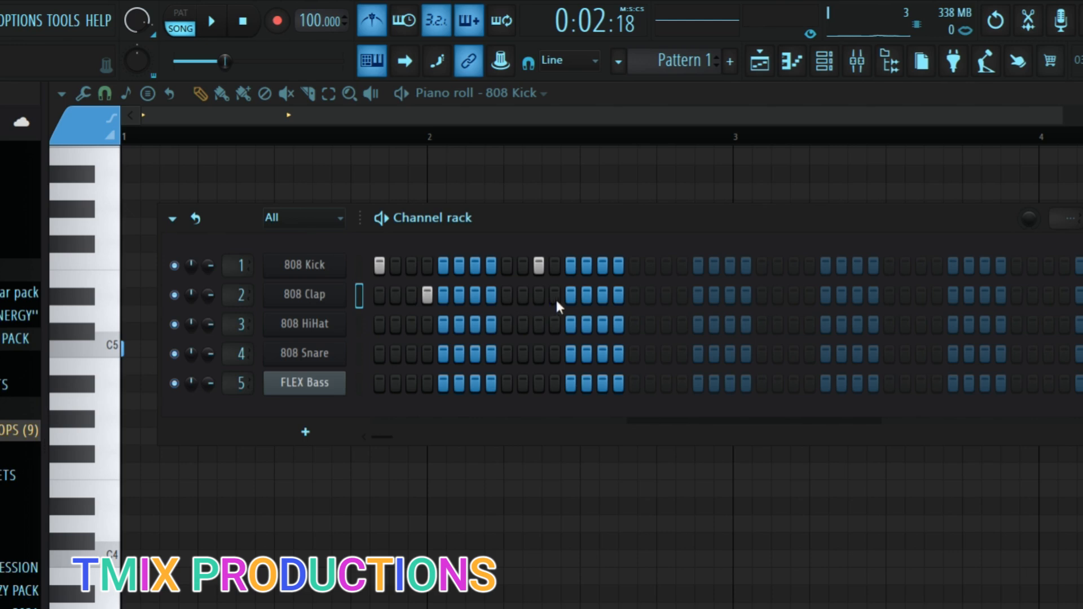
click(571, 295)
Step: While playing Pattern 1 in Pattern mode, fill all 16 808 HiHat steps and add 808 Snare at step 7 and 808 Kick at step 15
click(213, 26)
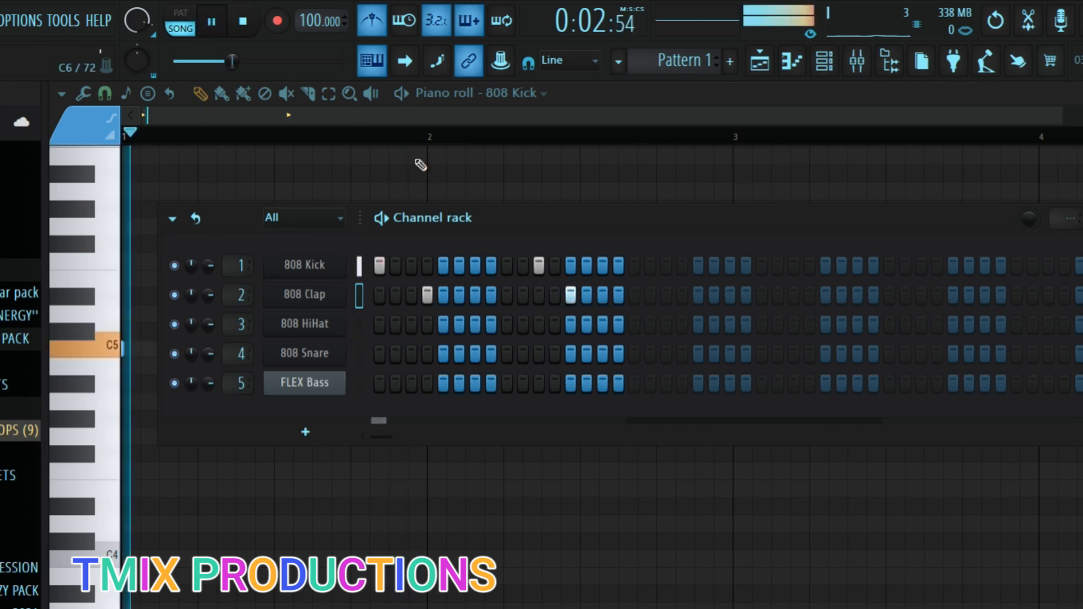
key(l)
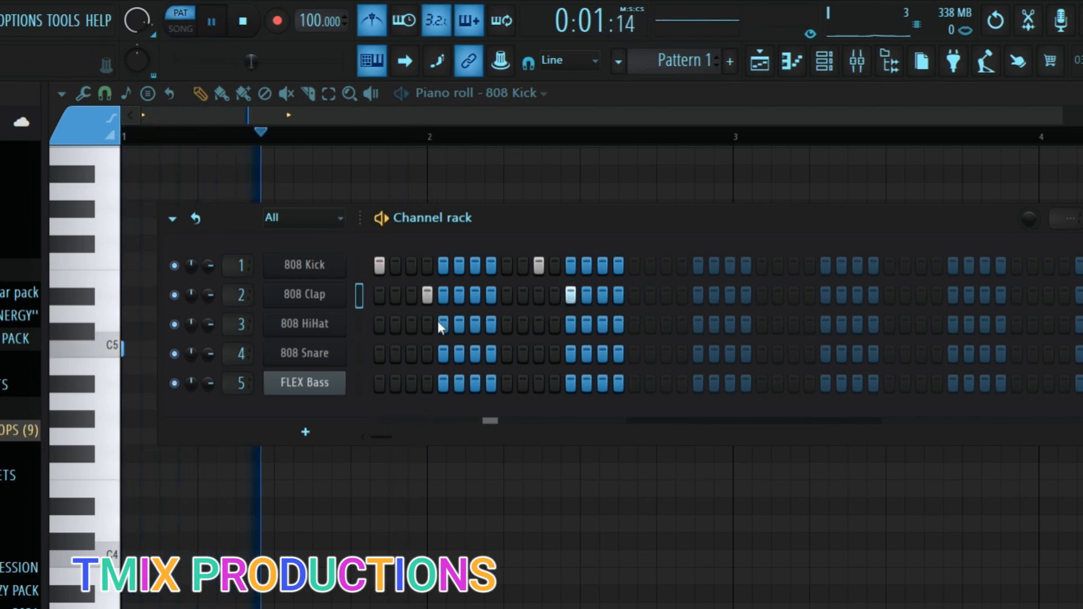
drag(379, 324, 614, 330)
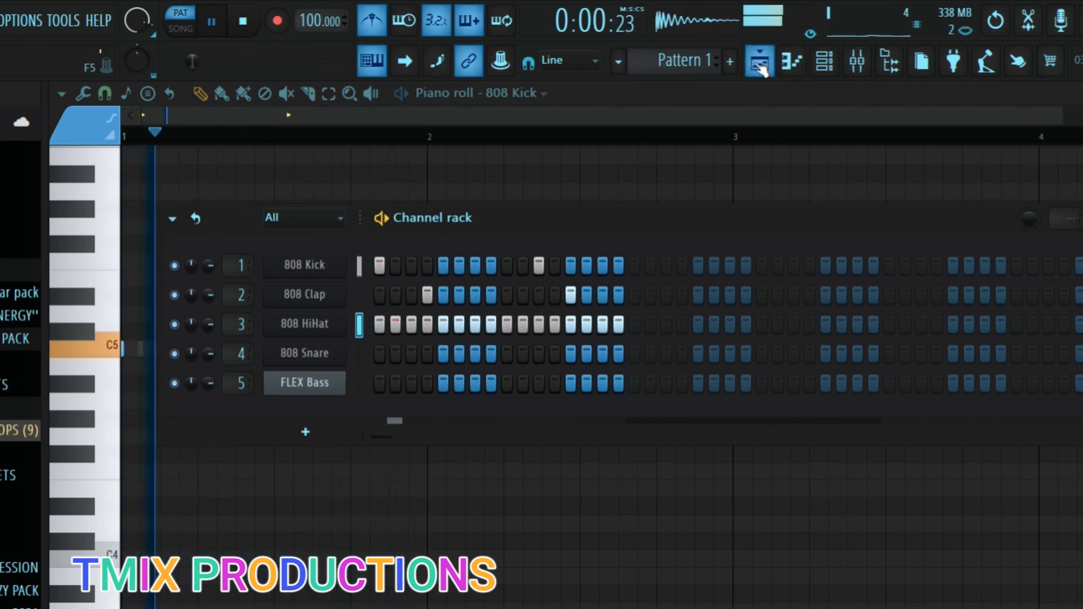
click(474, 354)
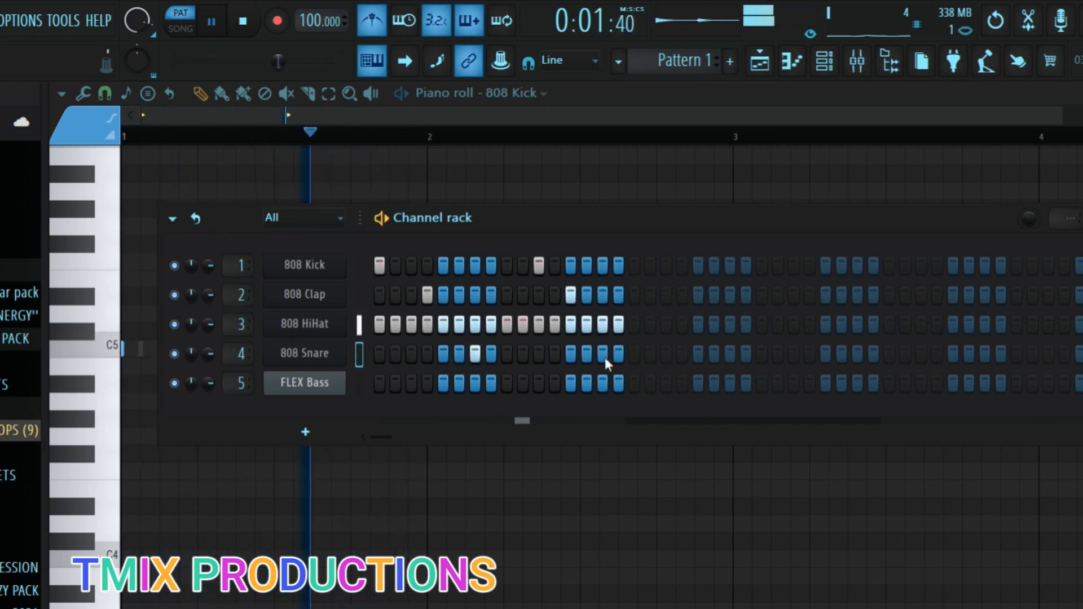
click(602, 265)
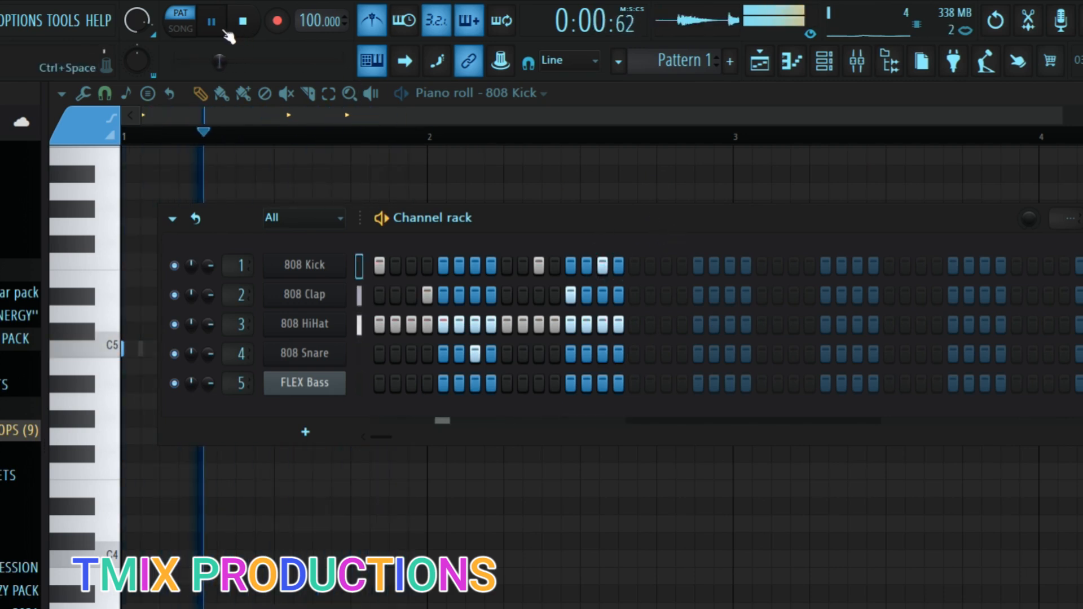
click(217, 25)
Step: Delete the Pattern 2 and Pattern 3 clips from Tracks 2 and 3 of the playlist
click(759, 61)
mouse_move(536, 226)
mouse_down()
mouse_move(320, 243)
mouse_move(490, 288)
mouse_up()
click(295, 173)
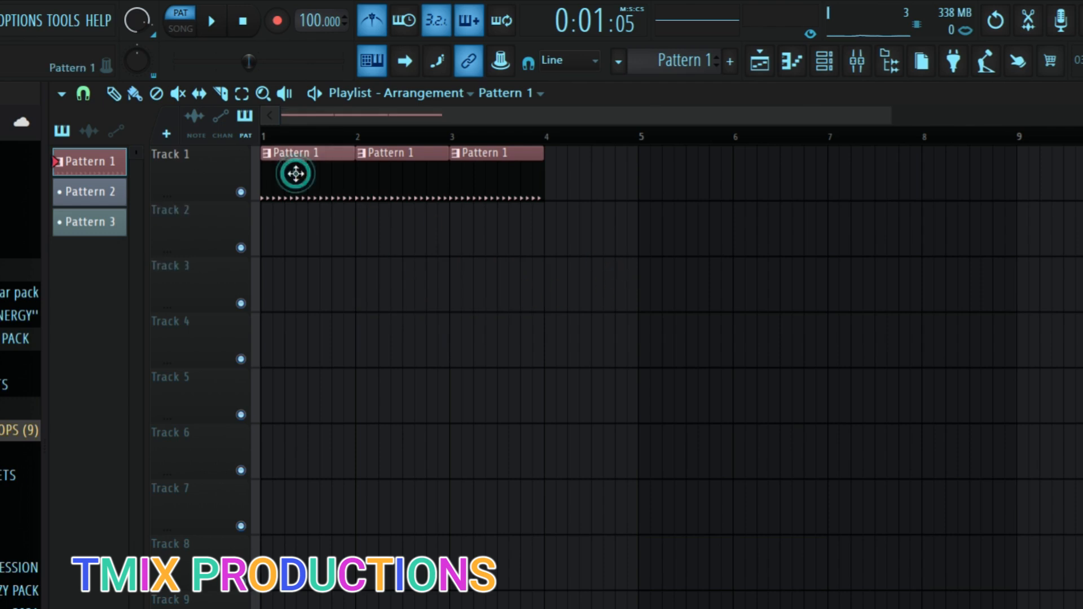
double_click(295, 173)
key(Escape)
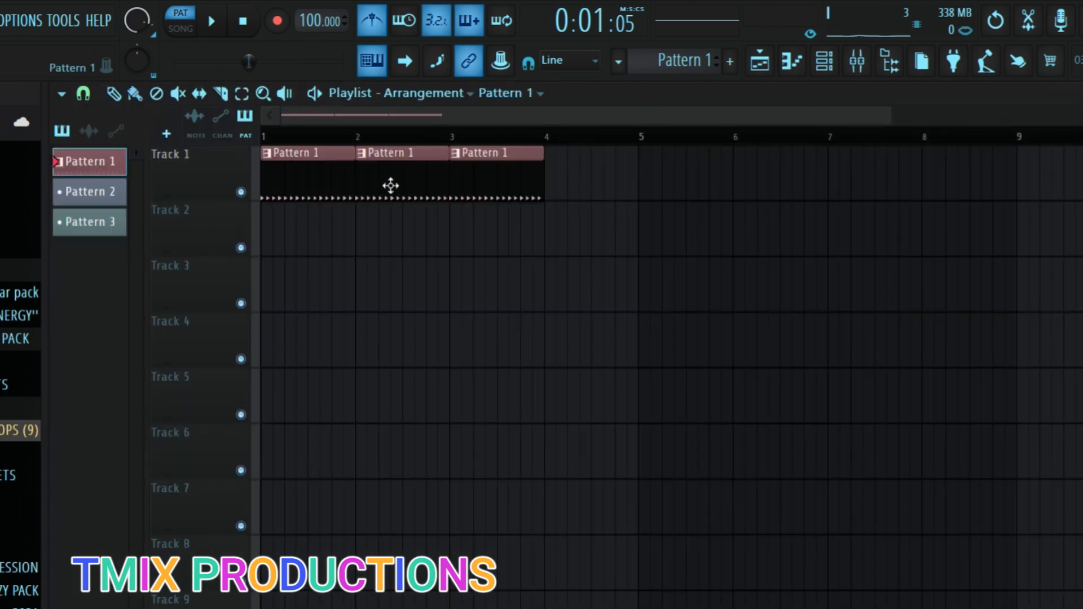
Step: Play the Pattern 1 clips on Track 1 in Song mode, and pause after listening
click(180, 28)
click(211, 21)
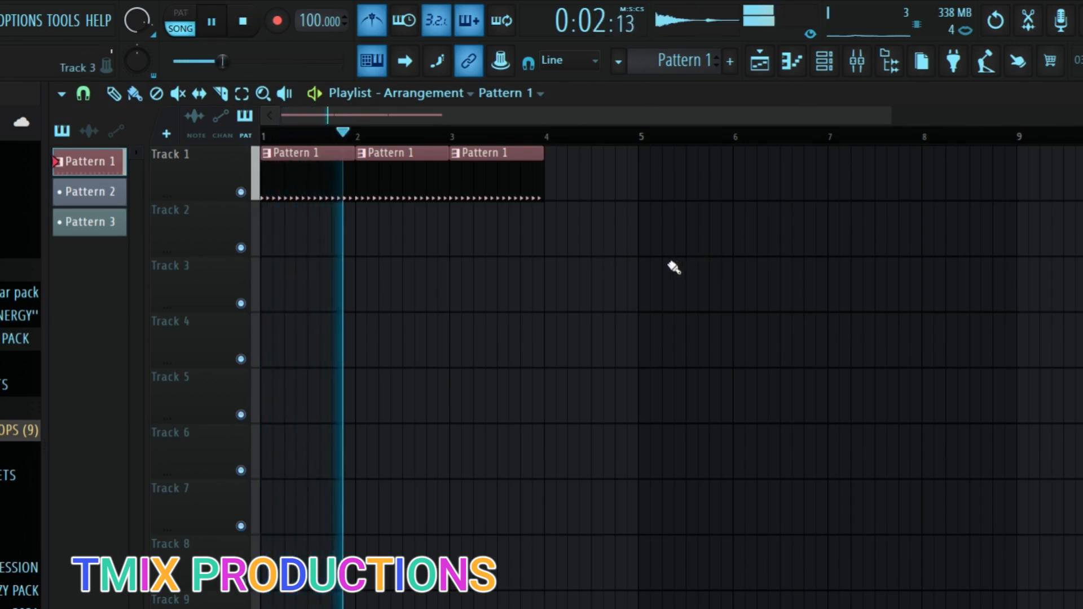
click(212, 21)
Step: Remove all three Pattern 1 clips from Track 1 of the playlist and make Pattern 3 the selected pattern
click(96, 206)
click(107, 231)
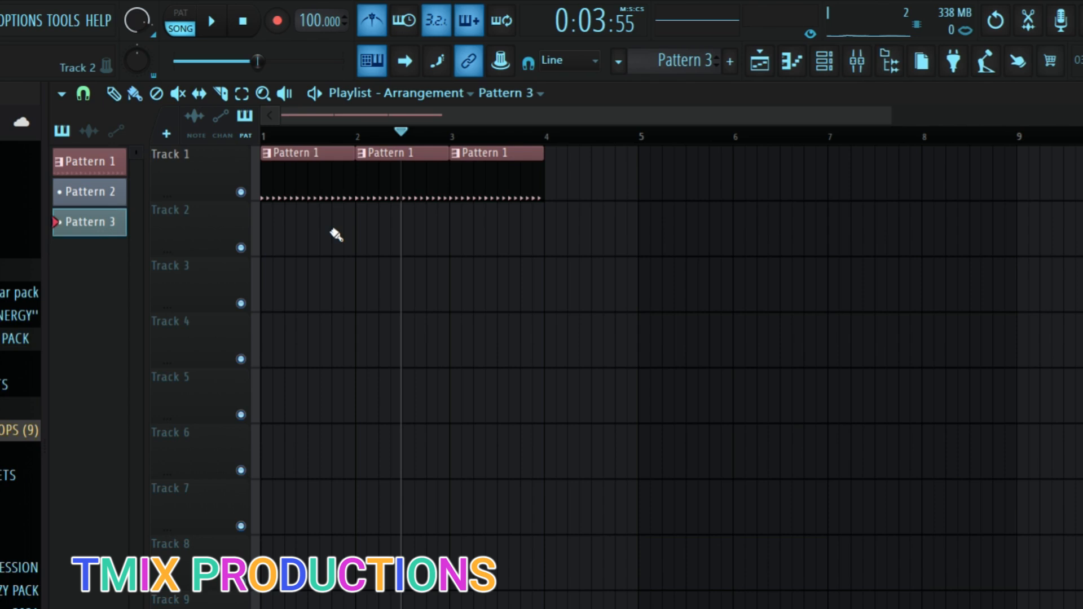
mouse_move(602, 172)
mouse_down()
mouse_move(301, 197)
mouse_move(259, 185)
mouse_up()
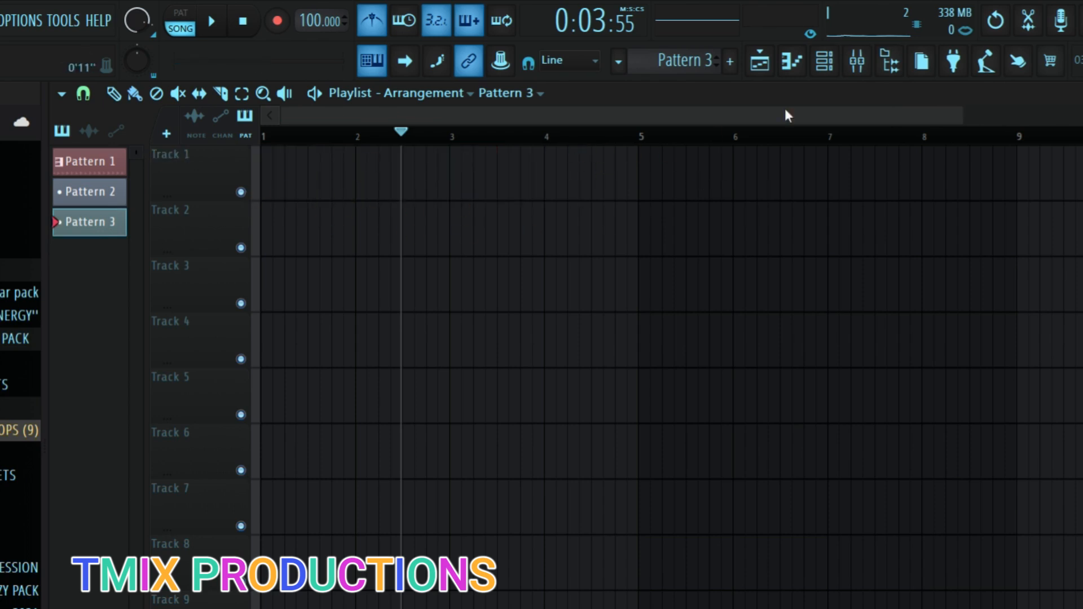
Step: Toggle the playlist and channel rack windows to demonstrate showing and hiding them
click(759, 66)
click(767, 71)
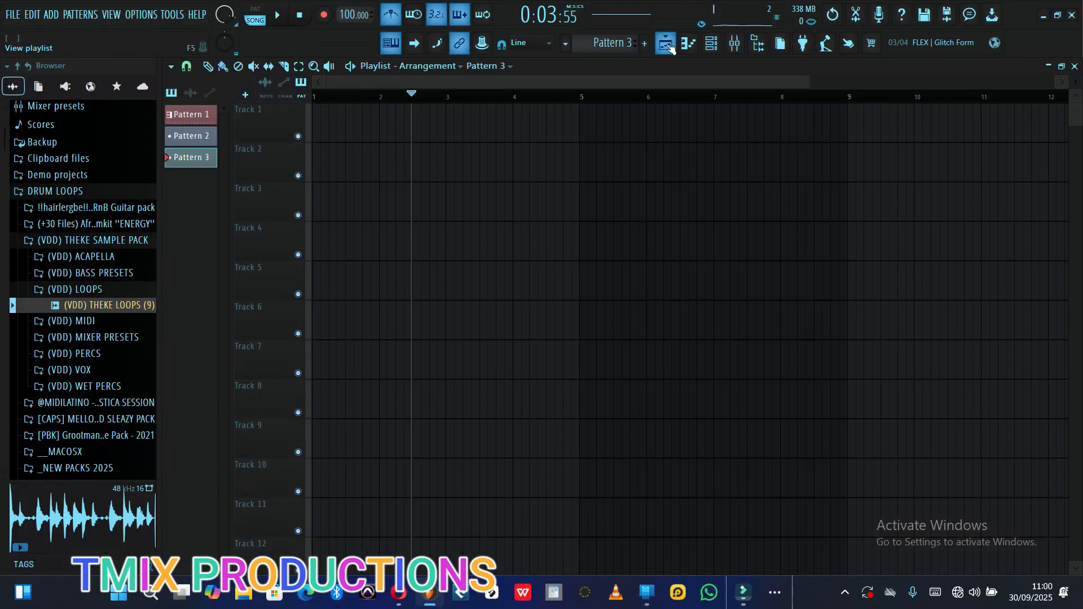
click(669, 48)
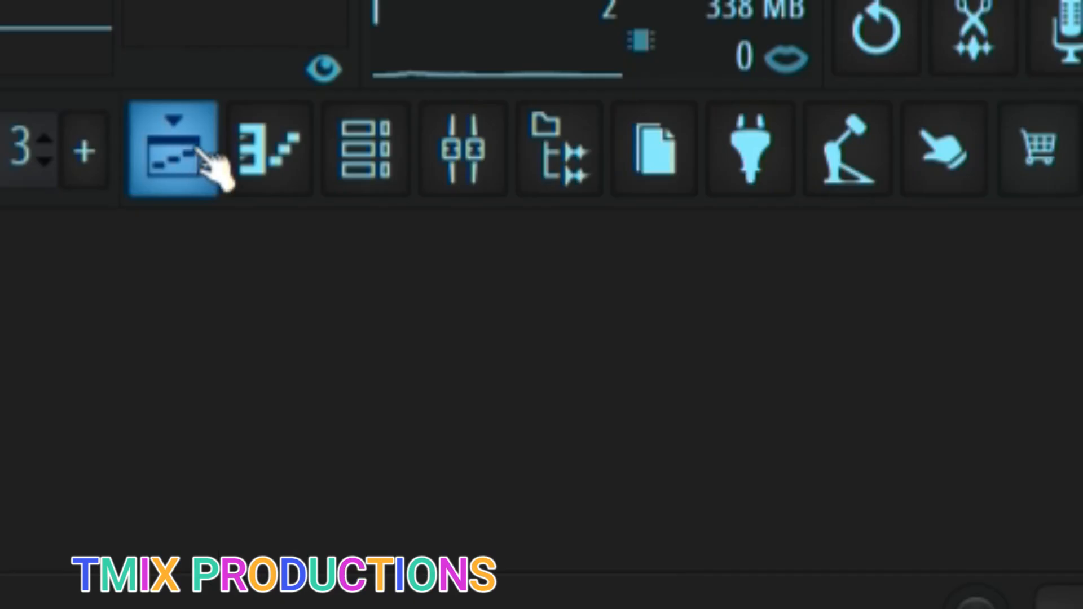
click(205, 151)
click(361, 151)
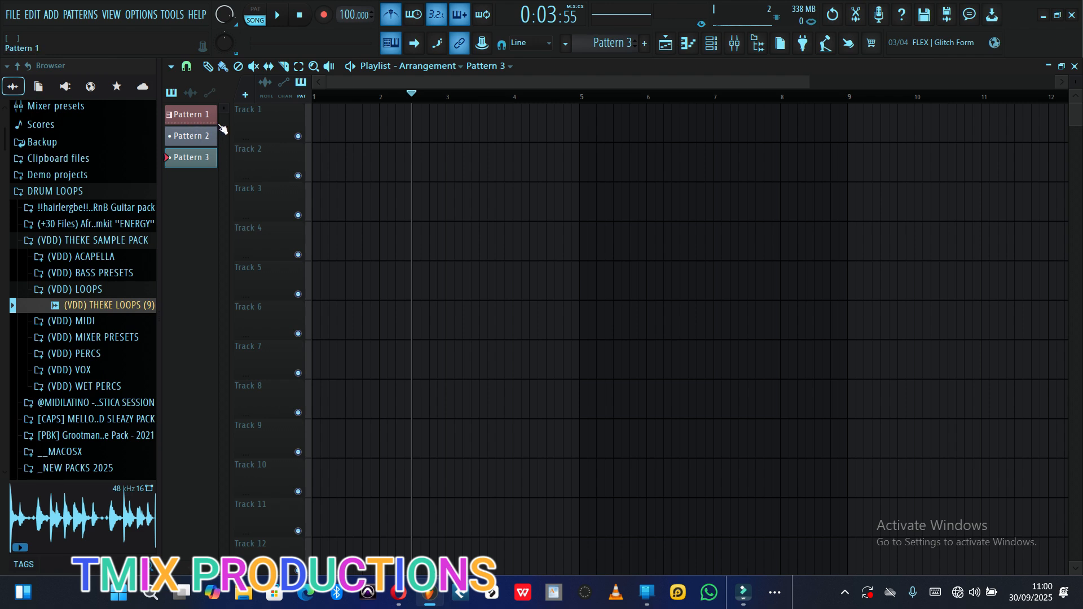
Step: Select Pattern 1 and examine its 808 Kick notes in the piano roll
scroll(340, 344, up, 2)
click(194, 116)
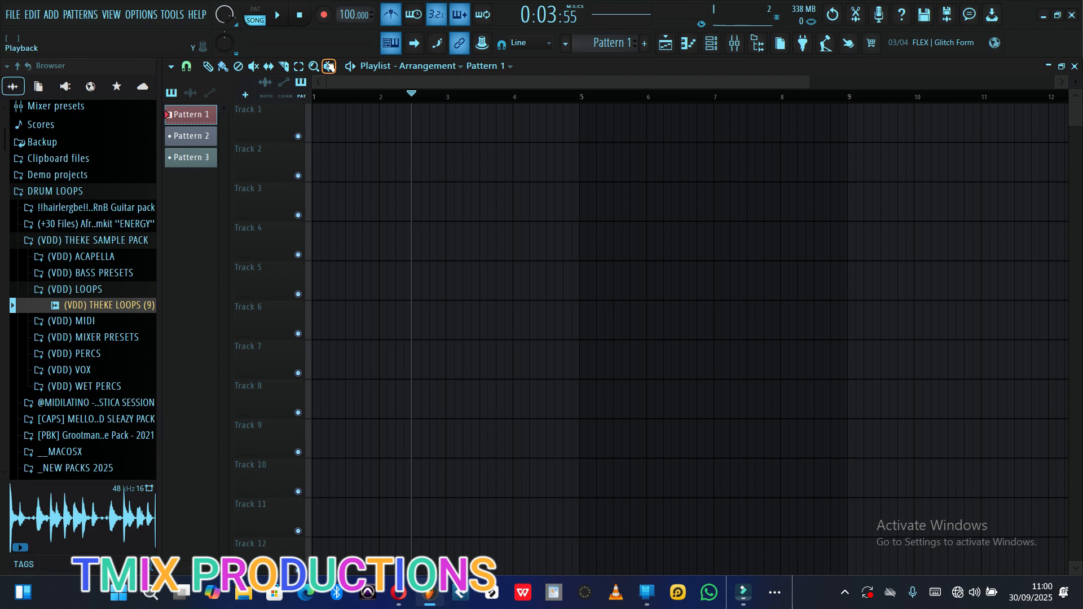
click(688, 42)
scroll(241, 277, down, 1)
scroll(244, 303, up, 4)
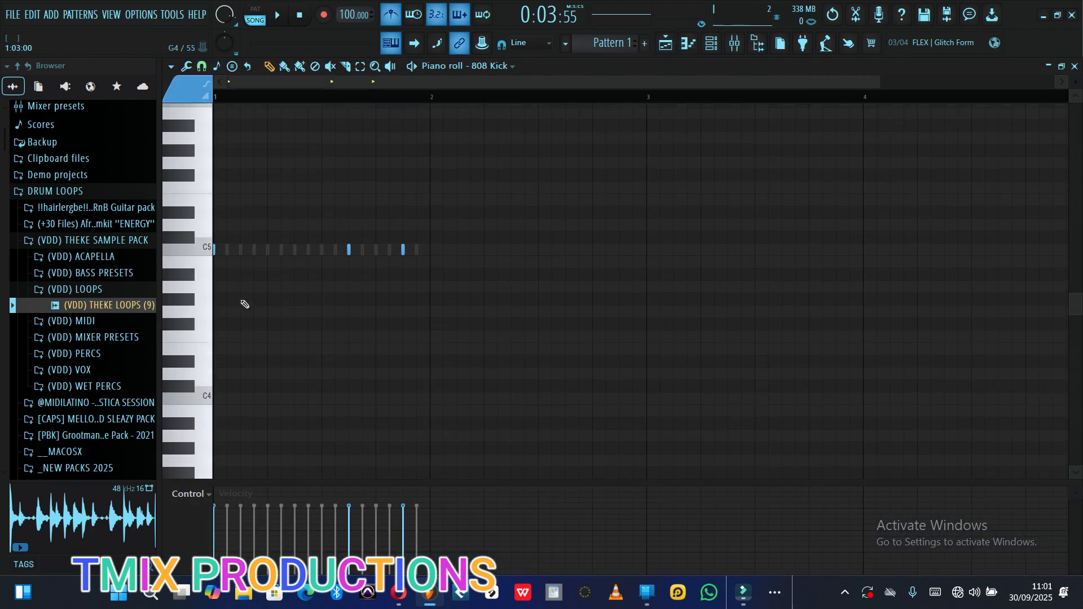
scroll(248, 302, down, 6)
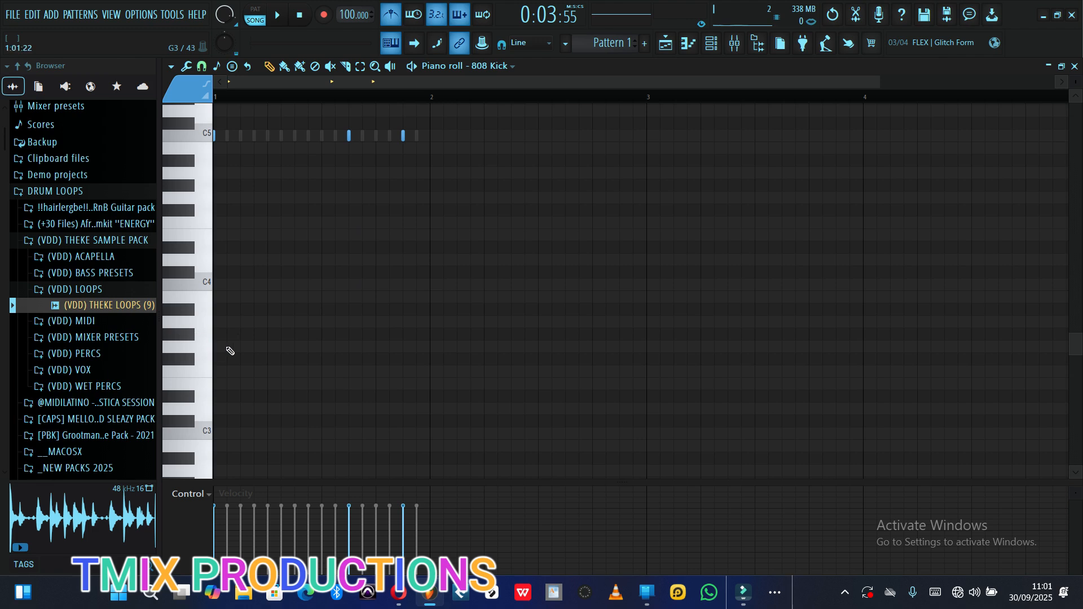
scroll(229, 347, up, 5)
scroll(236, 347, down, 2)
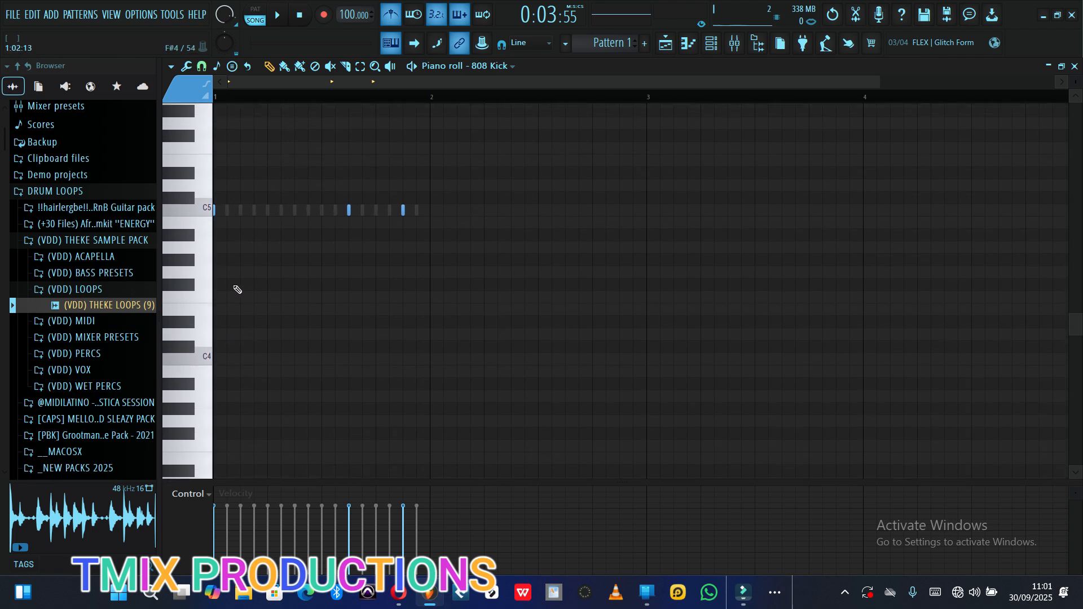
Step: View the FLEX Bass plugin from the channel rack, and close both the plugin and the rack
click(711, 42)
click(367, 273)
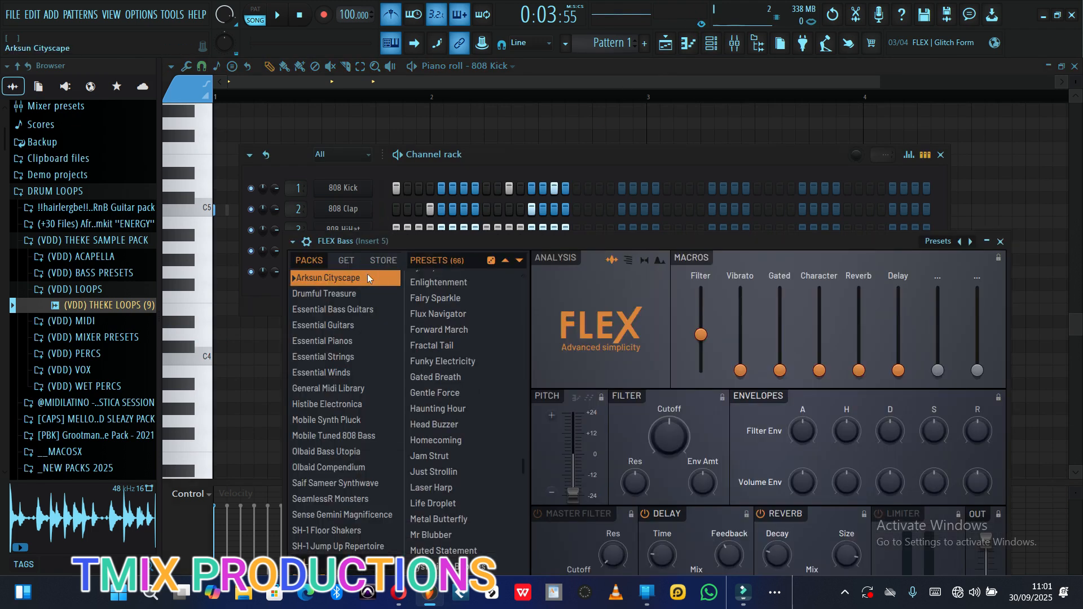
click(999, 242)
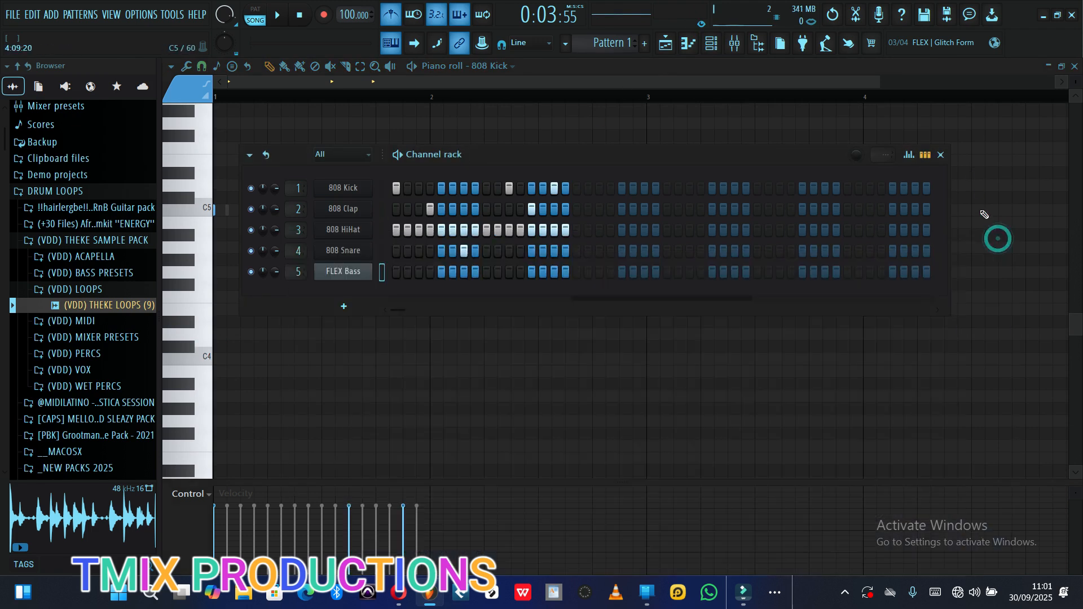
click(940, 155)
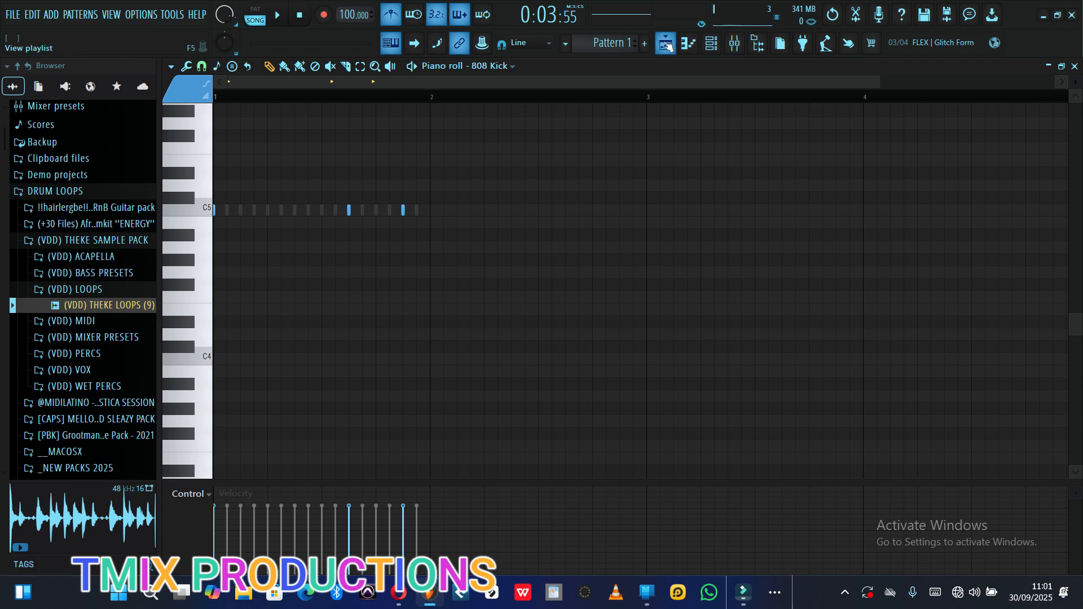
Step: Show the FLEX Bass channel in the piano roll and examine its note grid
click(688, 43)
click(481, 66)
click(481, 66)
click(482, 66)
click(482, 67)
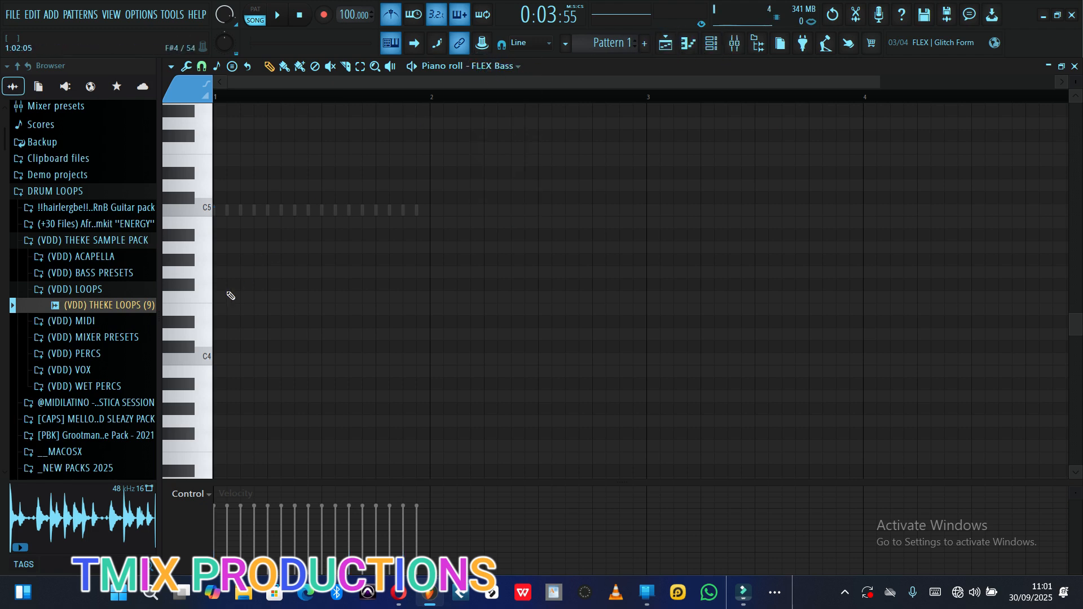
scroll(215, 330, down, 5)
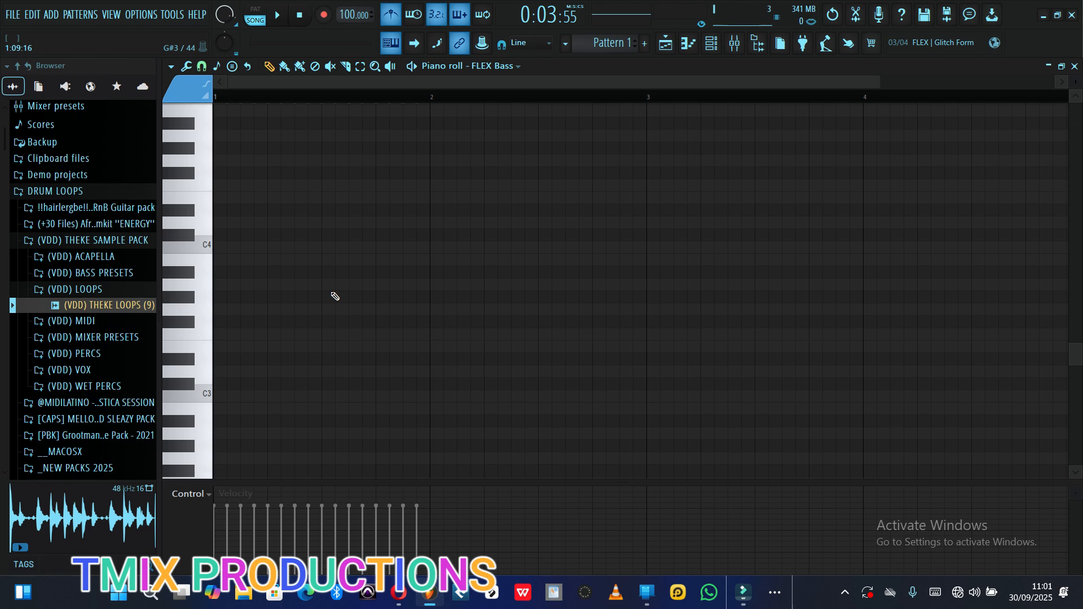
Step: Bring up the playlist and channel rack, and browse the sample folders to the KICKS folder of OMEGA DRUM SAMPLE PACKS
key(F5)
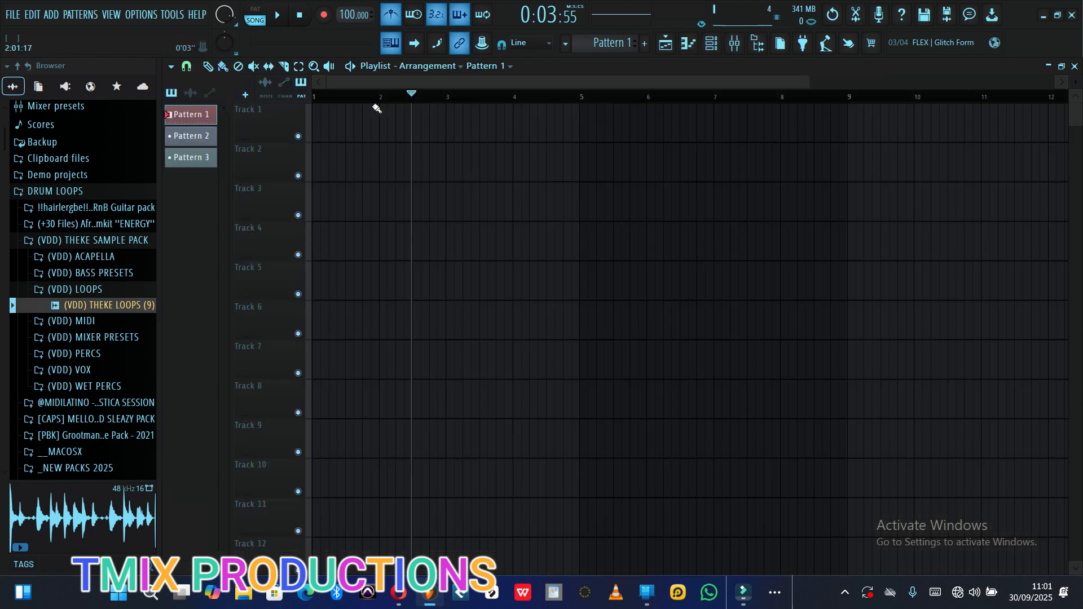
click(712, 44)
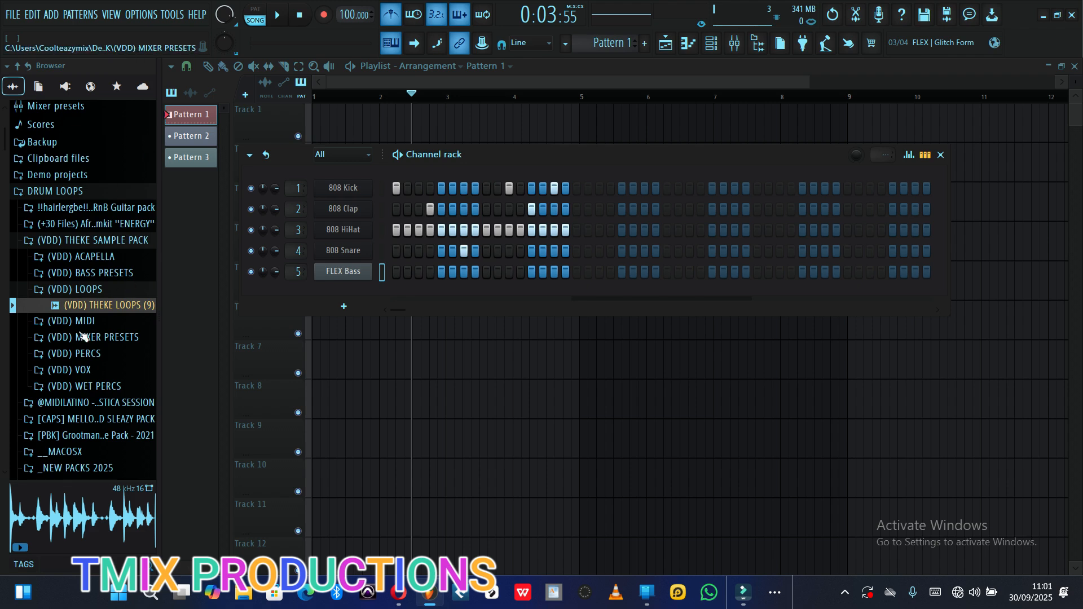
scroll(148, 309, down, 7)
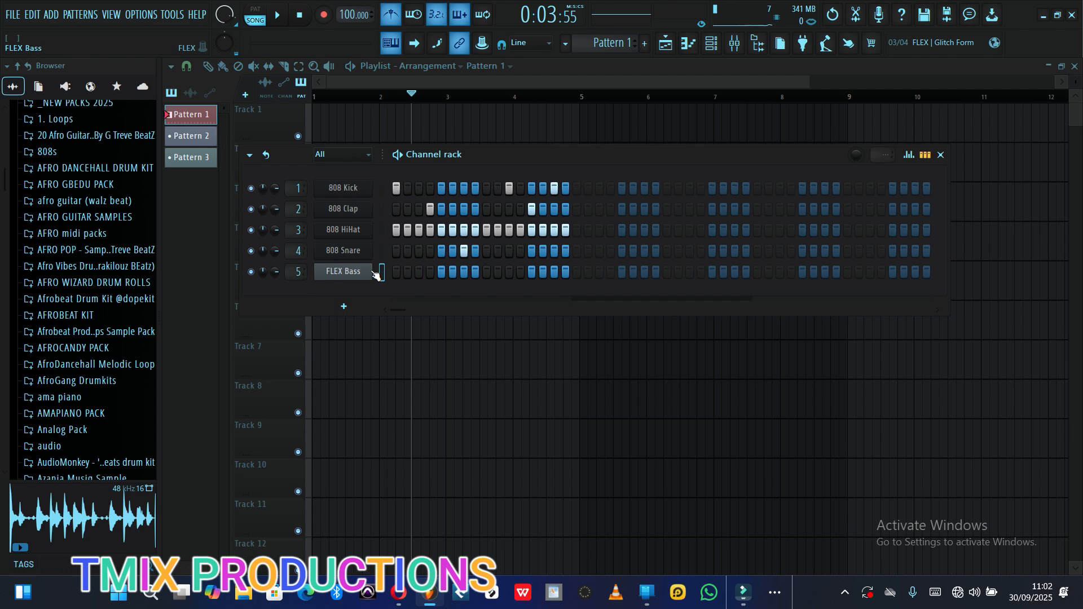
scroll(88, 291, down, 14)
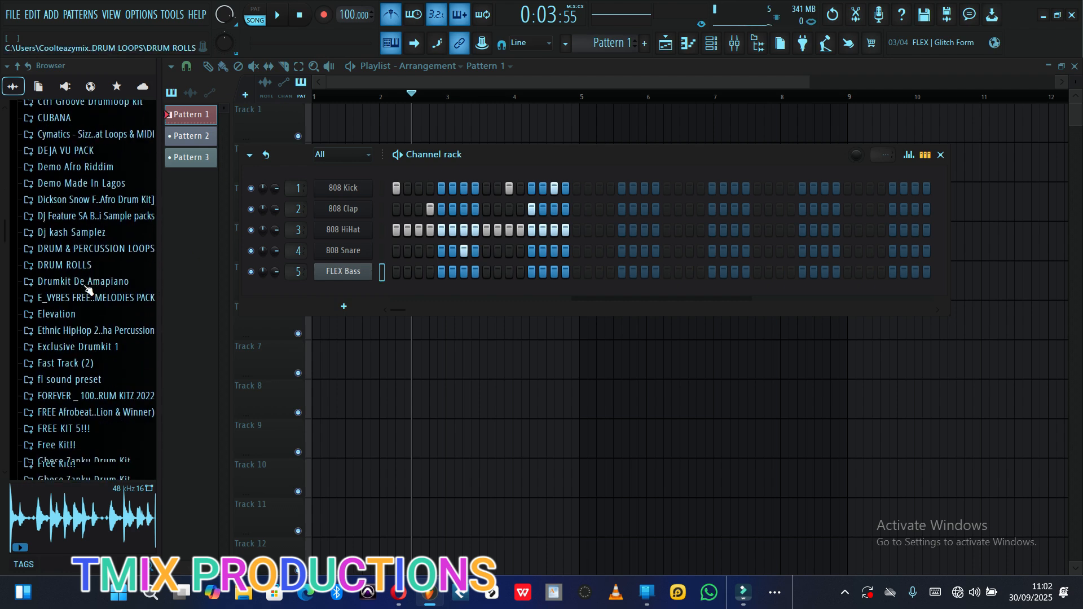
scroll(89, 290, down, 4)
scroll(90, 293, down, 15)
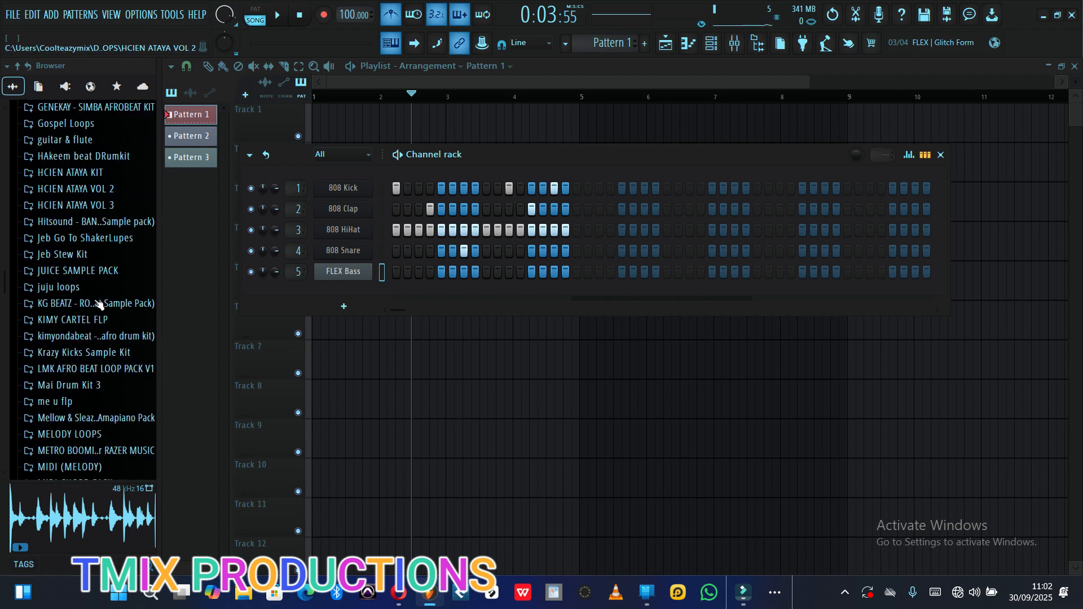
scroll(97, 301, down, 8)
scroll(97, 301, up, 4)
scroll(98, 299, down, 3)
scroll(98, 300, down, 10)
scroll(96, 282, up, 3)
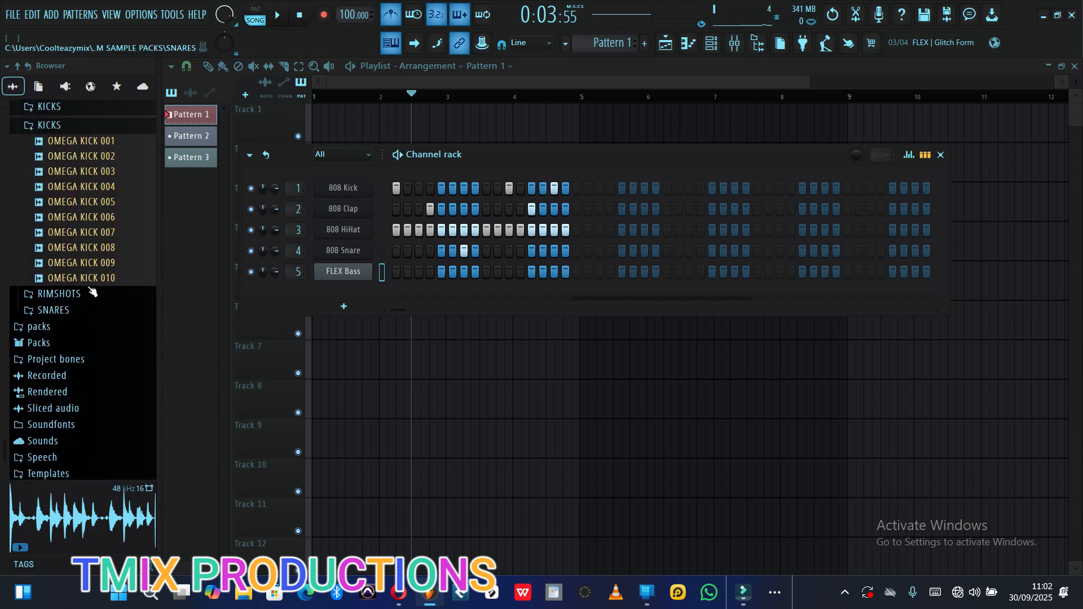
Step: Audition kick samples from the OMEGA DRUM SAMPLE PACKS KICKS folder, including OMEGA KICK 001, 007, 008, 009, 003 and 005
click(96, 275)
click(90, 259)
click(89, 244)
click(87, 229)
click(88, 213)
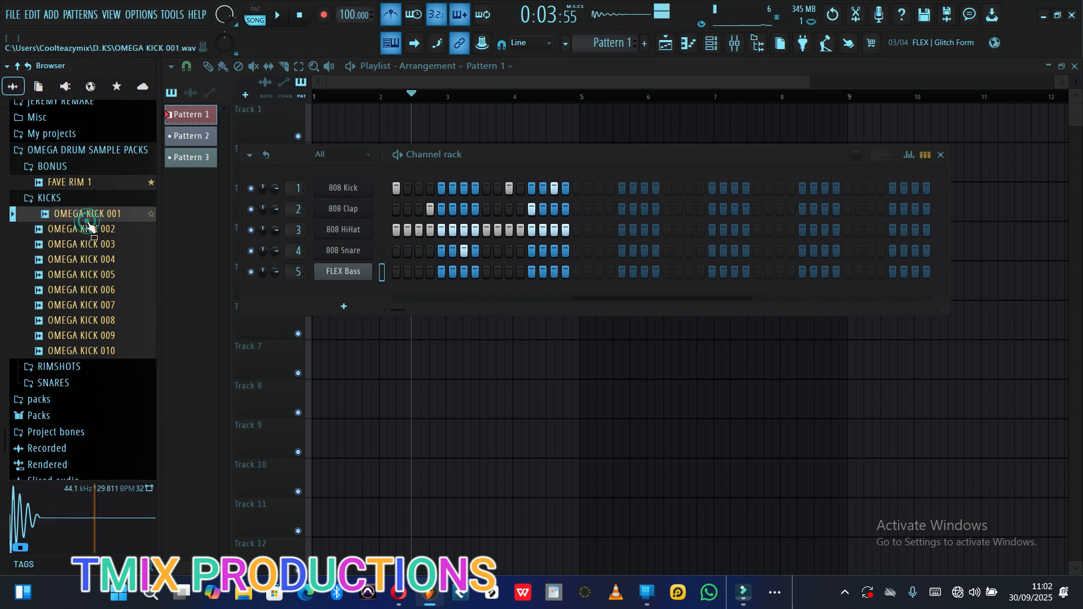
click(90, 304)
click(91, 320)
click(91, 335)
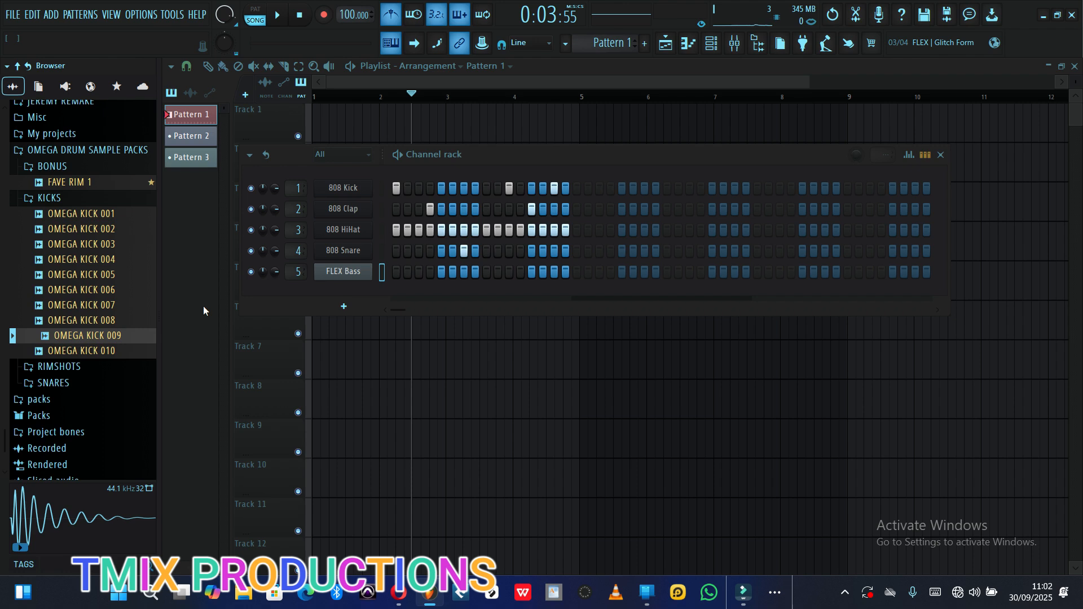
click(97, 244)
click(97, 274)
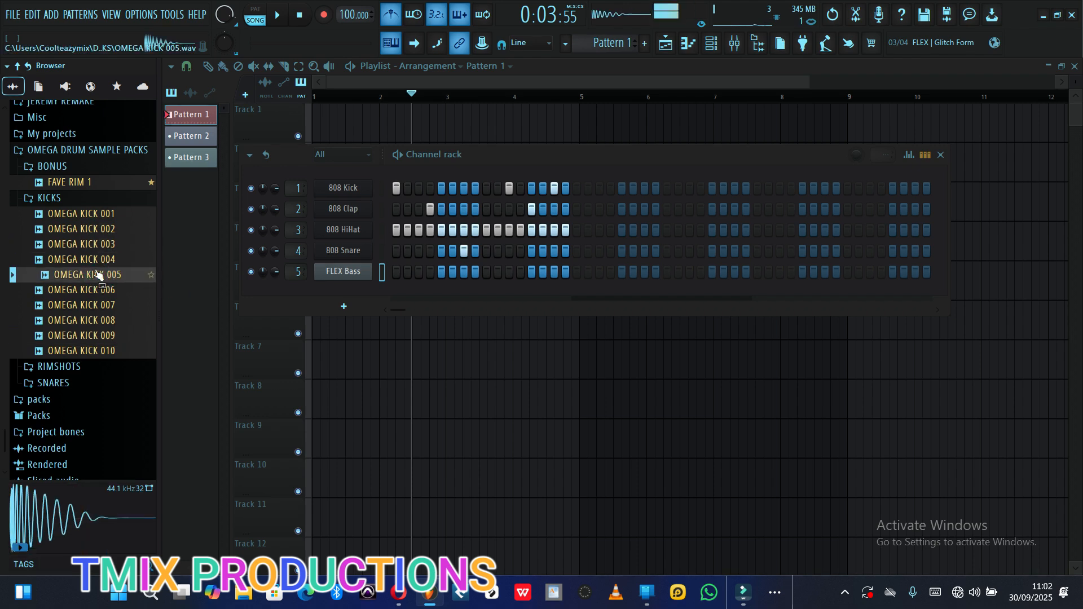
Step: Collapse the KICKS folder and audition rimshot samples from the RIMSHOTS folder, including OMEGA RIM 003 and 004
click(48, 198)
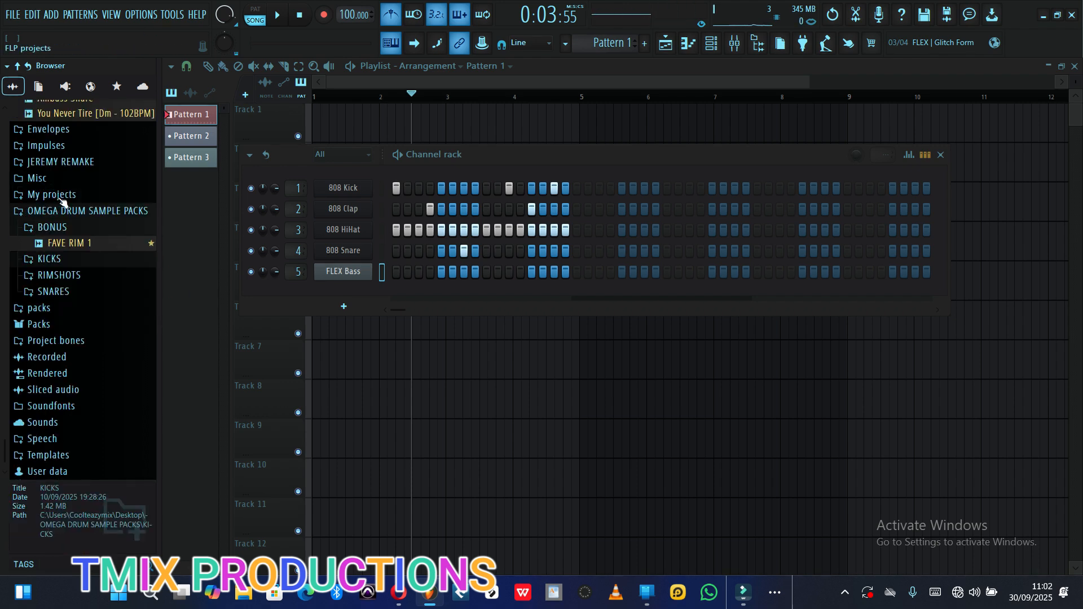
click(60, 276)
click(84, 411)
click(85, 396)
click(84, 413)
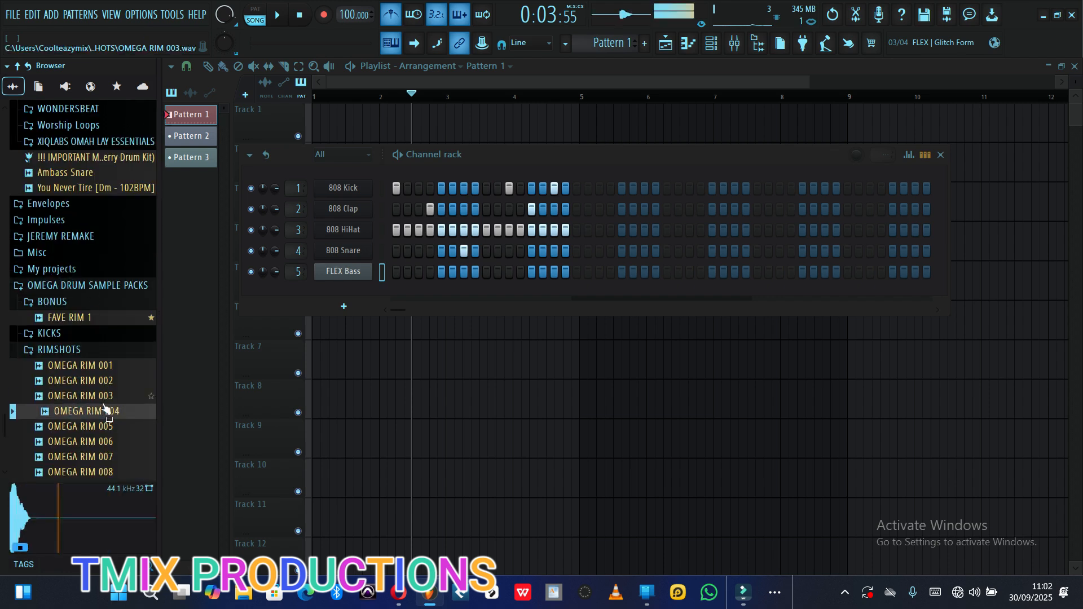
scroll(104, 405, down, 5)
click(84, 199)
click(83, 244)
click(81, 232)
click(73, 275)
click(60, 122)
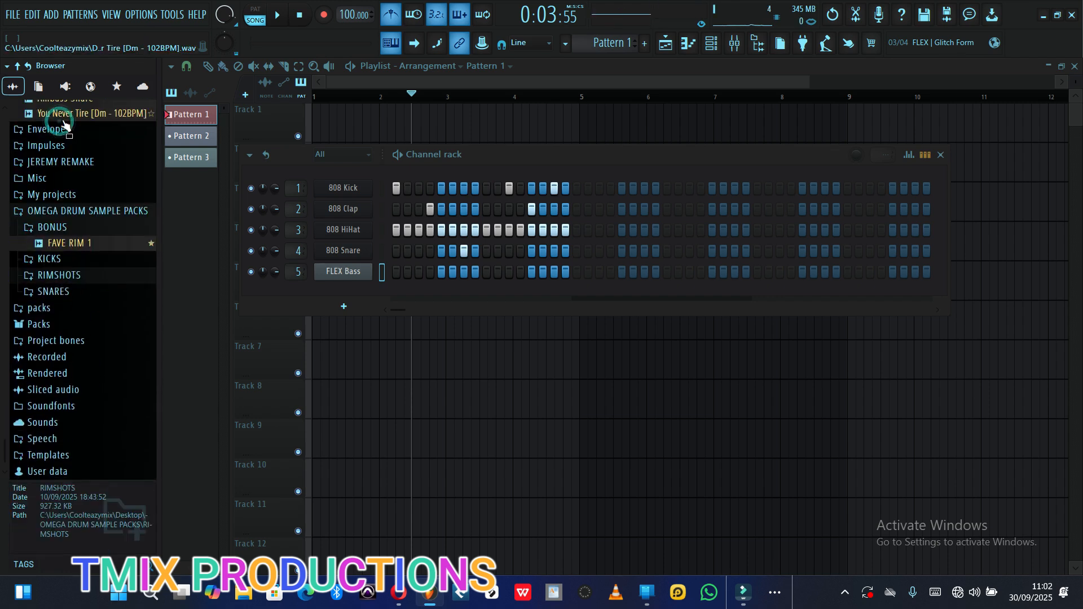
Step: Audition several snare samples from the SNARES folder of OMEGA DRUM SAMPLE PACKS, and collapse the folder
scroll(63, 130, up, 2)
click(55, 383)
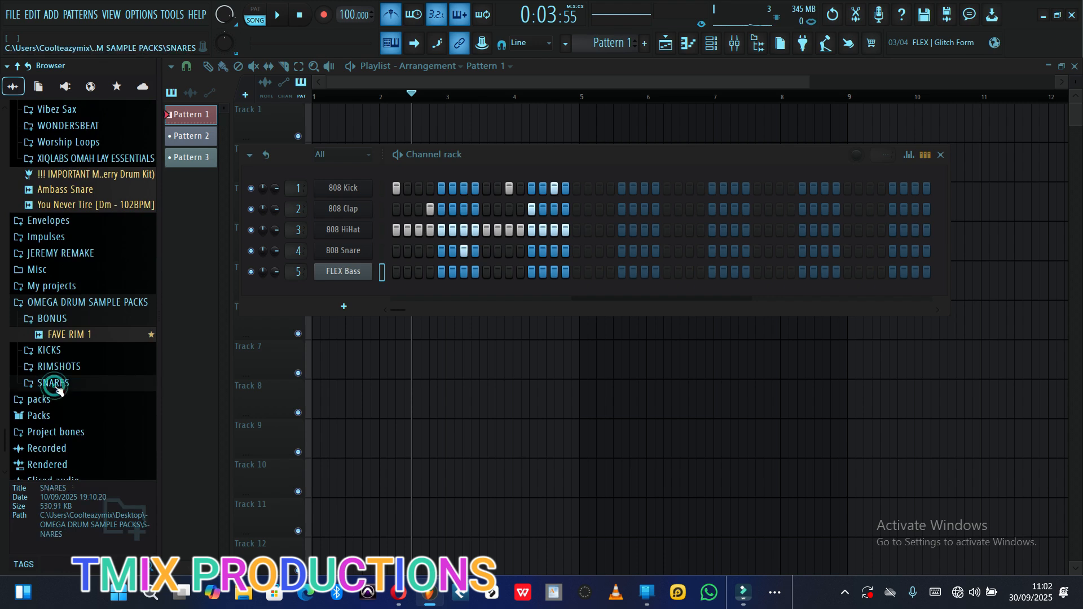
click(85, 292)
click(91, 216)
click(94, 308)
click(97, 322)
click(102, 353)
click(101, 319)
click(58, 200)
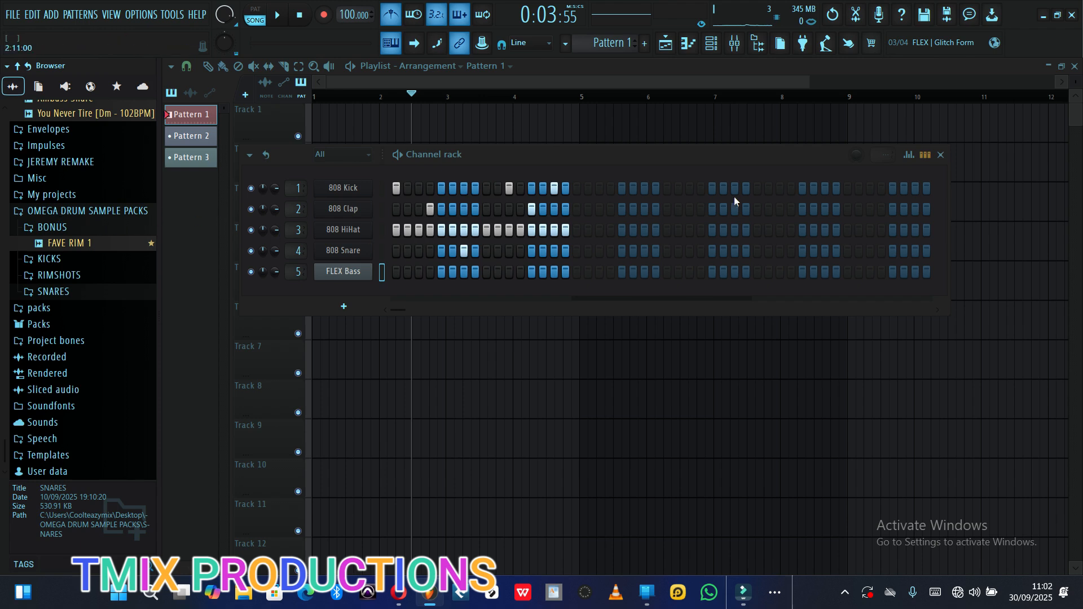
Step: Add FAVE RIM 1 from the BONUS folder as a new channel, with hits on steps 4 and 13 replacing the 808 Clap hits
drag(65, 242, 331, 303)
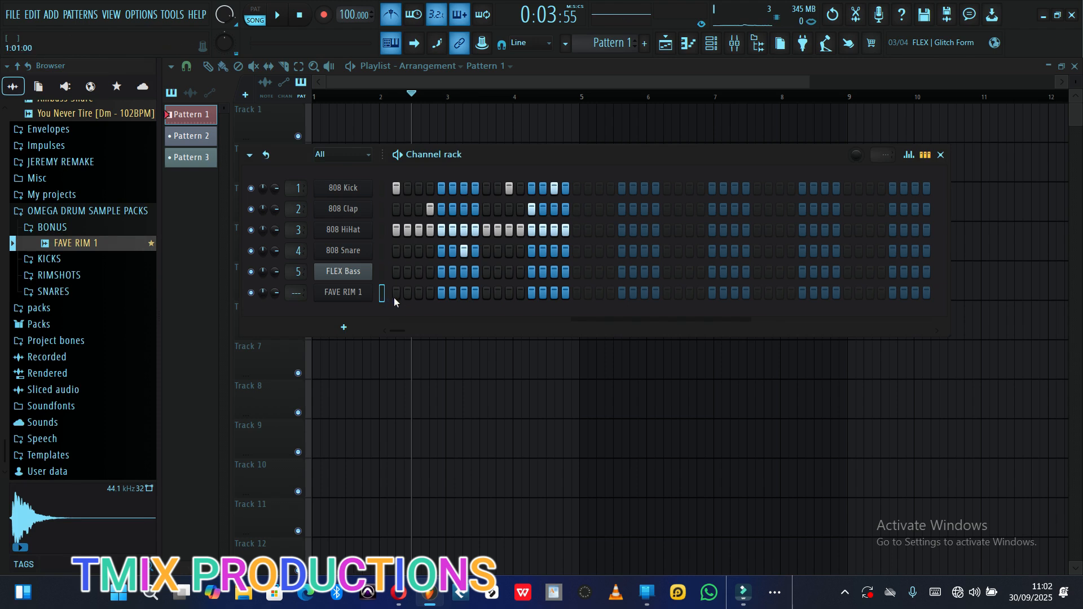
click(430, 292)
click(531, 292)
Step: Switch playback to pattern mode, and play and pause Pattern 1 to hear the rimshot
click(255, 12)
click(277, 15)
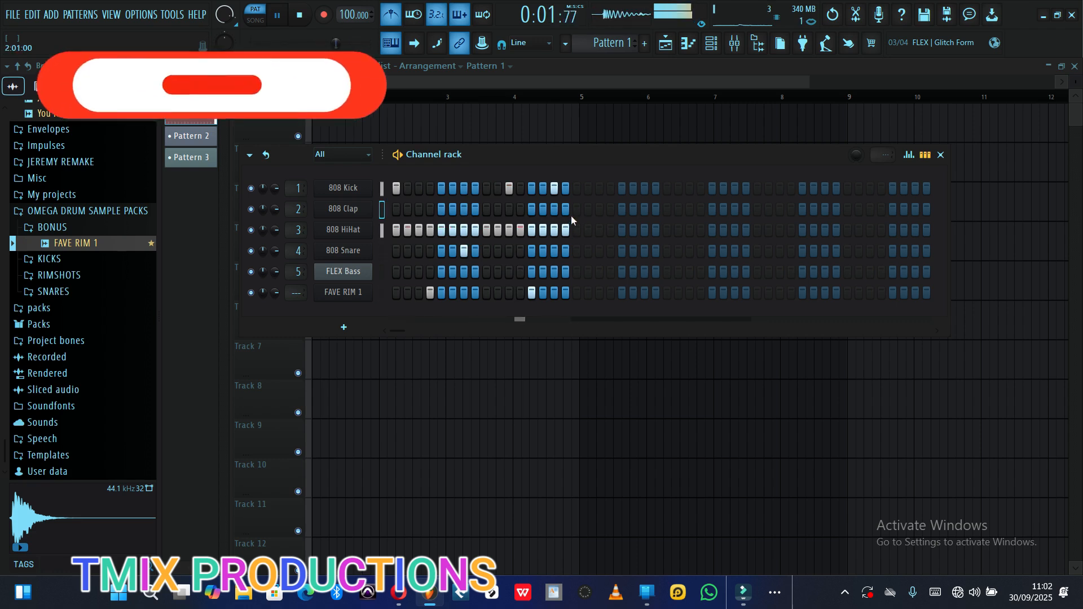
click(282, 17)
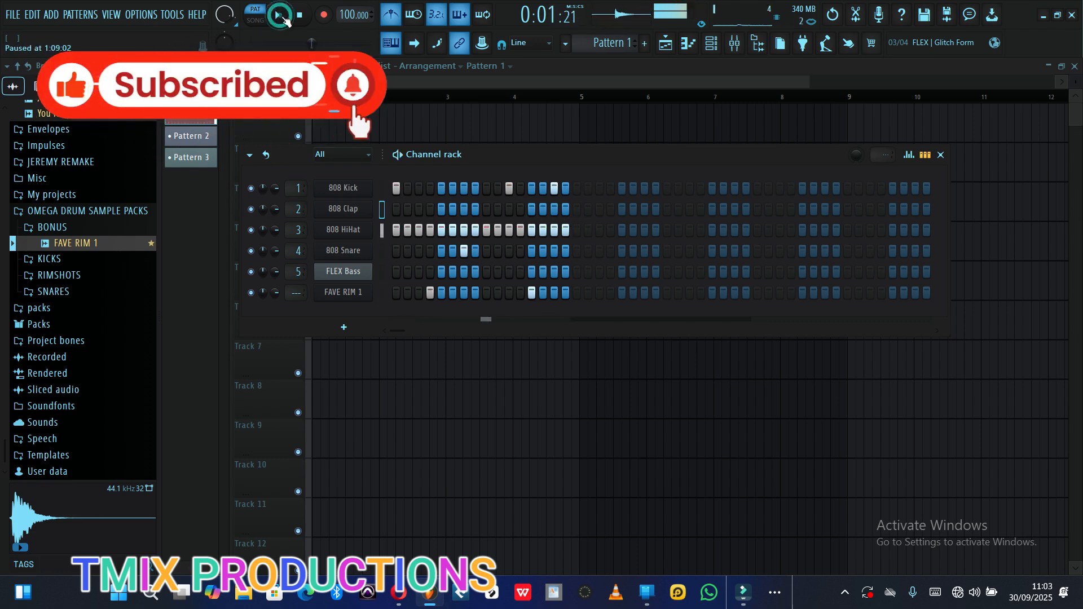
Step: Audition samples in the KICKS folder, replace the 808 Kick channel's sound with OMEGA KICK 004, and play the pattern
click(50, 259)
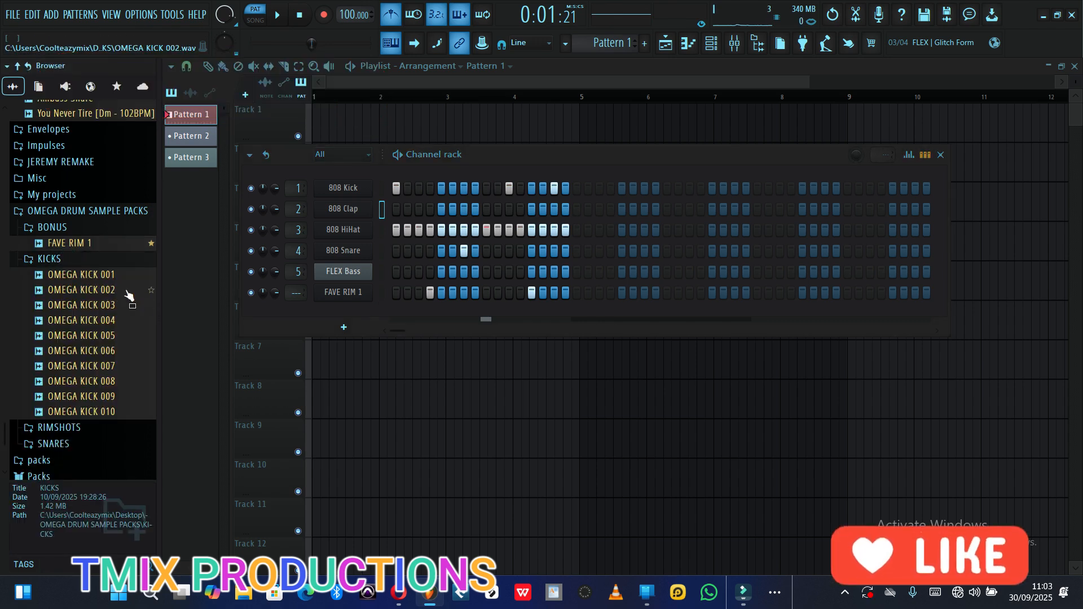
click(97, 366)
click(103, 336)
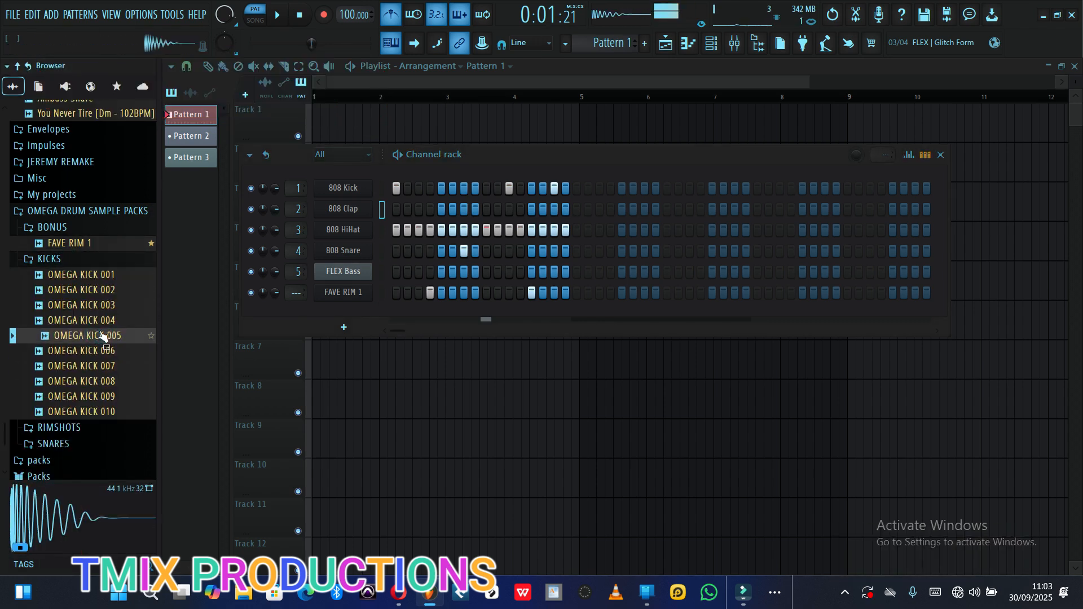
click(98, 321)
click(97, 322)
drag(96, 323, 326, 201)
click(278, 15)
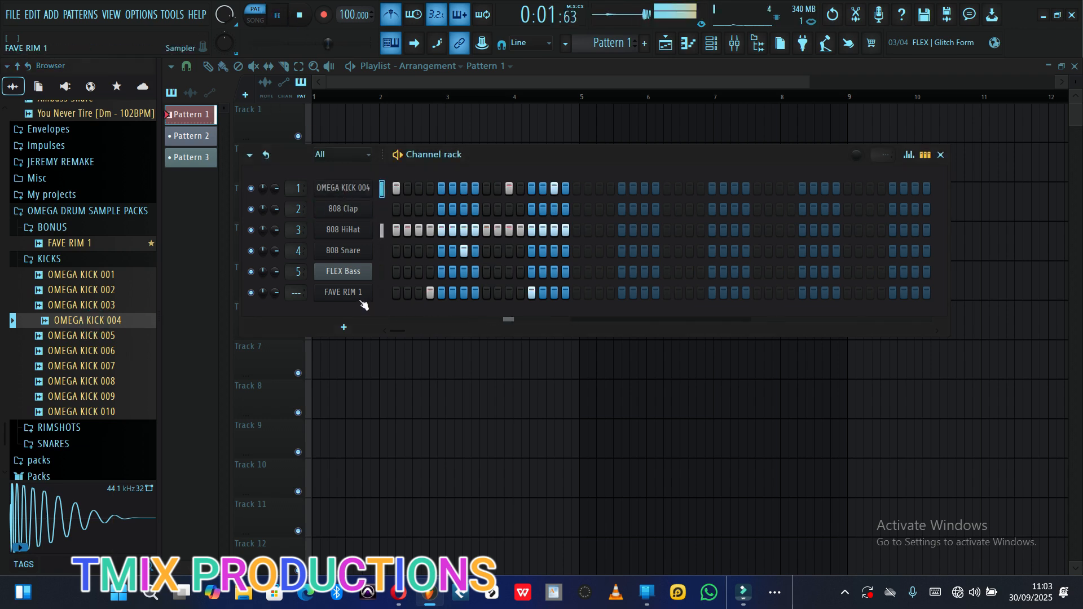
click(62, 259)
Step: Audition samples in the SNARES folder and replace the 808 Snare channel's sound with OMEGA SNARE 002
click(54, 291)
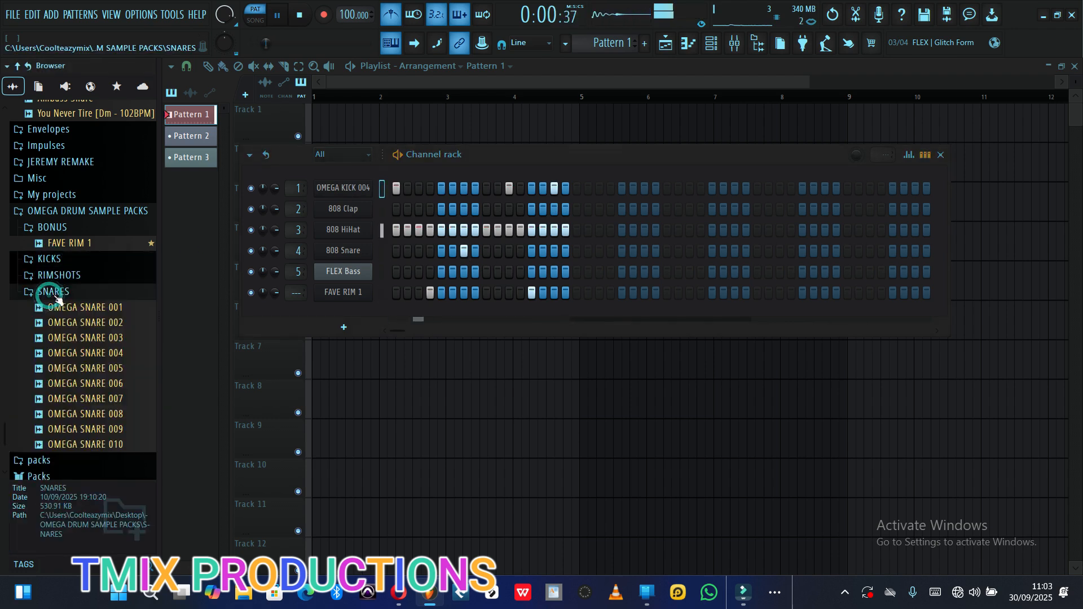
click(96, 369)
click(97, 384)
click(97, 370)
click(99, 371)
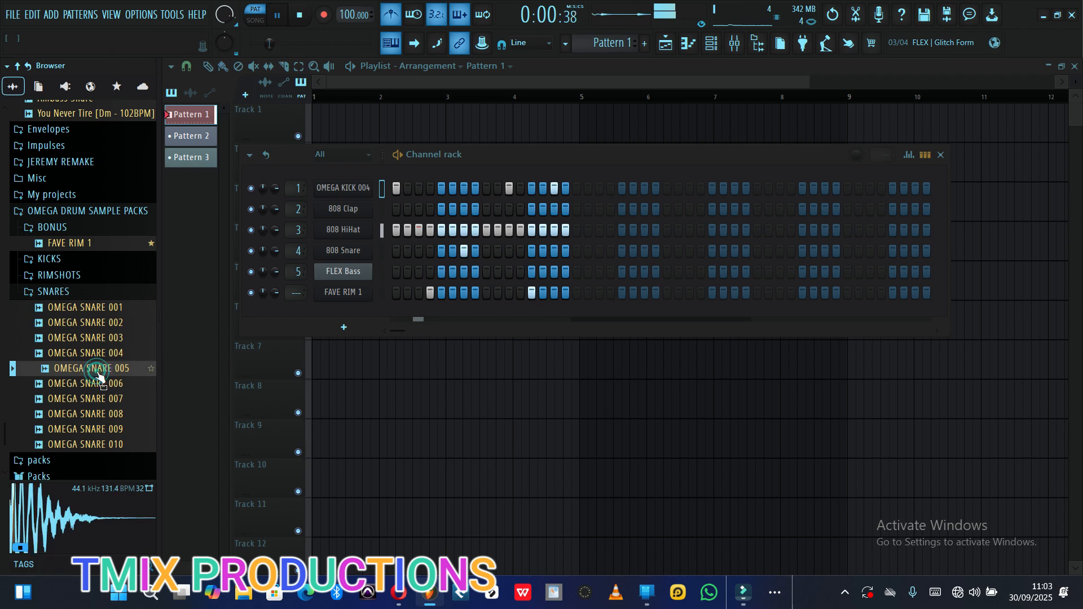
click(97, 353)
click(100, 339)
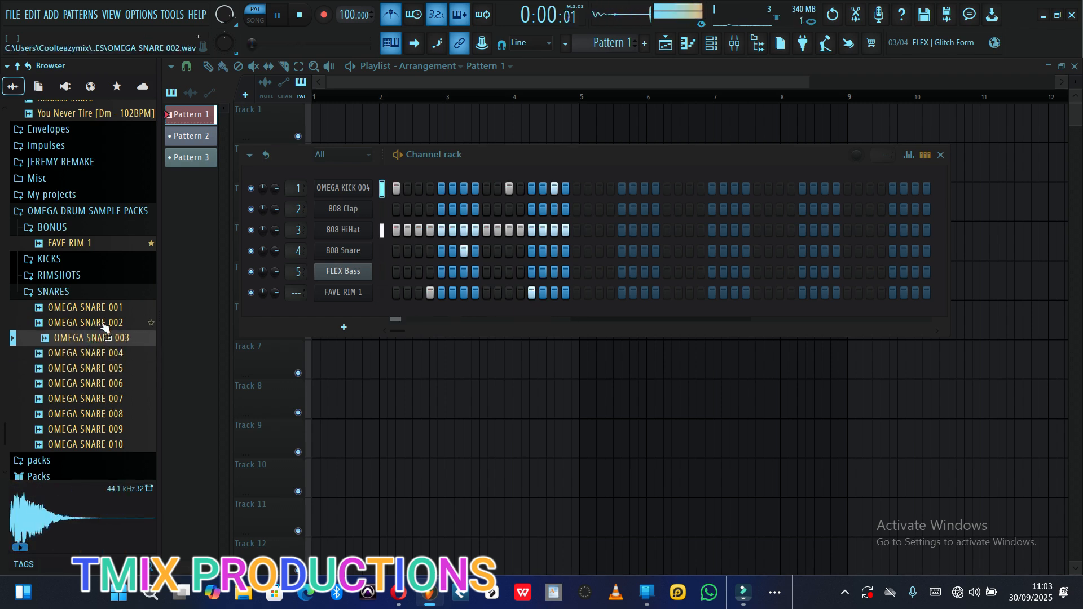
click(105, 325)
drag(104, 325, 337, 254)
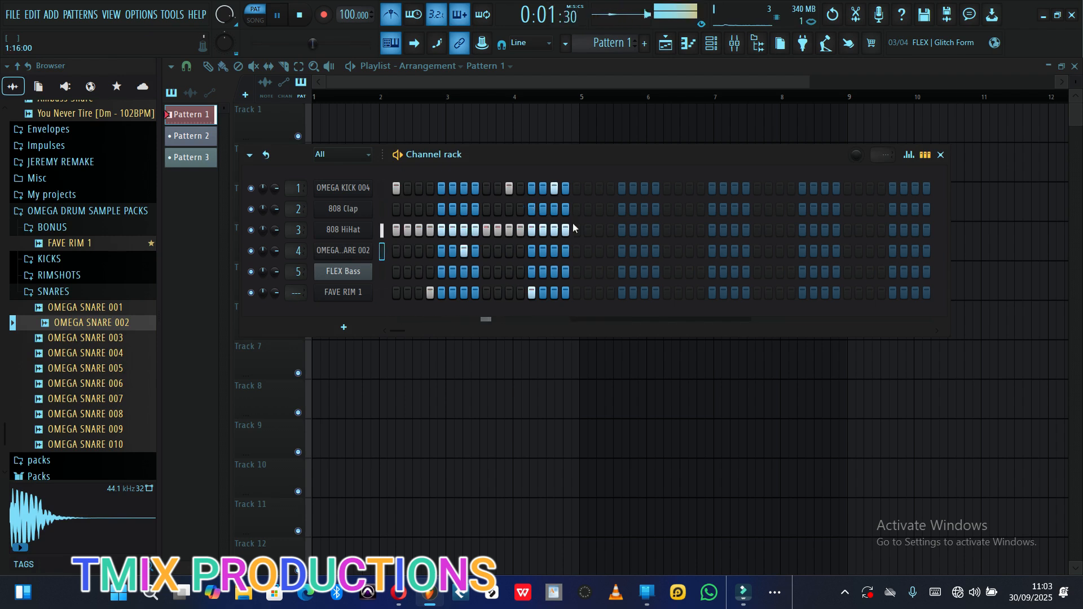
Step: Try an extra OMEGA SNARE 002 hit on step 15, and pause the pattern playback
click(556, 247)
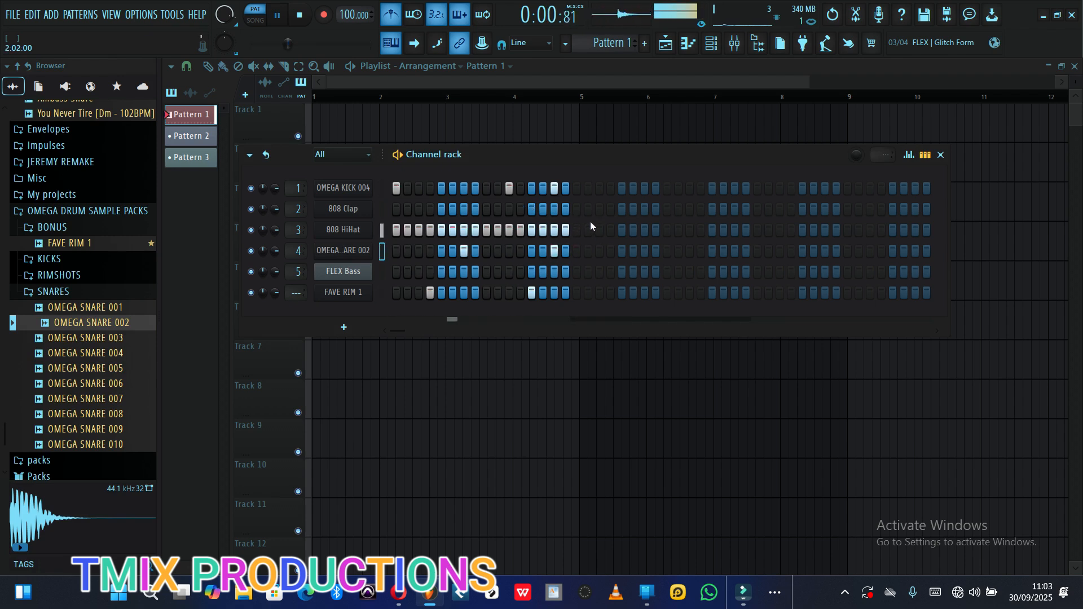
click(277, 20)
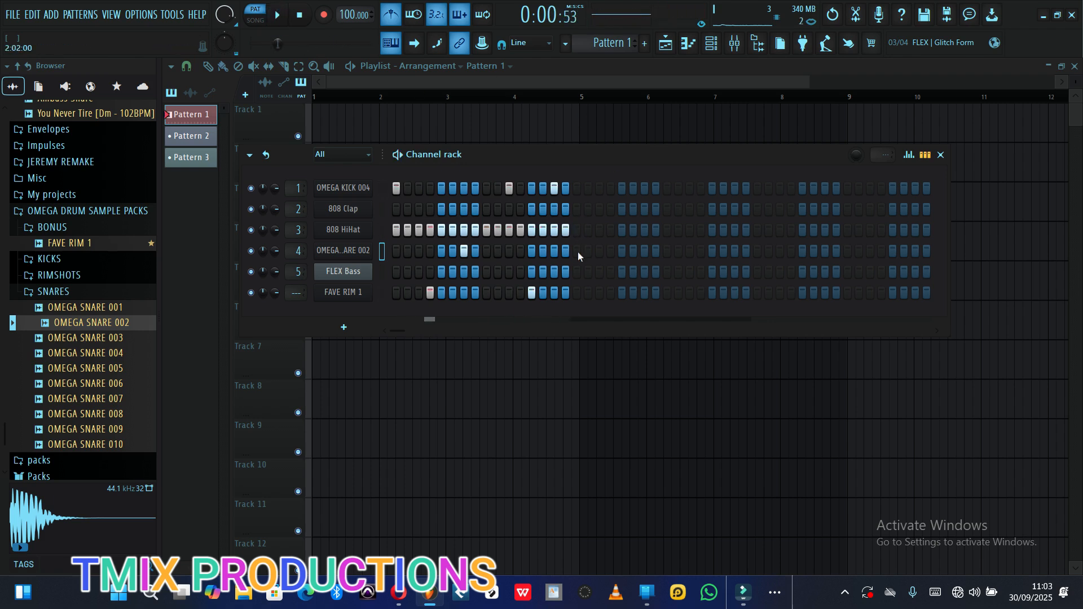
click(54, 291)
Step: Add an FL Keys channel to the rack and play several test notes on its Grand Piano sound
click(343, 328)
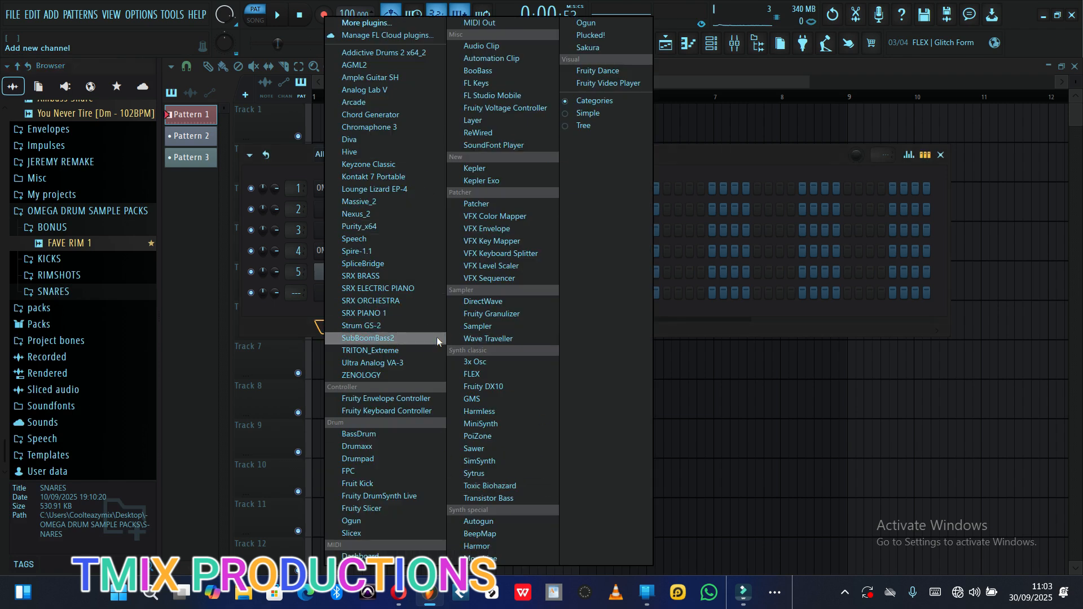
click(495, 82)
click(286, 338)
click(348, 338)
click(407, 337)
click(472, 337)
click(313, 337)
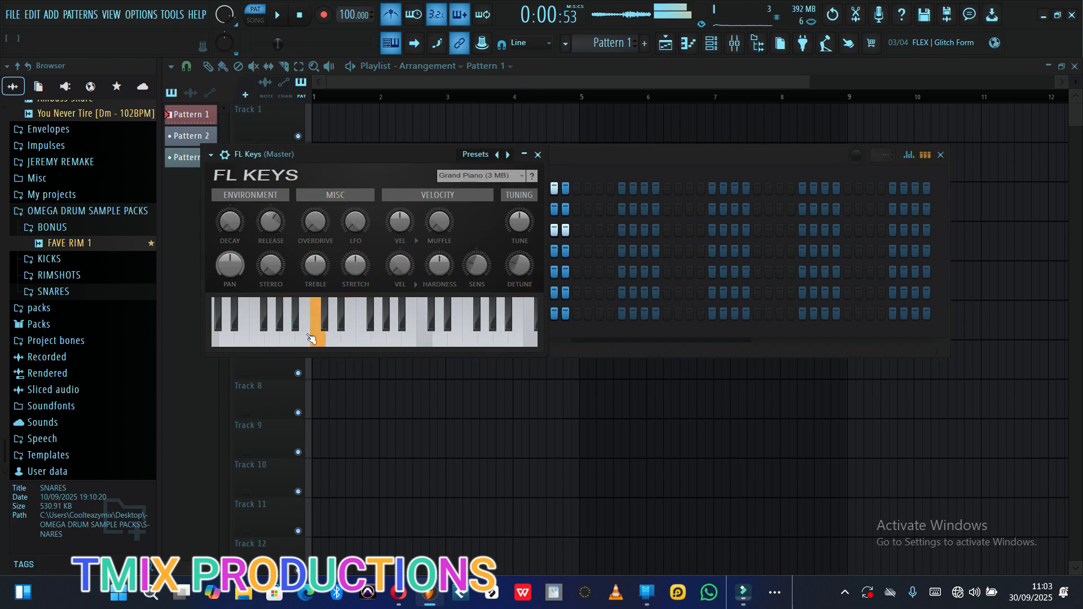
Step: Change the FL Keys sound to Rhodes (FL), play several test notes, and close the plugin
click(480, 177)
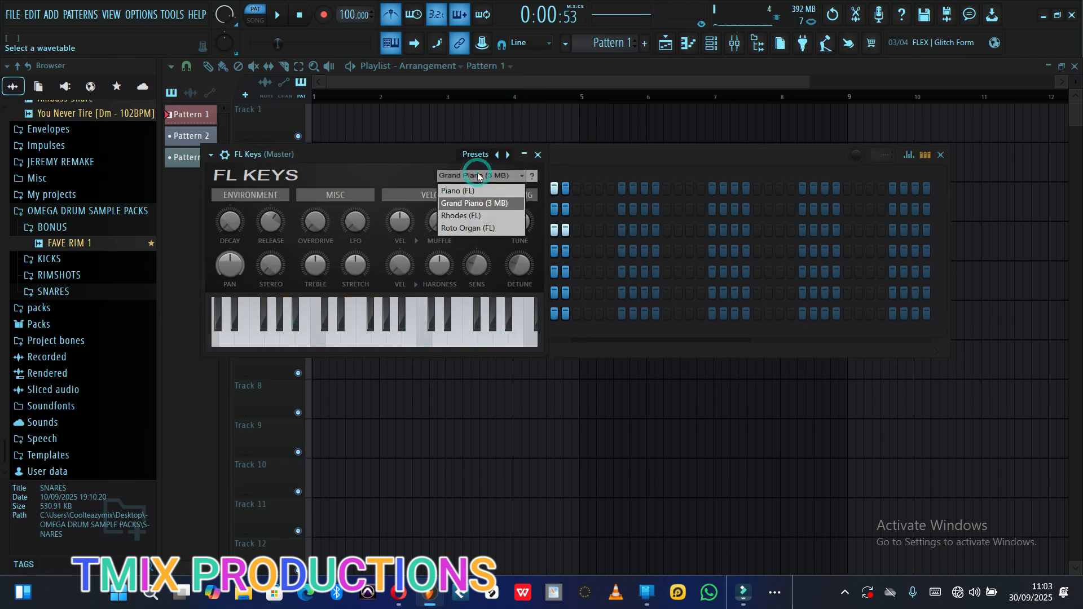
click(466, 216)
click(354, 338)
click(321, 339)
click(393, 338)
click(441, 339)
click(487, 339)
click(502, 340)
click(538, 154)
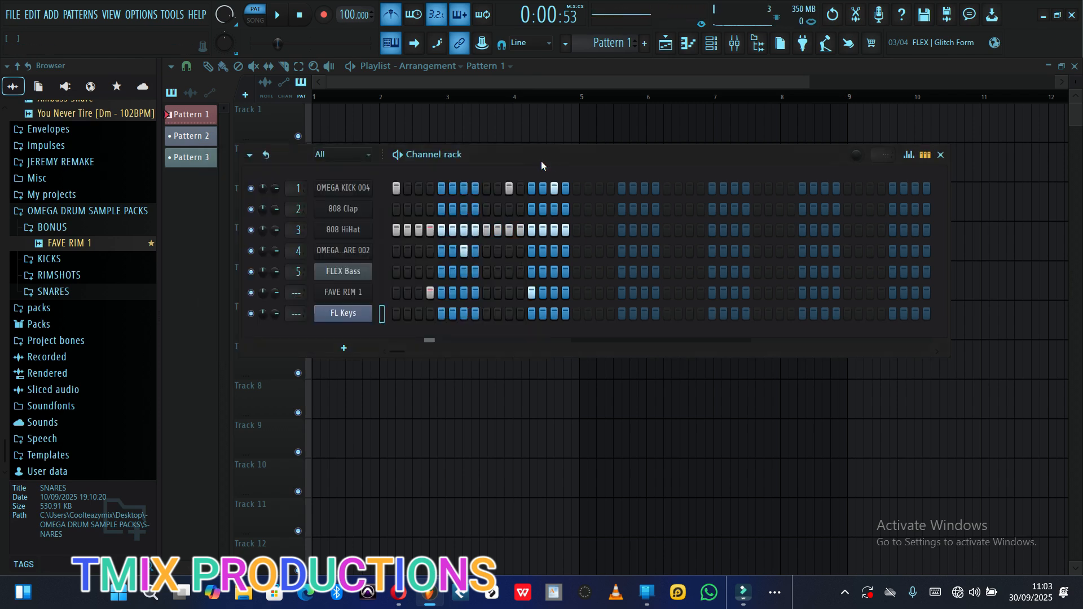
Step: Show the FL Keys channel in the piano roll and look over its note grid
right_click(359, 314)
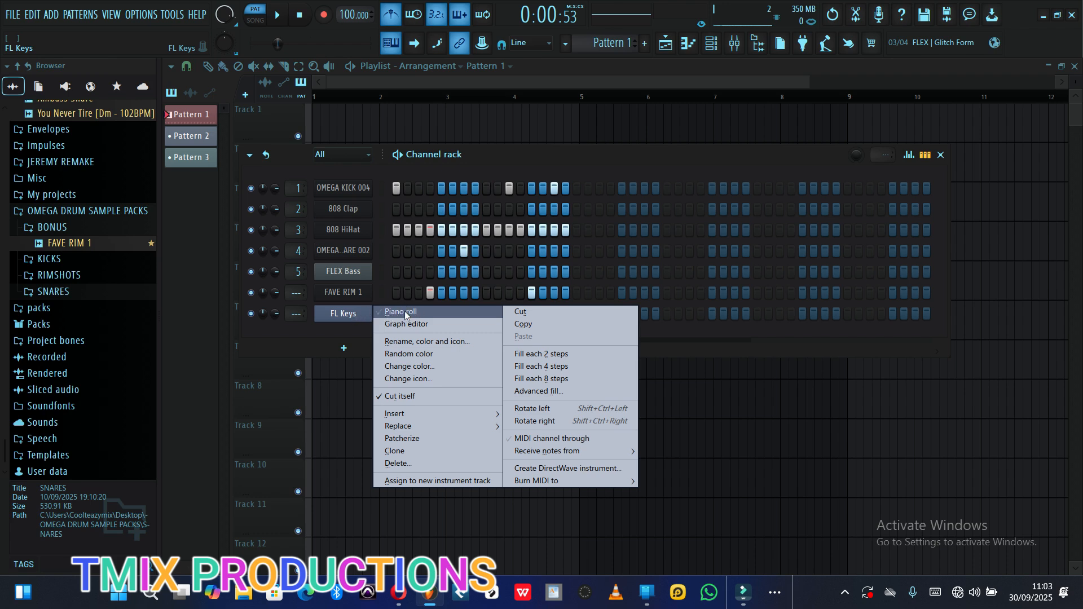
click(401, 311)
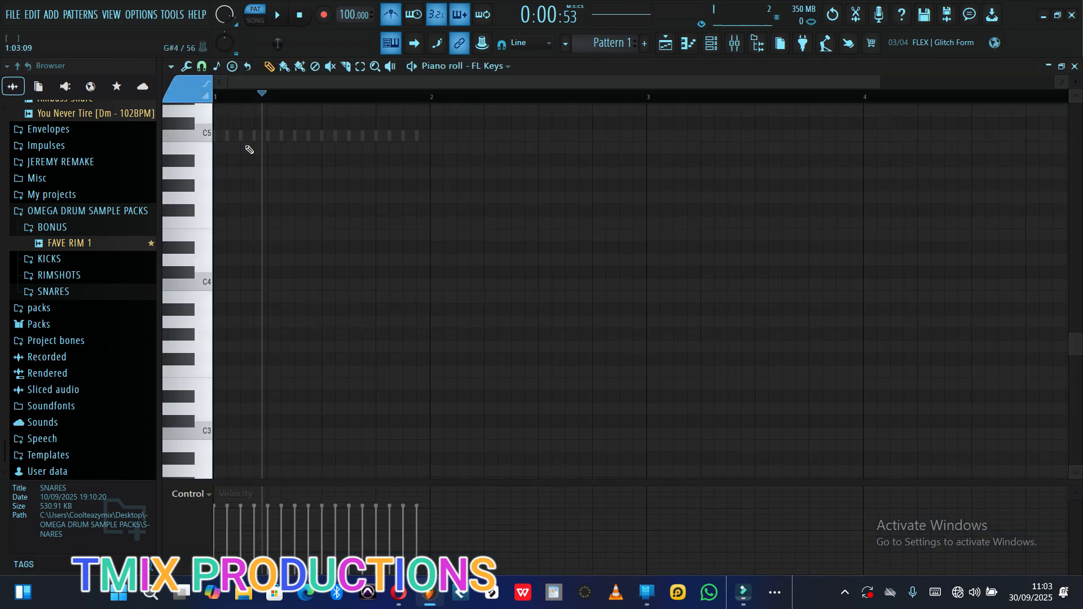
scroll(527, 271, up, 1)
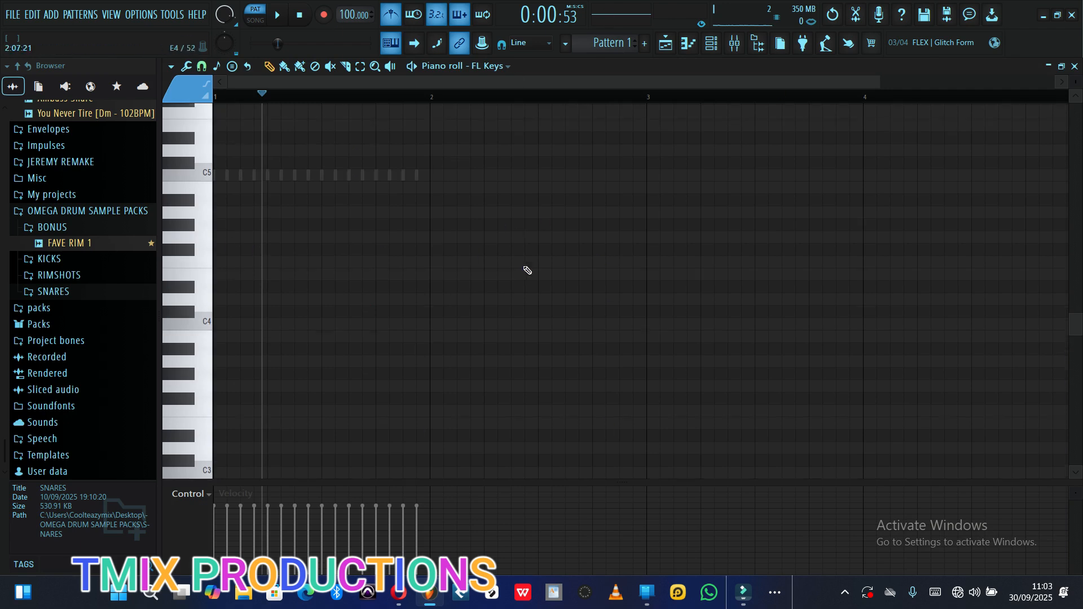
scroll(536, 270, up, 2)
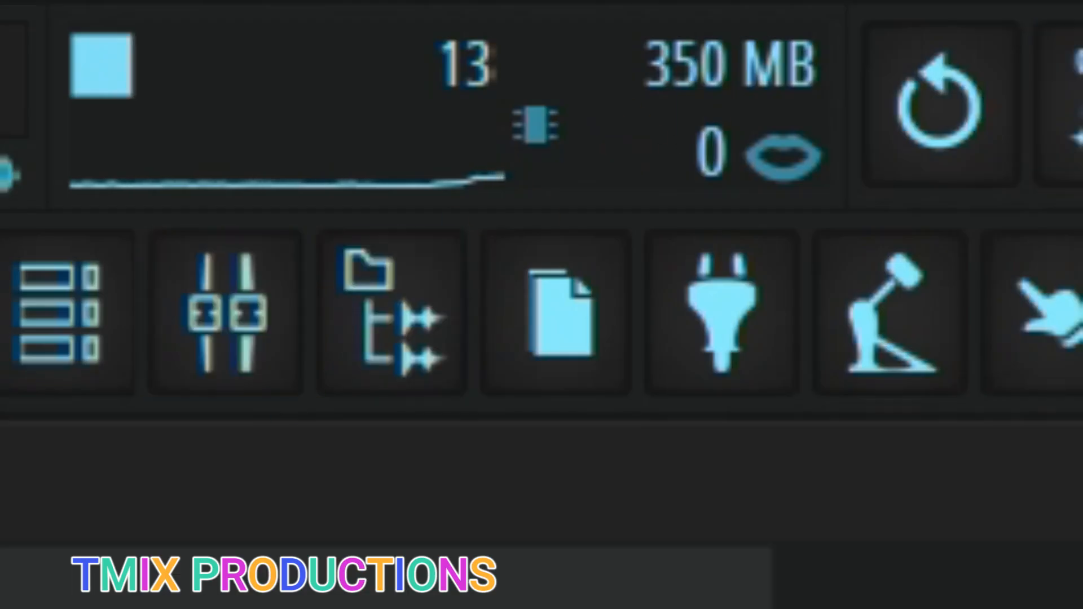
Step: Bring up the mixer over the playlist, examine its insert tracks and effect slots, and close it
click(254, 325)
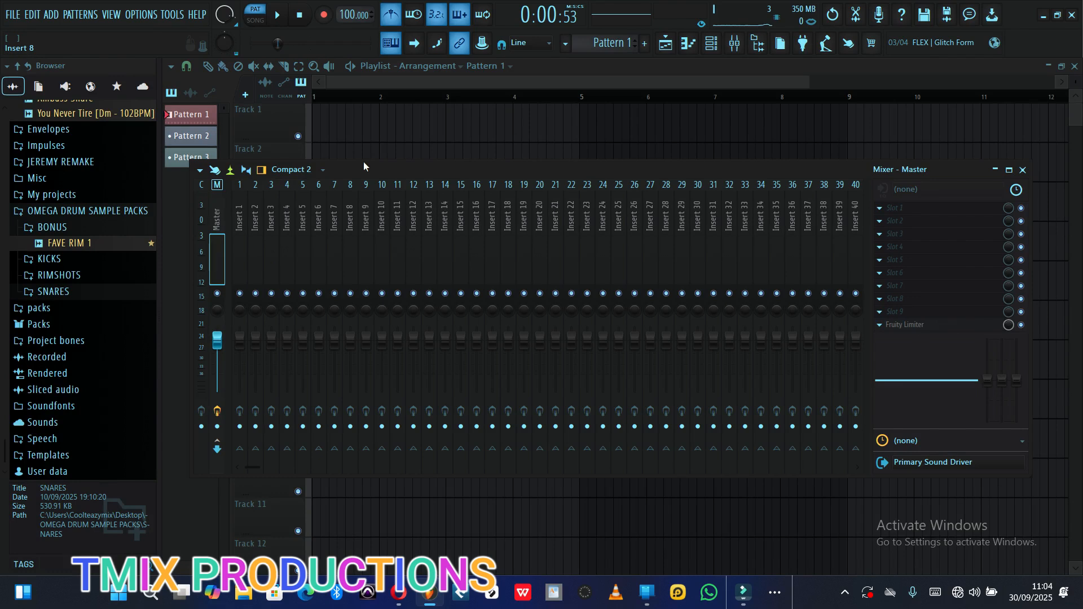
mouse_move(380, 161)
mouse_down()
mouse_move(372, 143)
mouse_move(365, 159)
mouse_up()
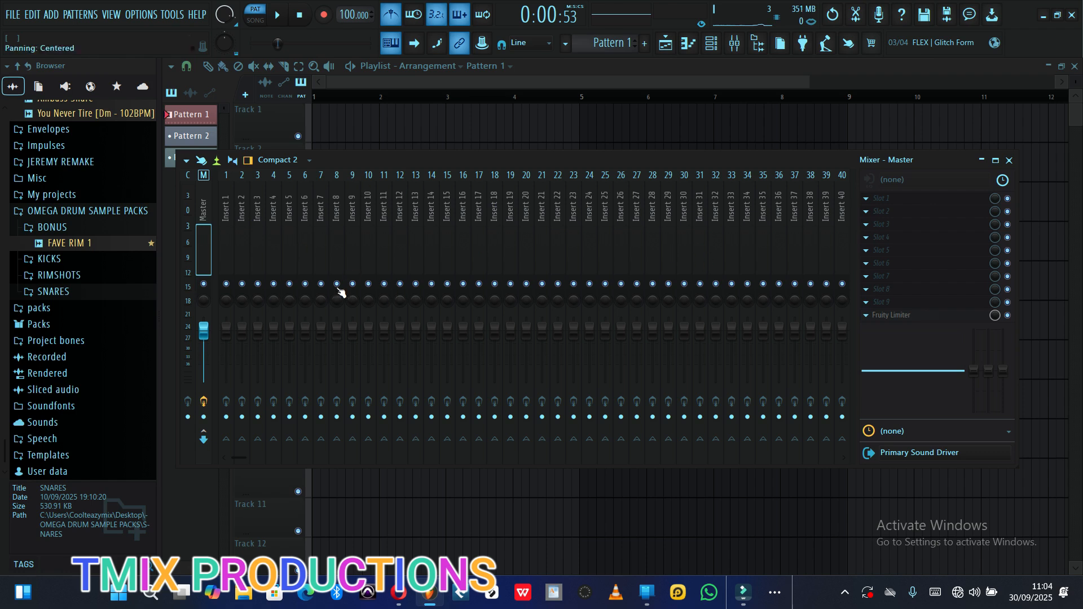
click(1009, 161)
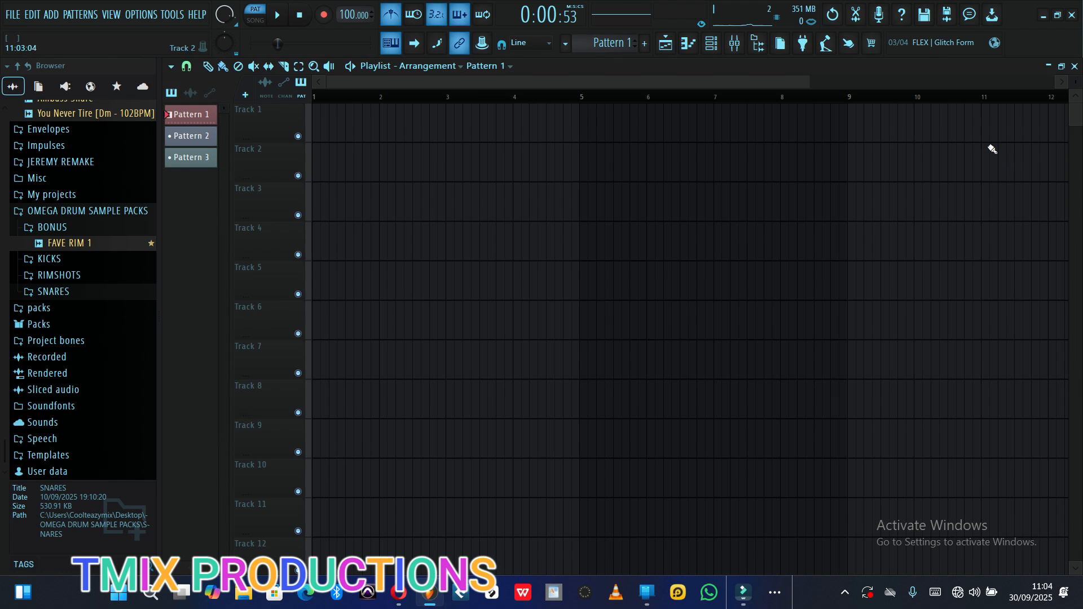
Step: Hide the browser and show it again, and look through its folder list up to Current project
click(759, 45)
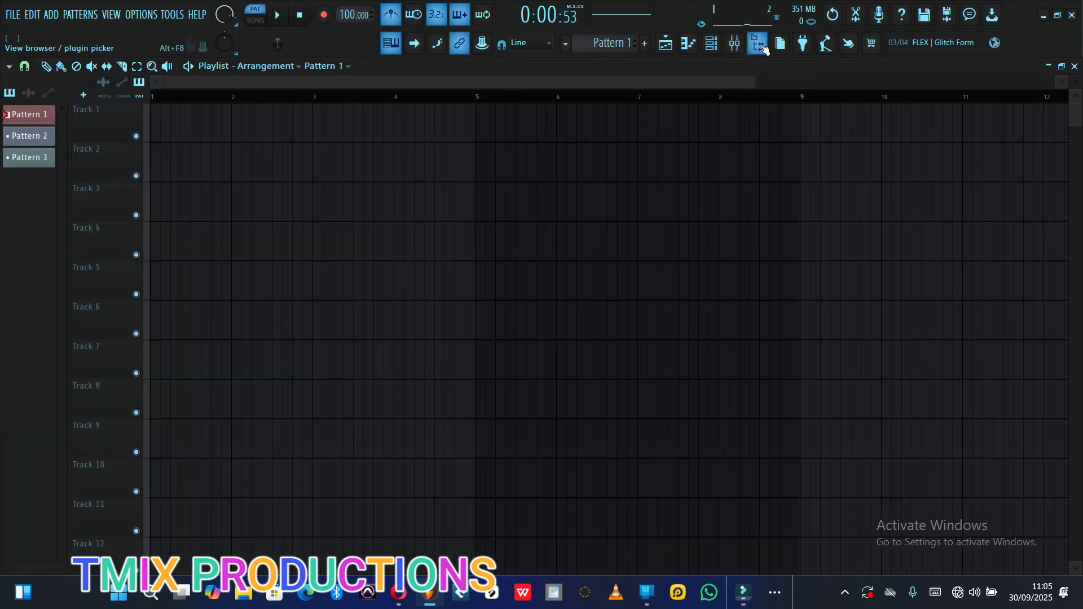
click(759, 45)
scroll(79, 200, up, 10)
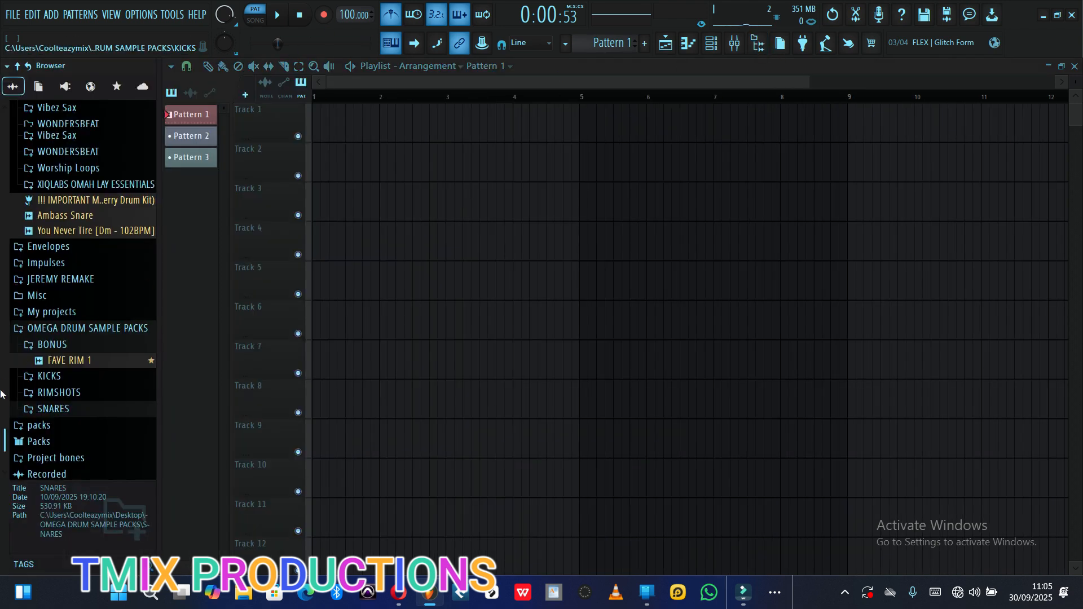
scroll(79, 200, up, 20)
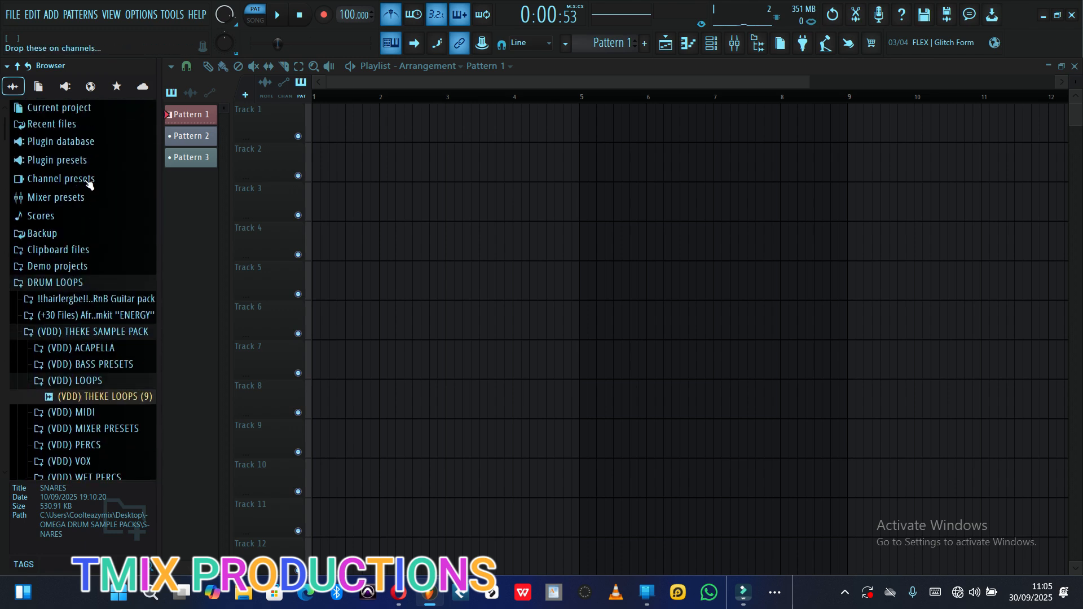
Step: Collapse the DRUM LOOPS and OMEGA DRUM SAMPLE PACKS folders in the browser and look over the shortened folder list
scroll(89, 183, down, 5)
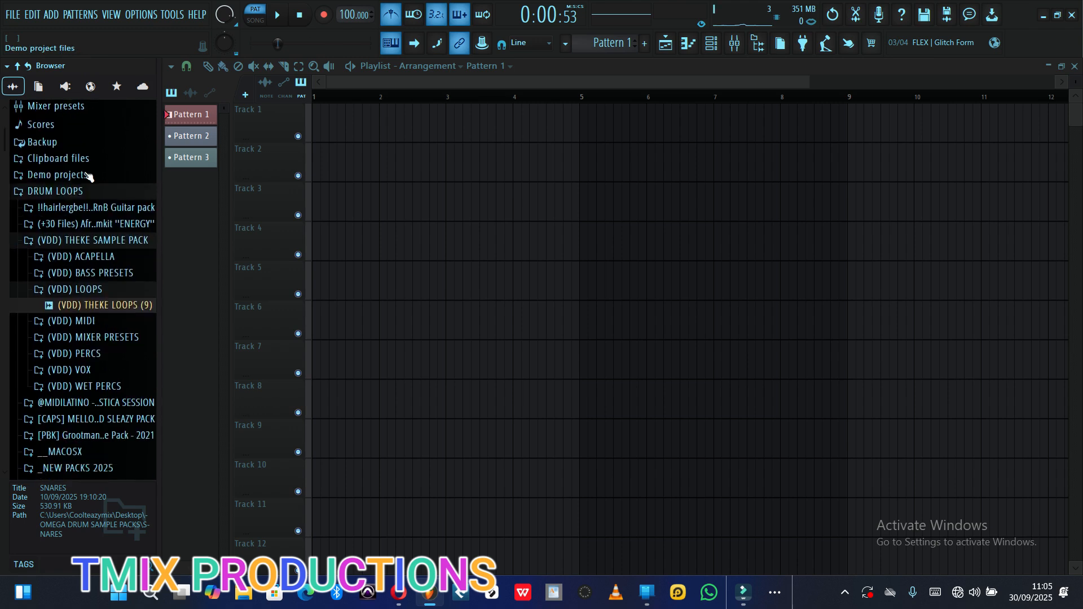
click(75, 192)
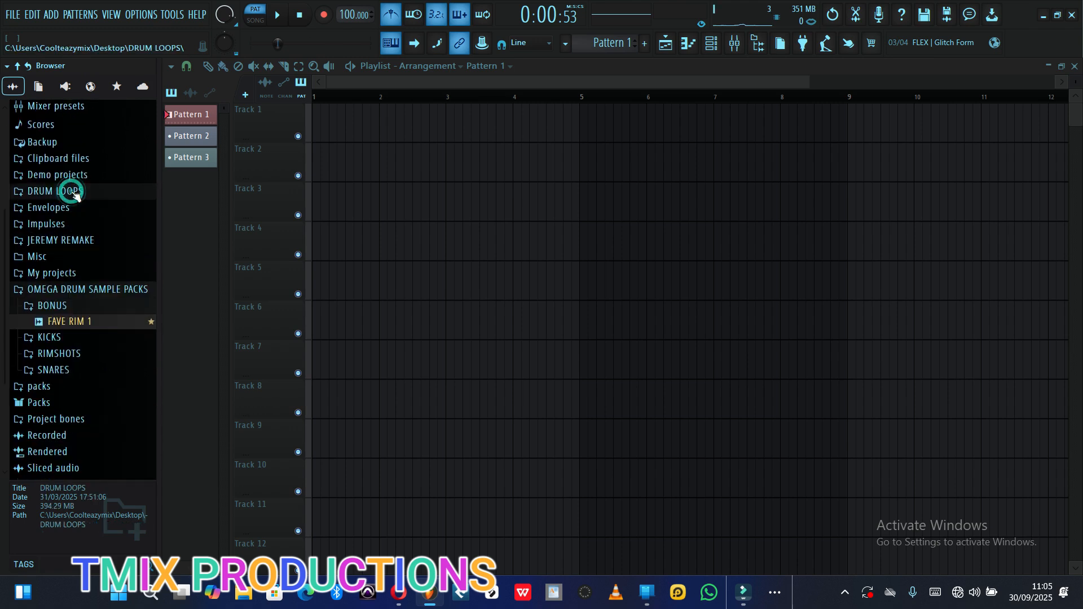
click(67, 292)
scroll(85, 243, up, 5)
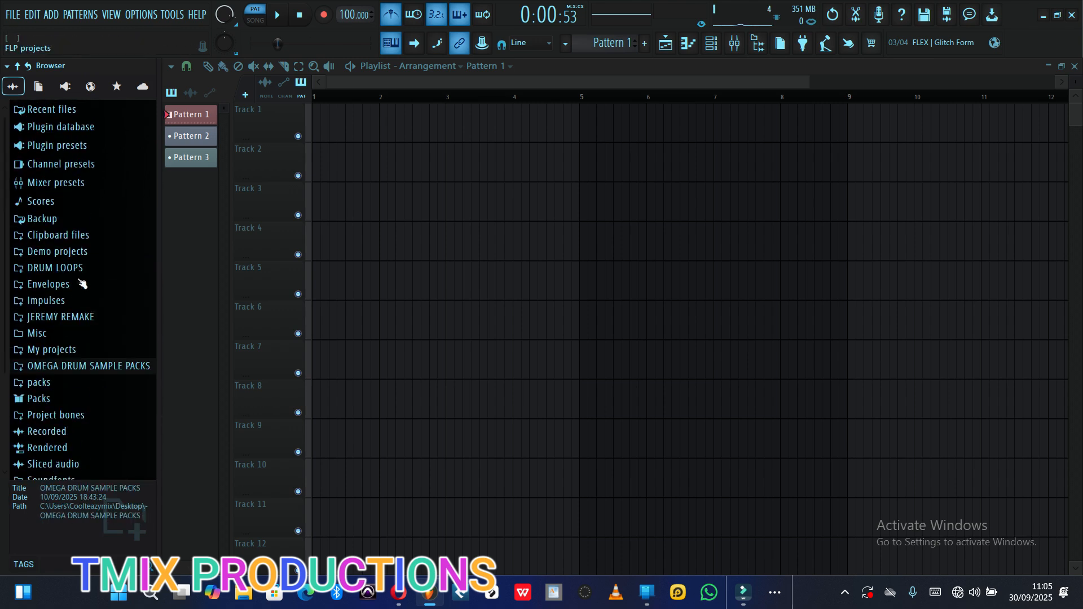
scroll(88, 238, down, 4)
scroll(89, 238, down, 2)
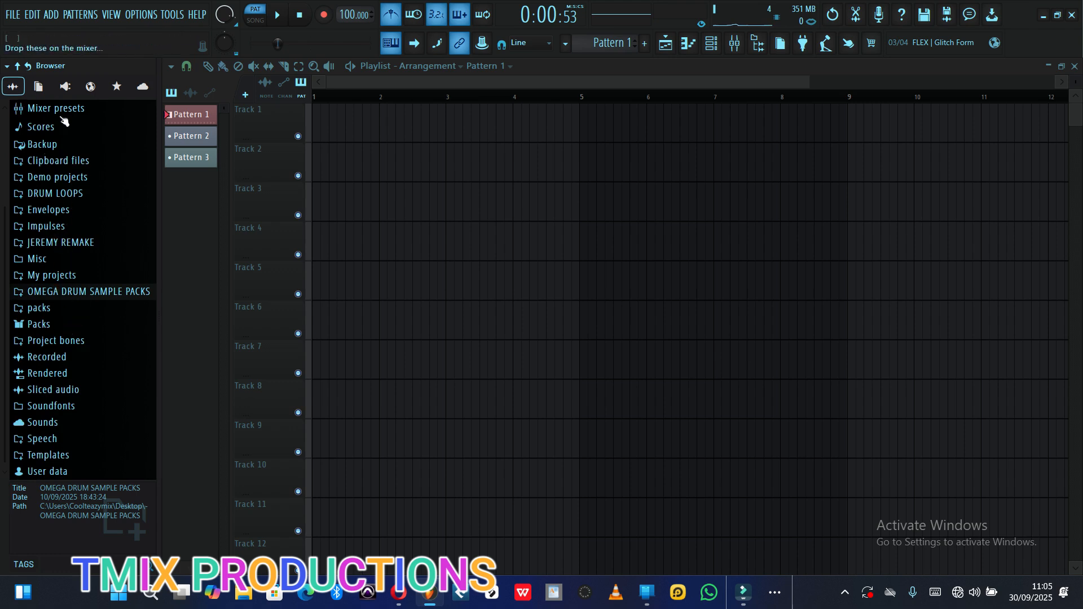
Step: Expand the DRUM LOOPS folder in the browser and look through its subfolders and sample files
click(66, 195)
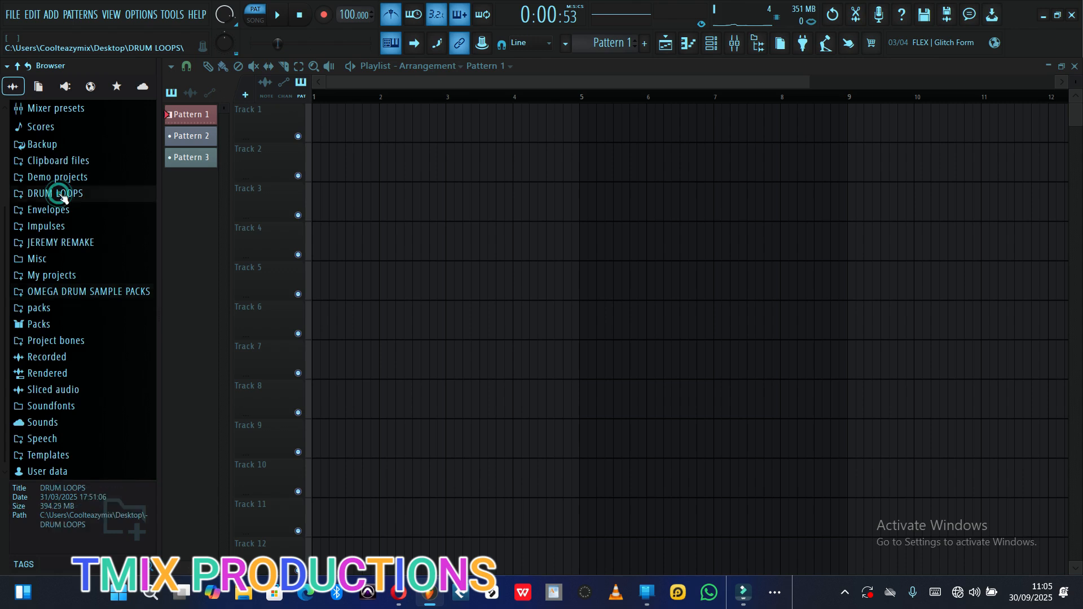
scroll(104, 311, down, 5)
scroll(99, 327, down, 15)
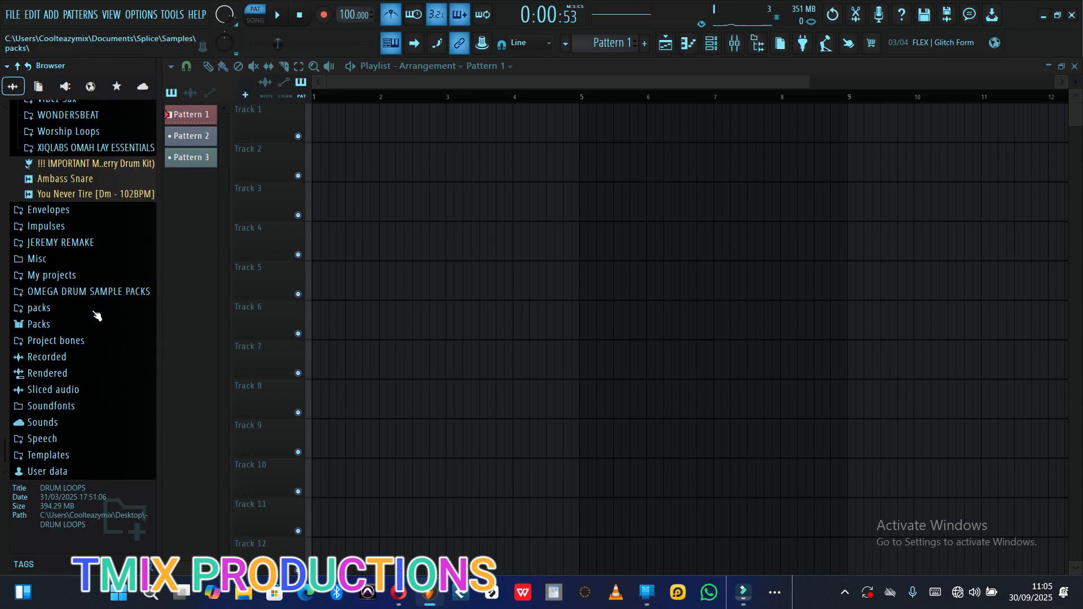
scroll(97, 315, up, 15)
scroll(61, 295, down, 15)
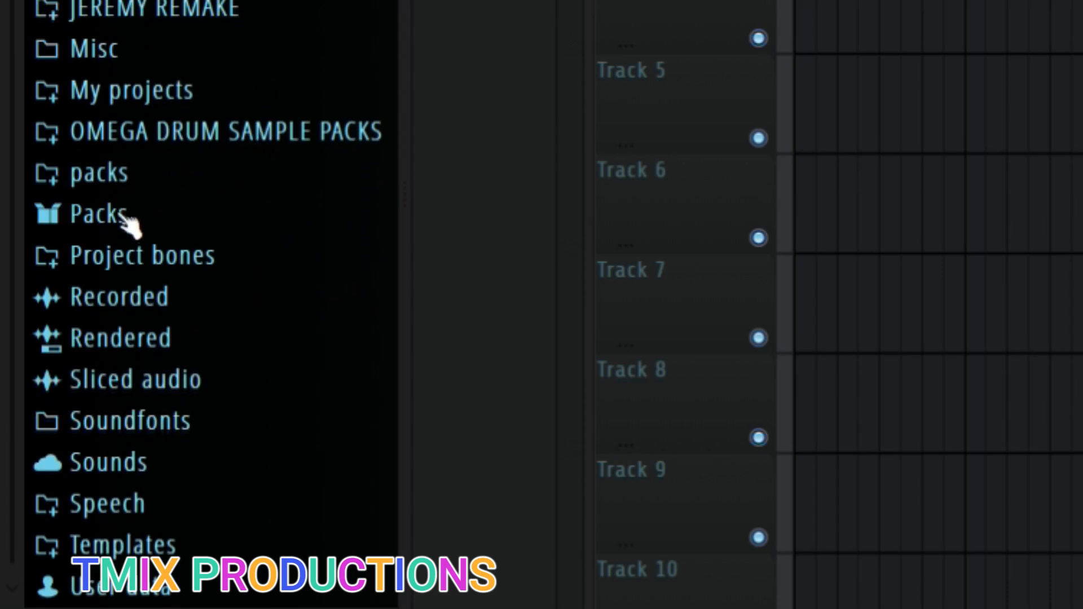
Step: Expand the built-in Packs folder, look over the categories inside its Drums subfolder, and collapse Drums again
click(128, 223)
scroll(92, 237, down, 5)
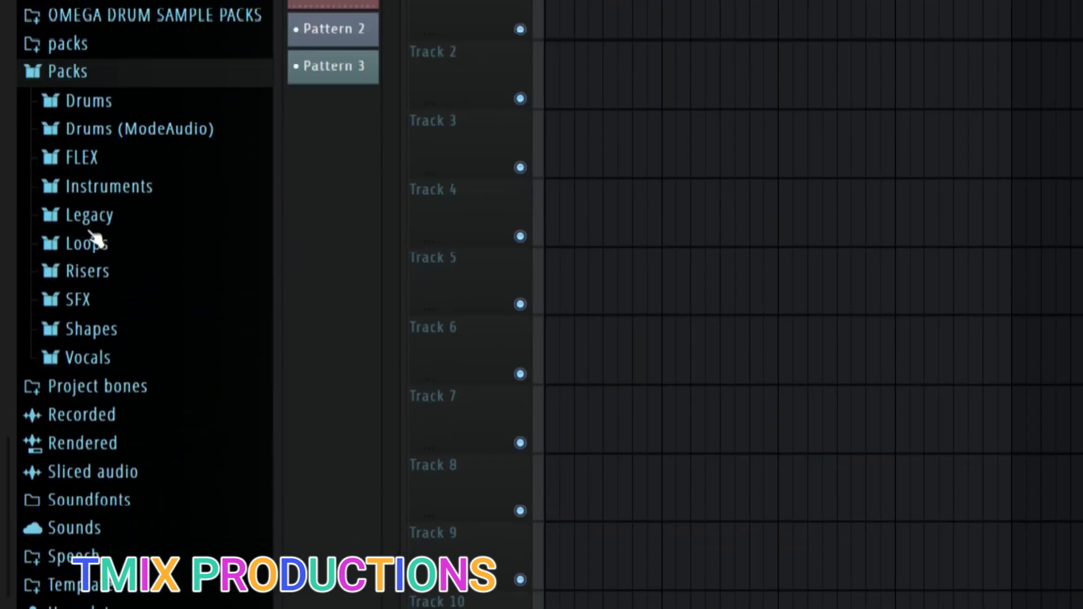
click(93, 107)
scroll(164, 77, up, 5)
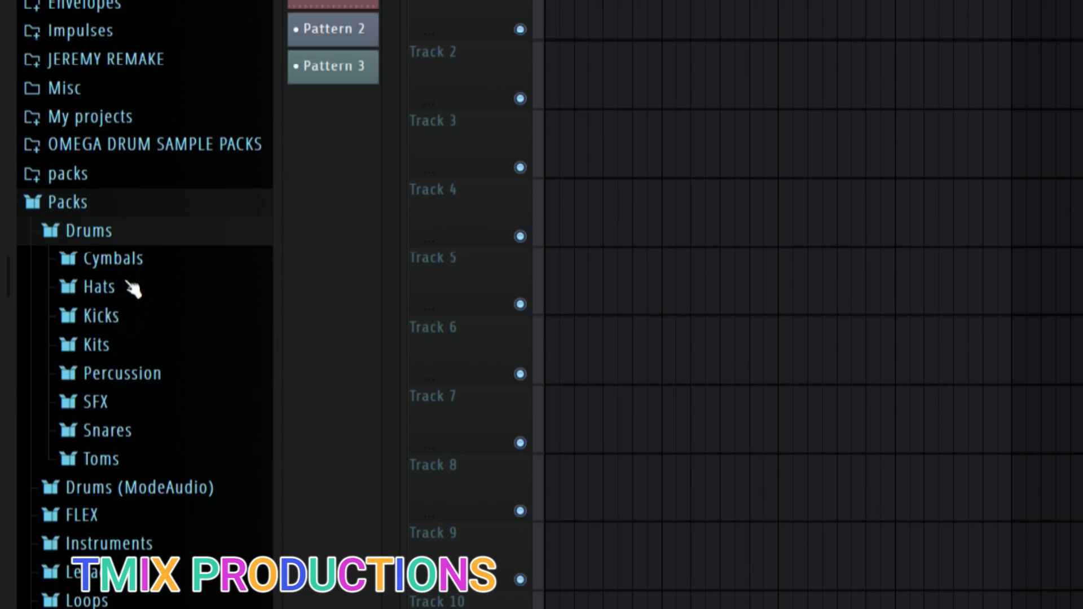
scroll(134, 289, down, 3)
click(90, 72)
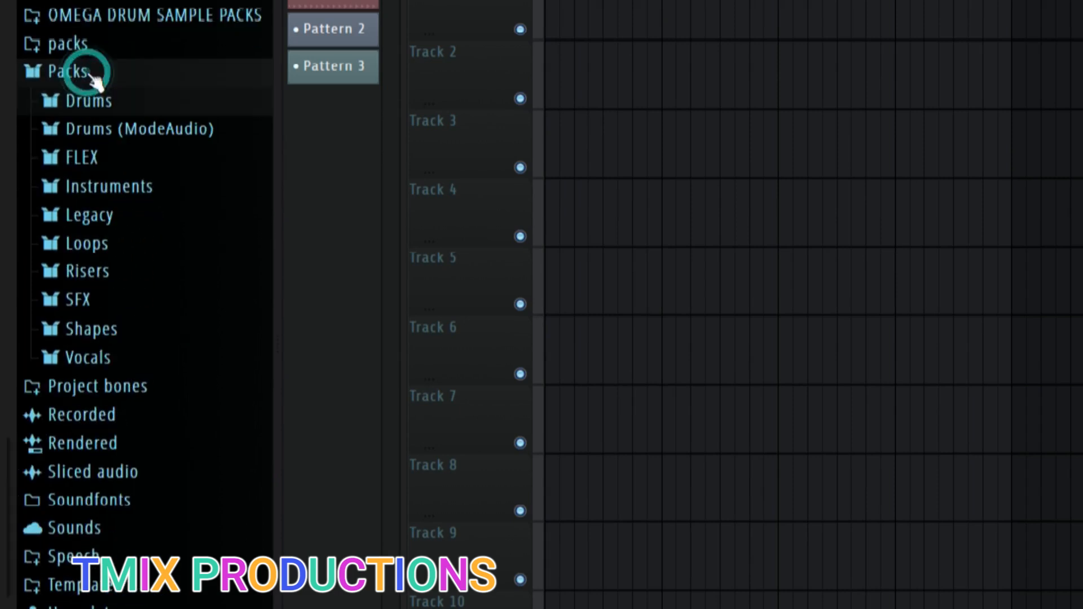
Step: Expand the Loops folder in Packs, preview DL Broken and DL Glitch, and collapse Loops and Packs
click(108, 242)
scroll(104, 261, up, 3)
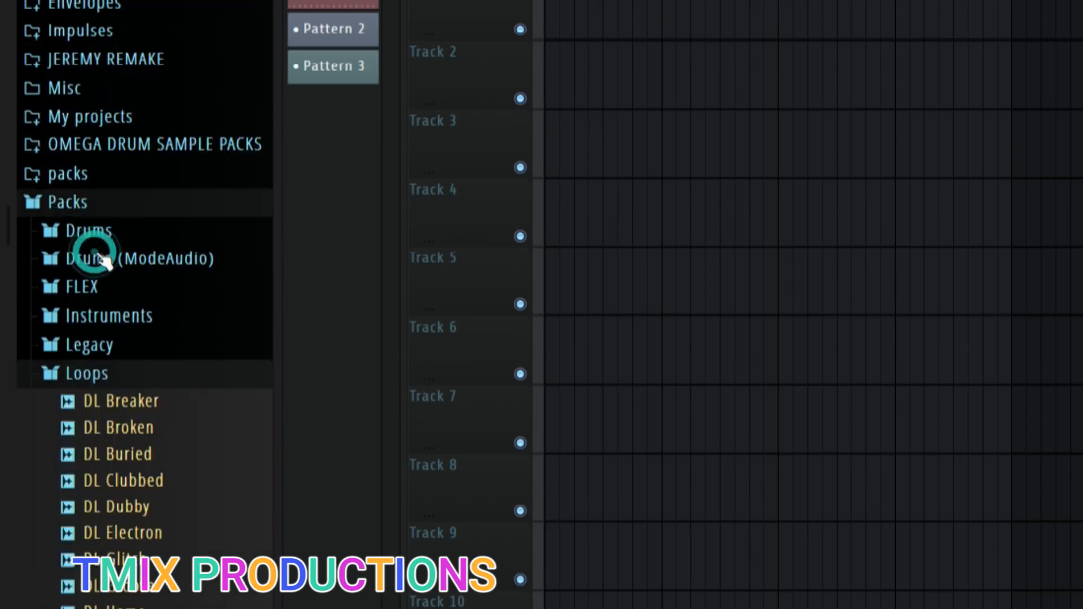
scroll(139, 316, down, 3)
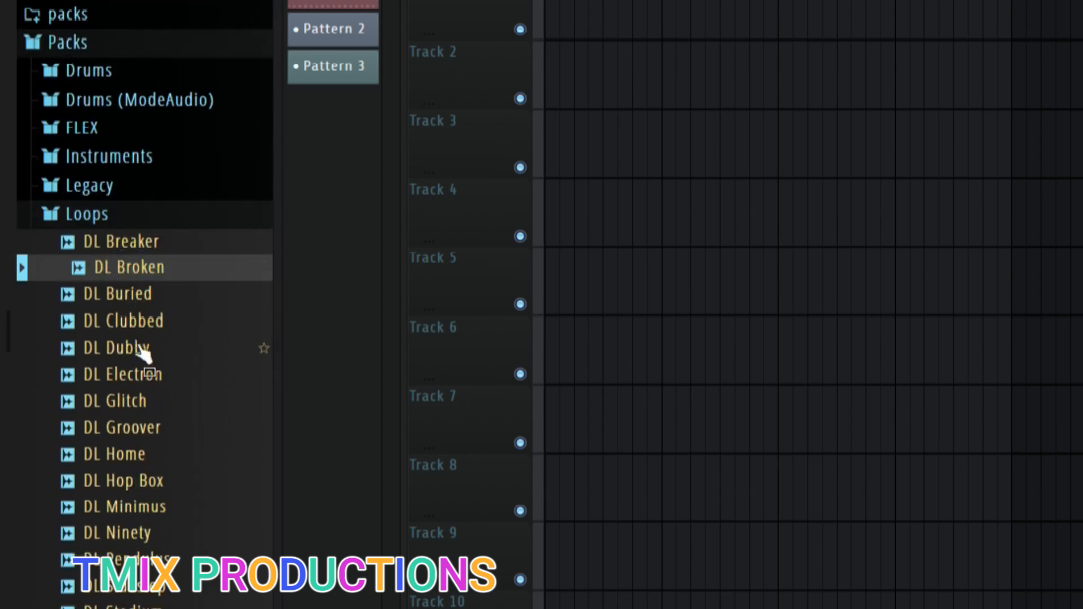
click(145, 401)
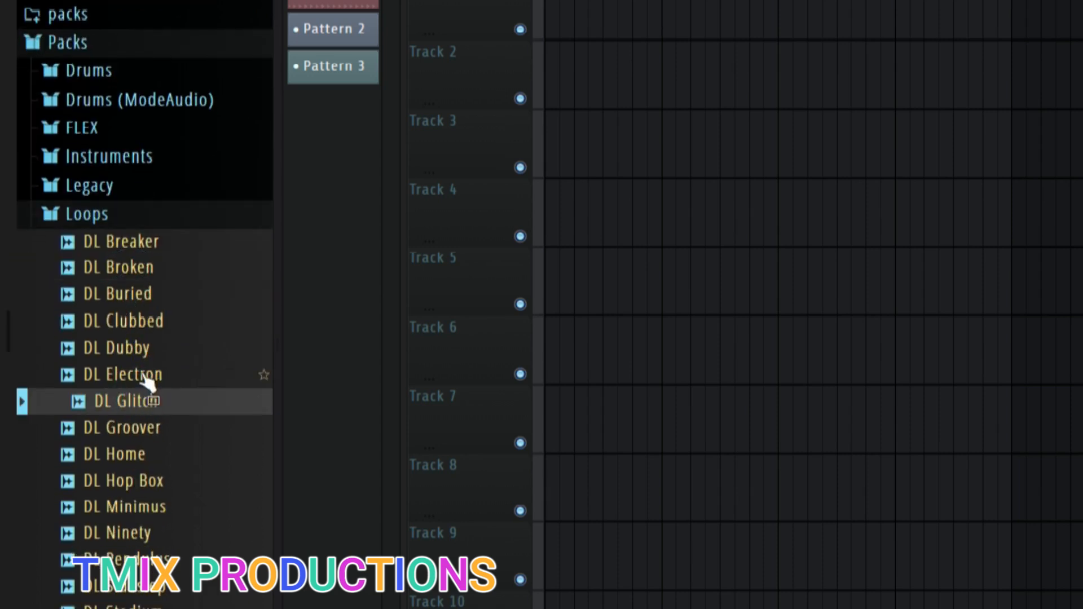
click(88, 216)
click(68, 70)
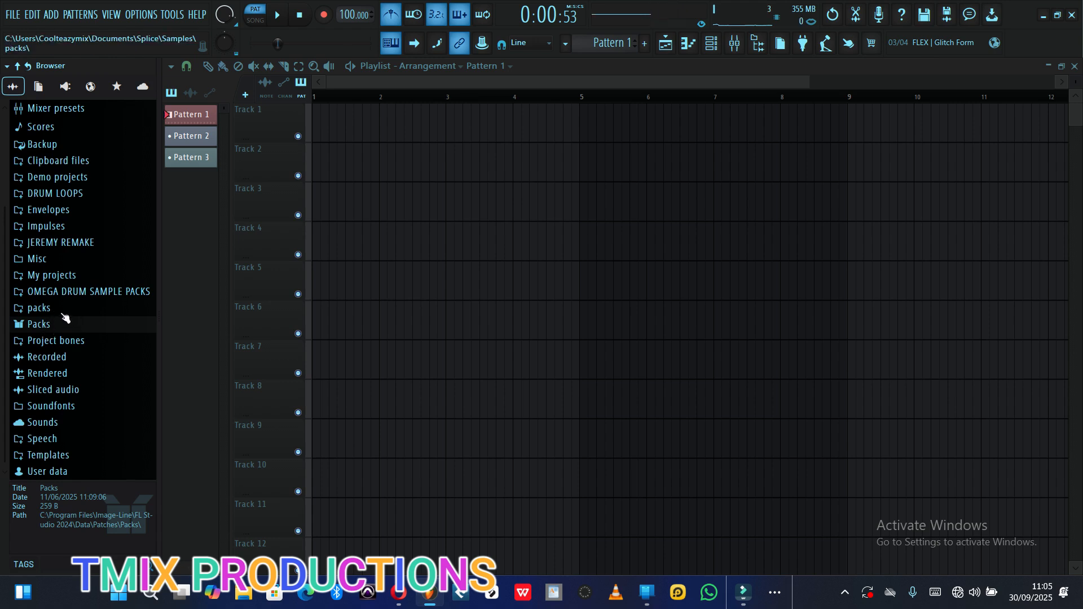
scroll(85, 140, up, 3)
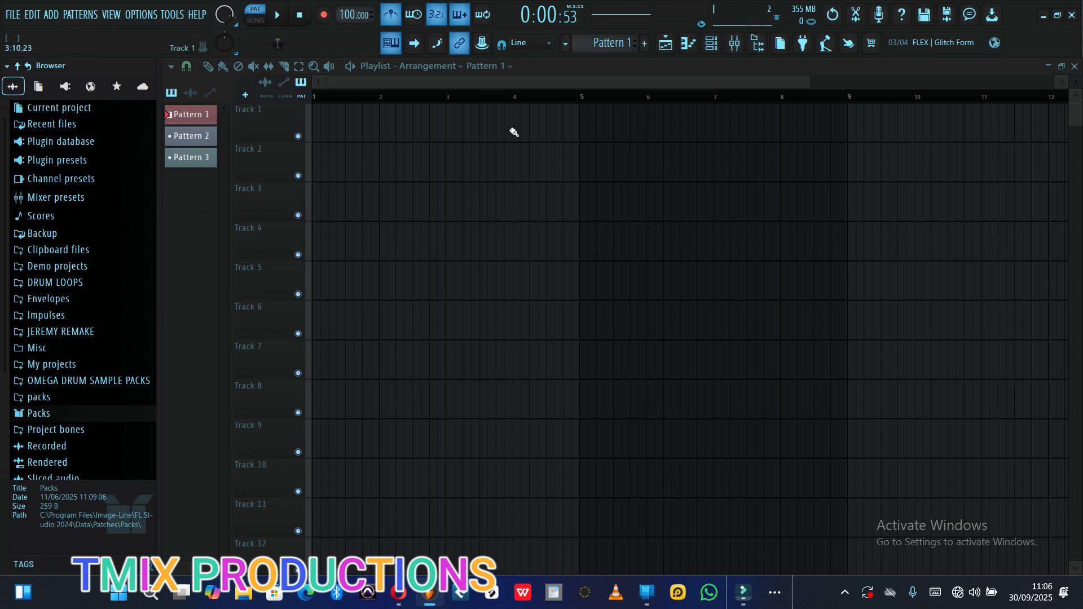
Step: Bring up the project picker, look over its patterns and channels, and close it
click(781, 43)
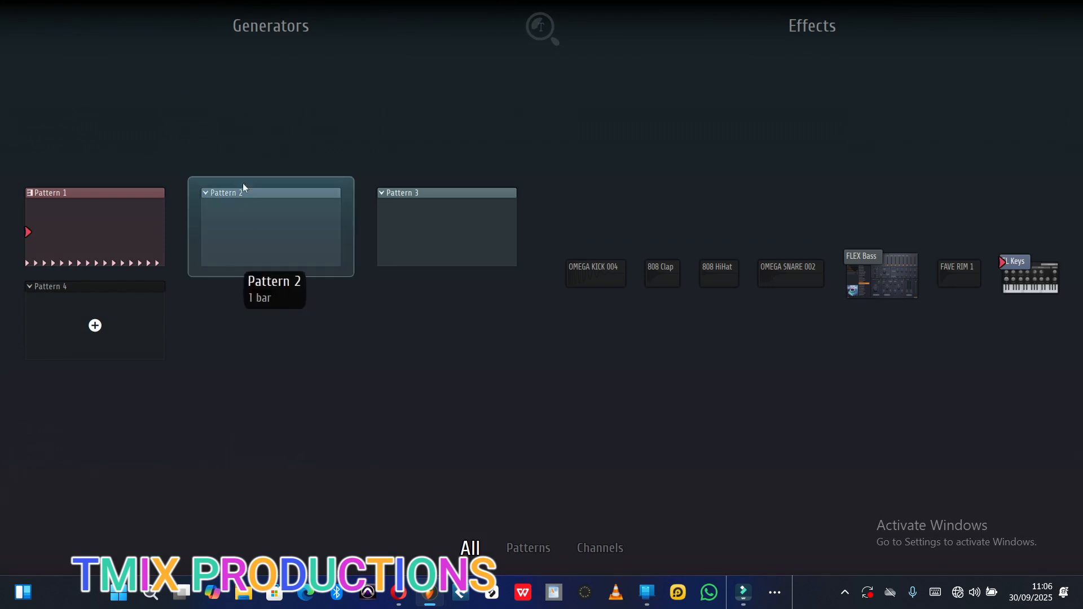
click(801, 371)
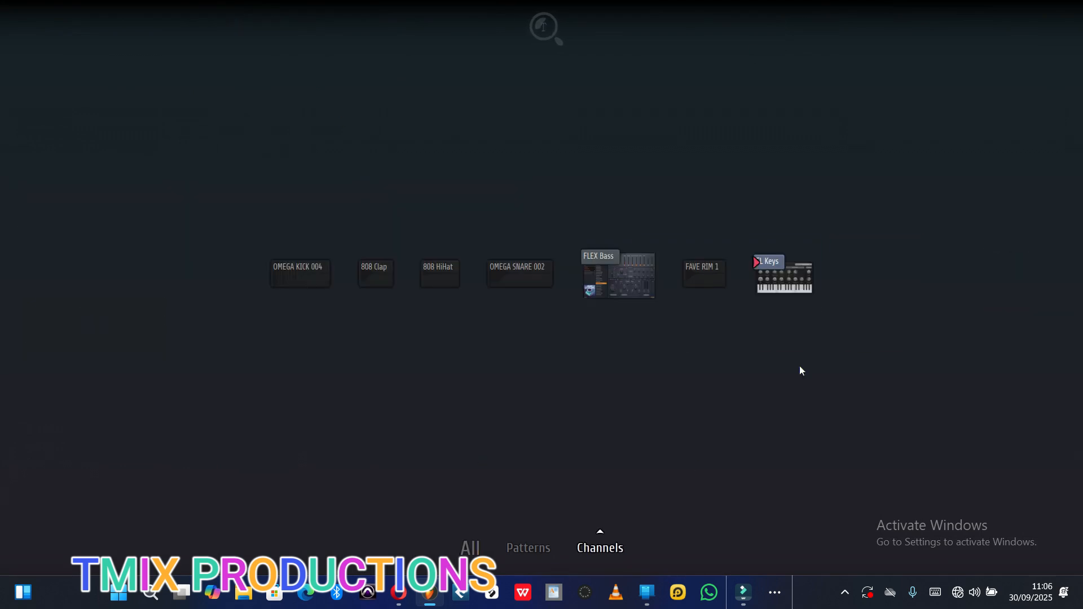
click(578, 373)
Step: Bring up the plugin picker, look over the available generators and effects, and close it
click(803, 49)
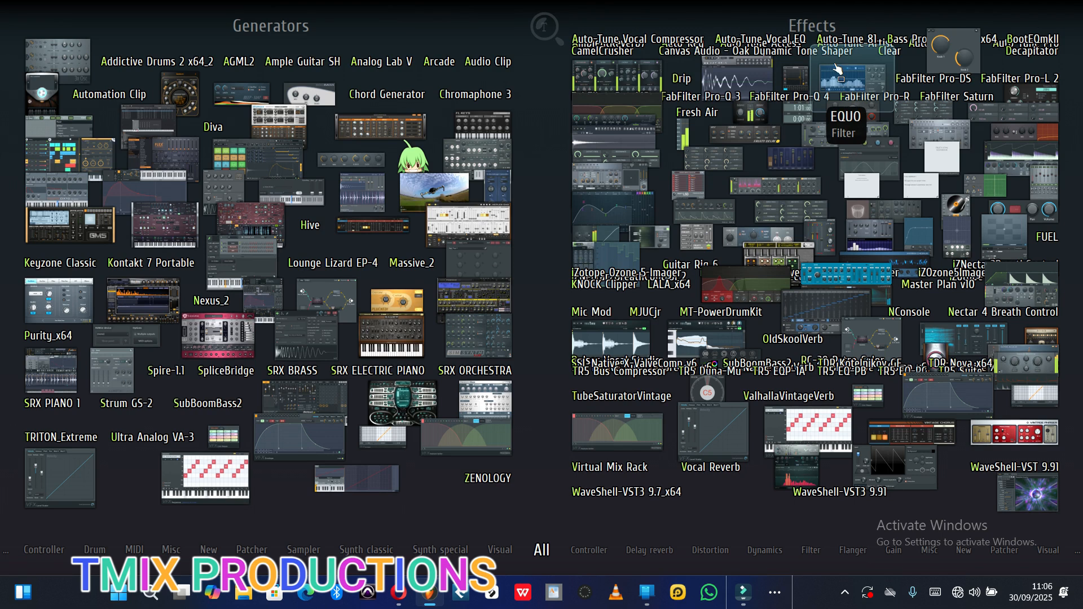
click(545, 491)
click(546, 546)
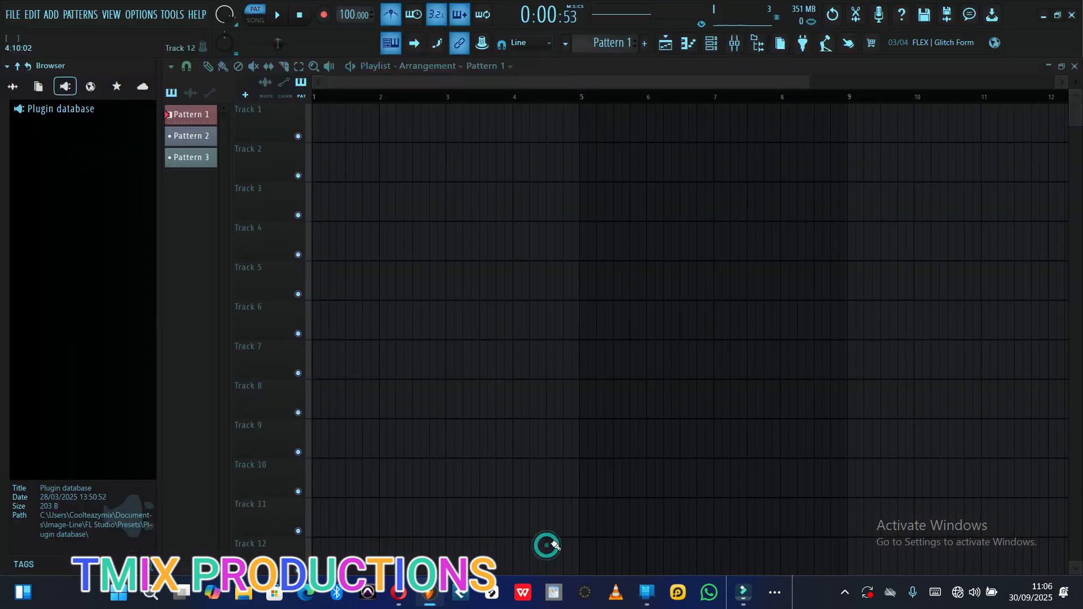
Step: Tap a project tempo of 121 BPM in the Tempo tapper and close it
click(825, 46)
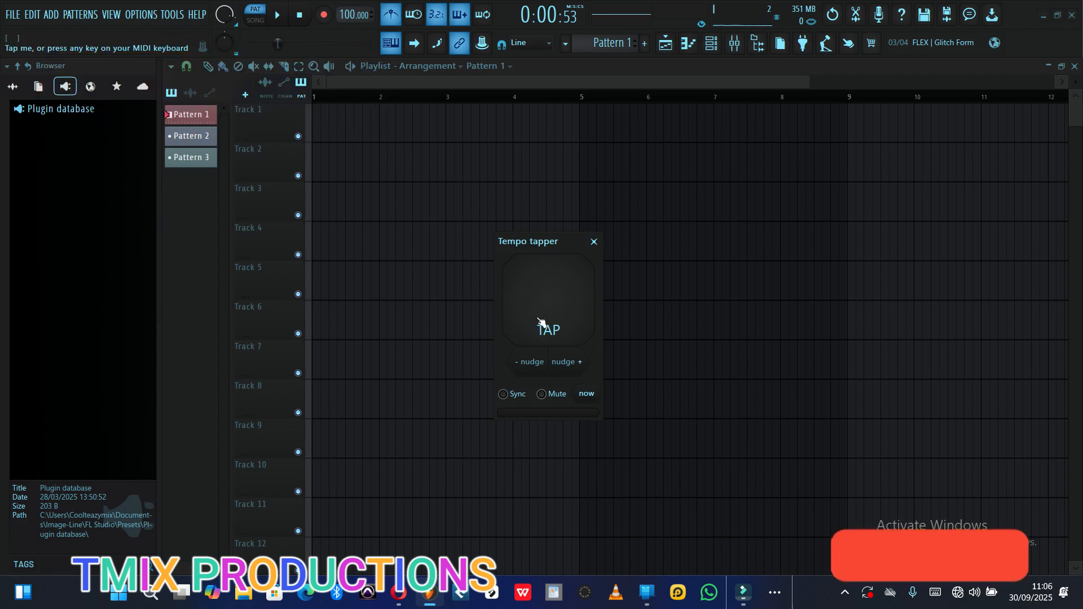
click(569, 303)
click(570, 302)
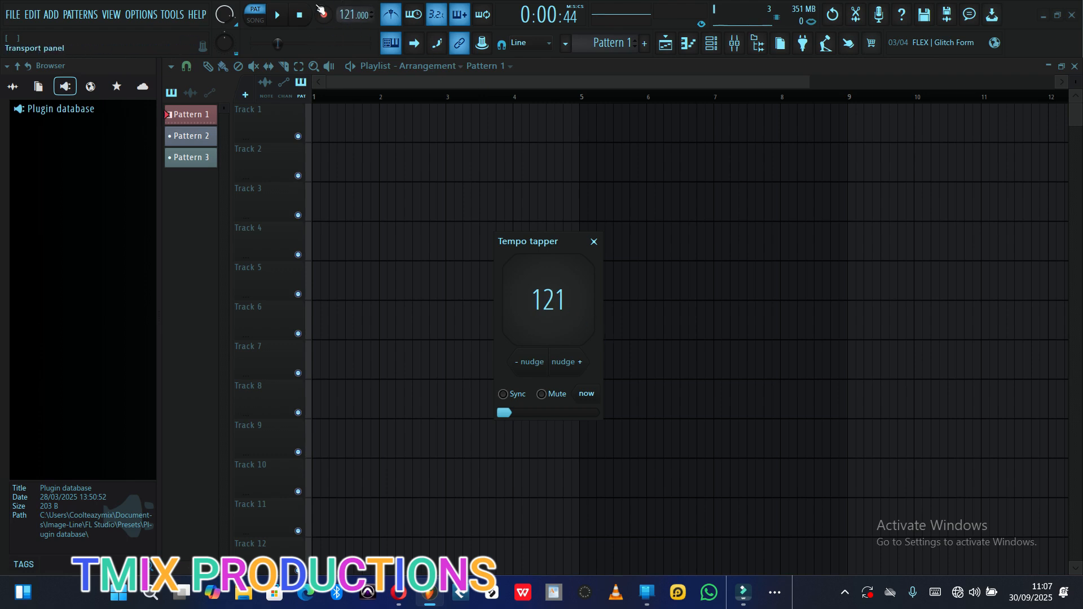
click(593, 241)
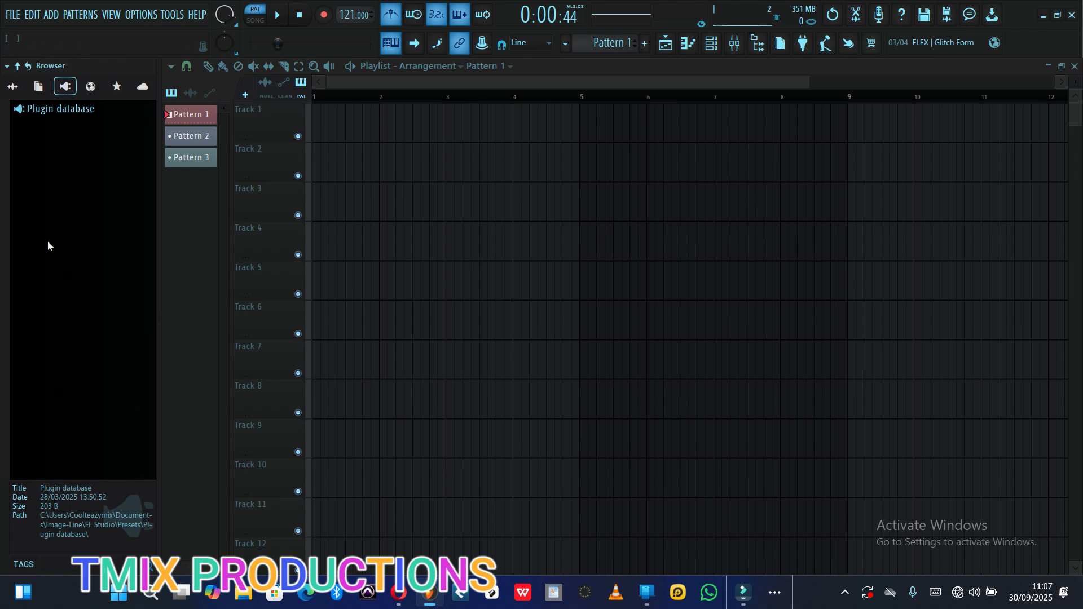
Step: Show all browser content and expand DRUM LOOPS, (VDD) THEKE SAMPLE PACK and its (VDD) LOOPS folder
click(12, 86)
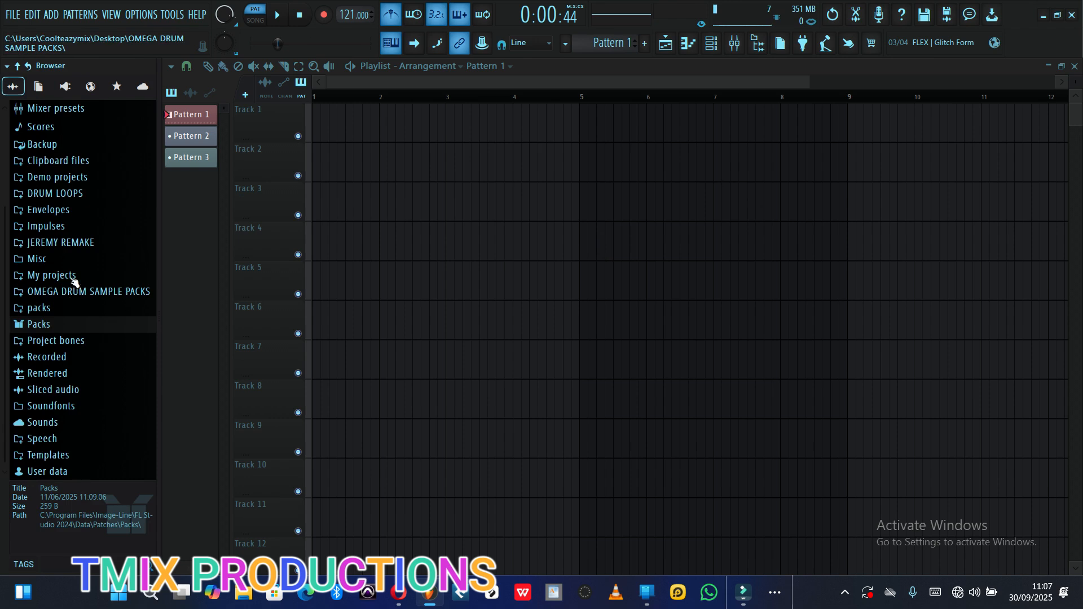
click(61, 194)
scroll(83, 226, down, 4)
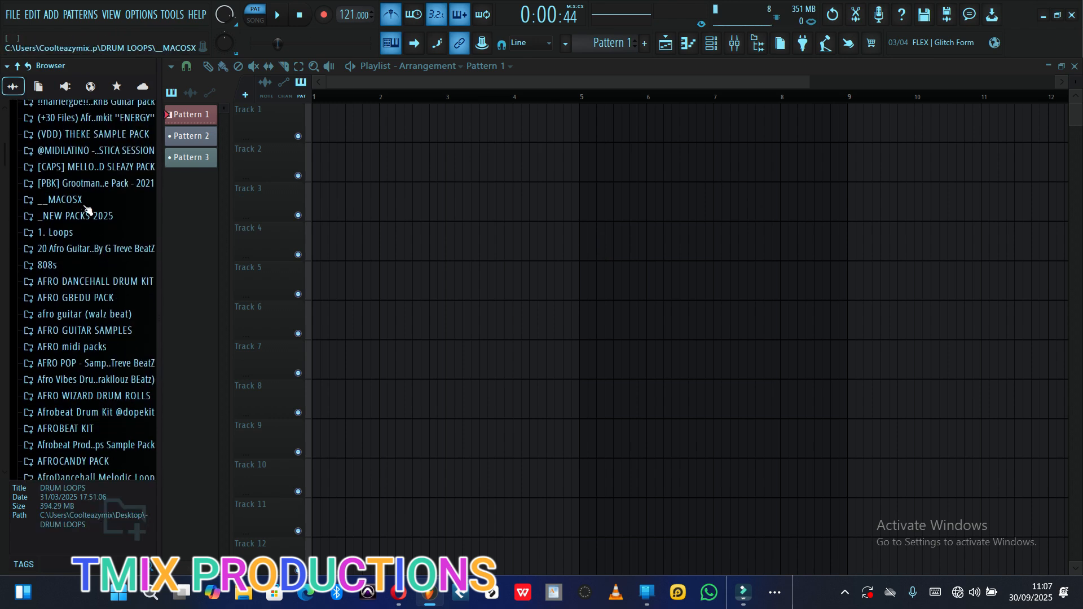
scroll(85, 217, up, 2)
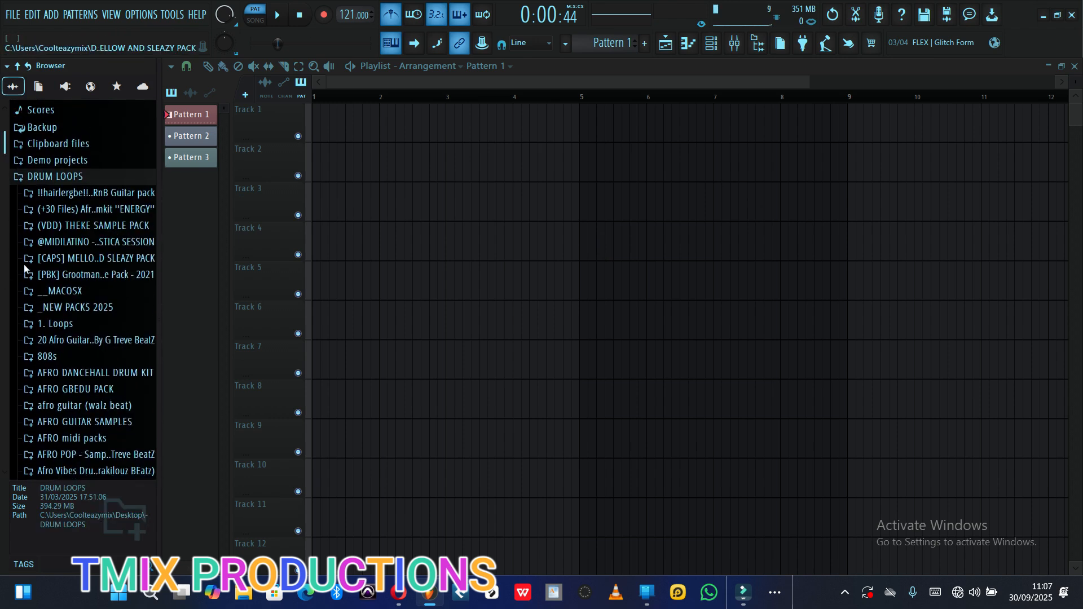
click(116, 225)
click(85, 274)
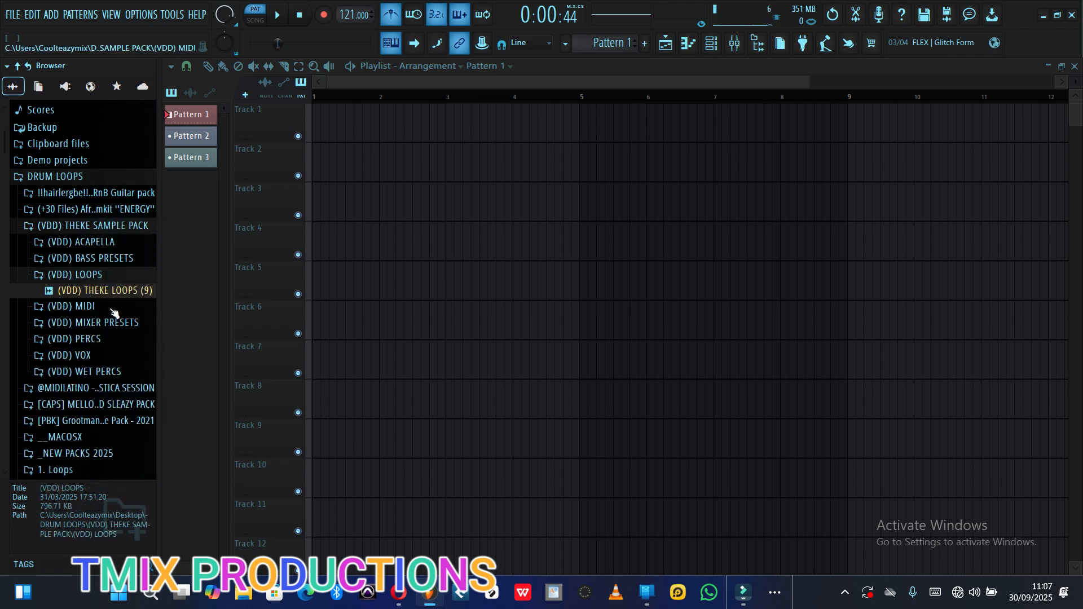
Step: Place (VDD) THEKE LOOPS (9) at bar 1 of Track 3, play it in song mode, and stop playback
click(113, 290)
drag(116, 305, 361, 203)
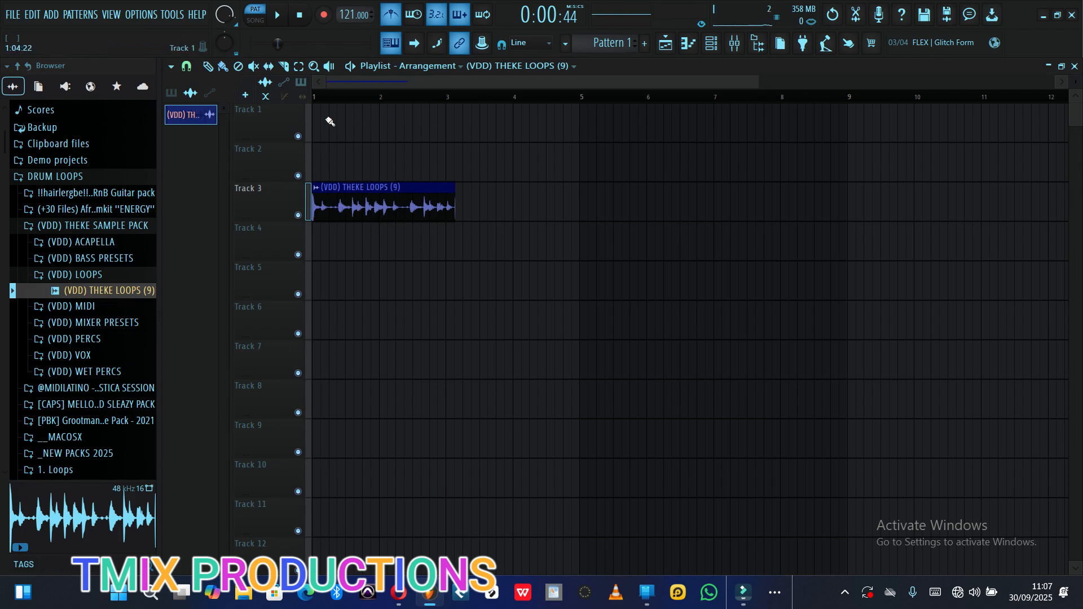
click(255, 20)
click(277, 15)
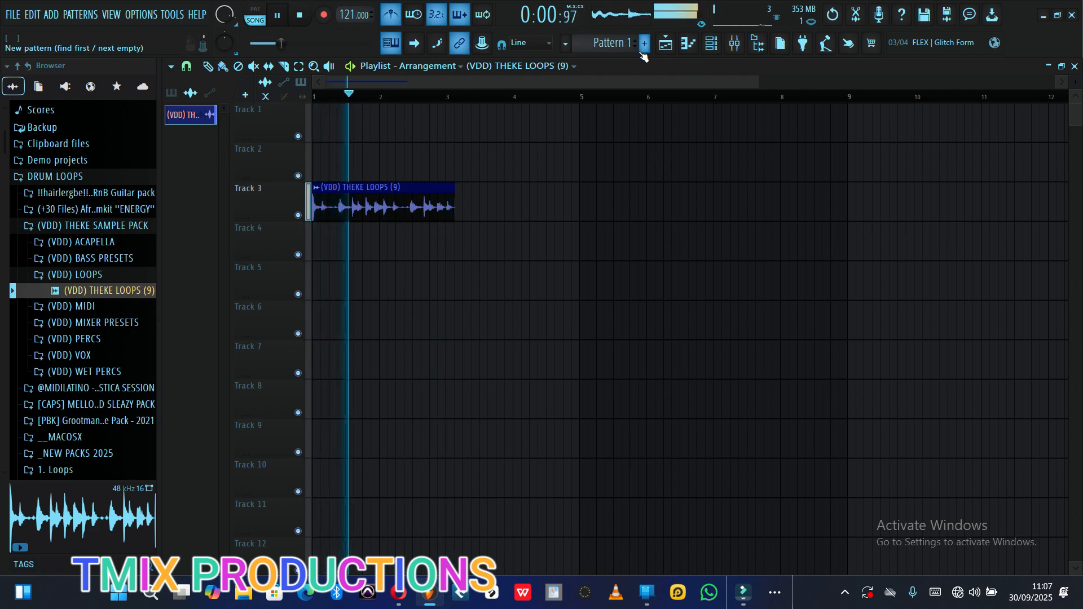
key(space)
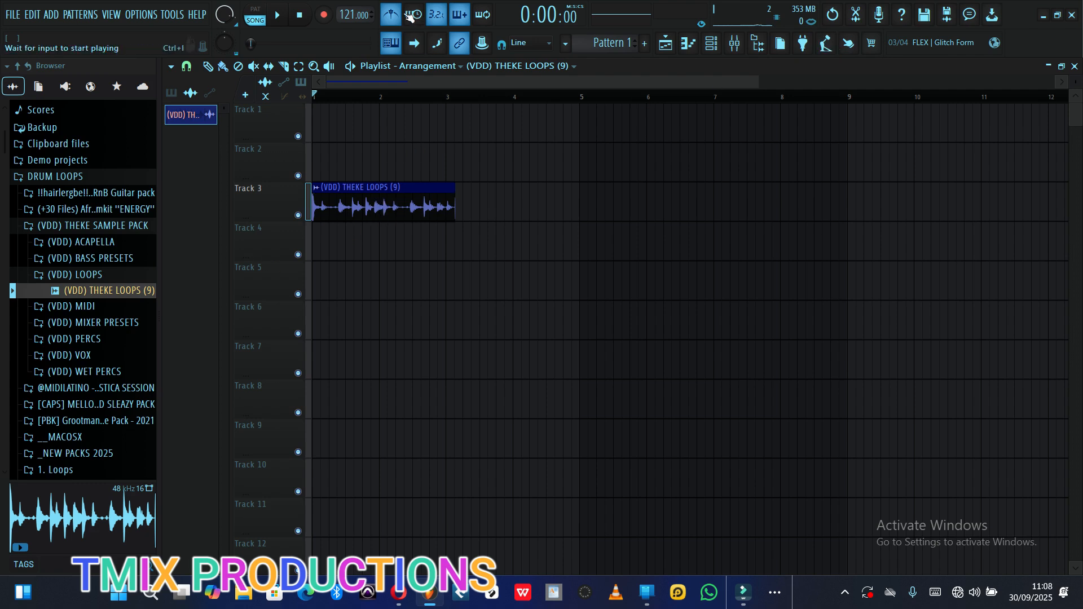
Step: Open the Tempo tapper, play the loop, and tap along with its beat to a tempo of 103 BPM
click(825, 43)
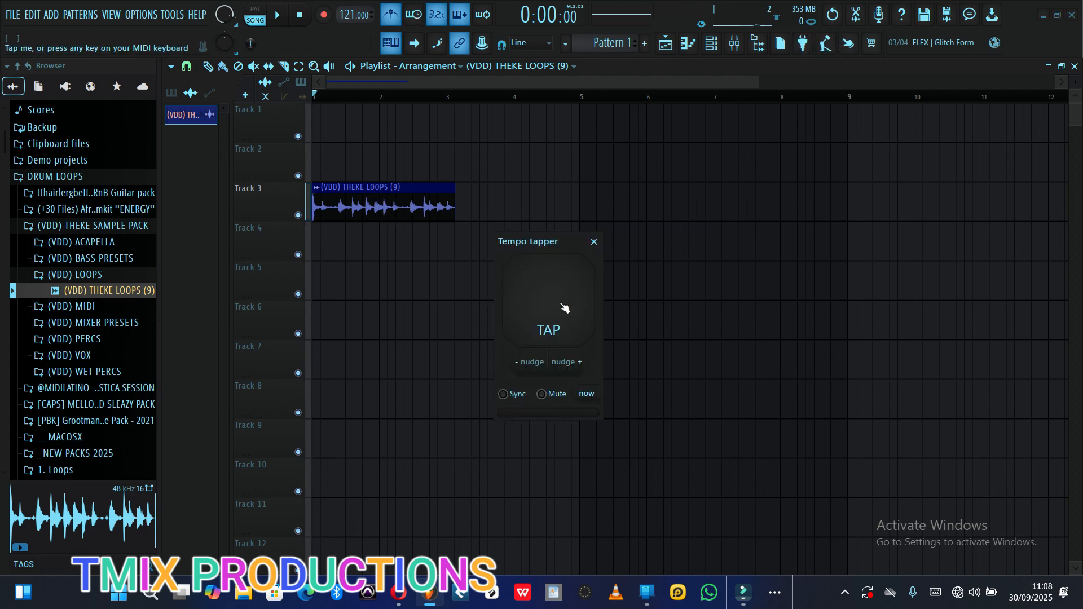
click(277, 14)
click(561, 309)
click(561, 309)
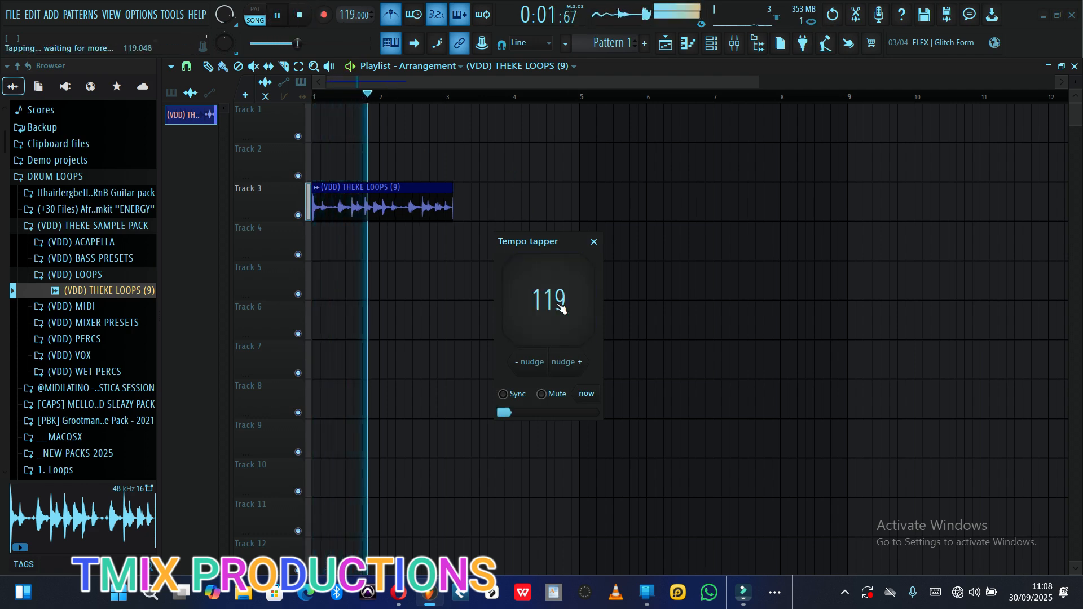
click(561, 309)
click(562, 308)
click(561, 308)
click(561, 309)
click(561, 308)
click(561, 308)
click(561, 309)
click(561, 308)
click(561, 308)
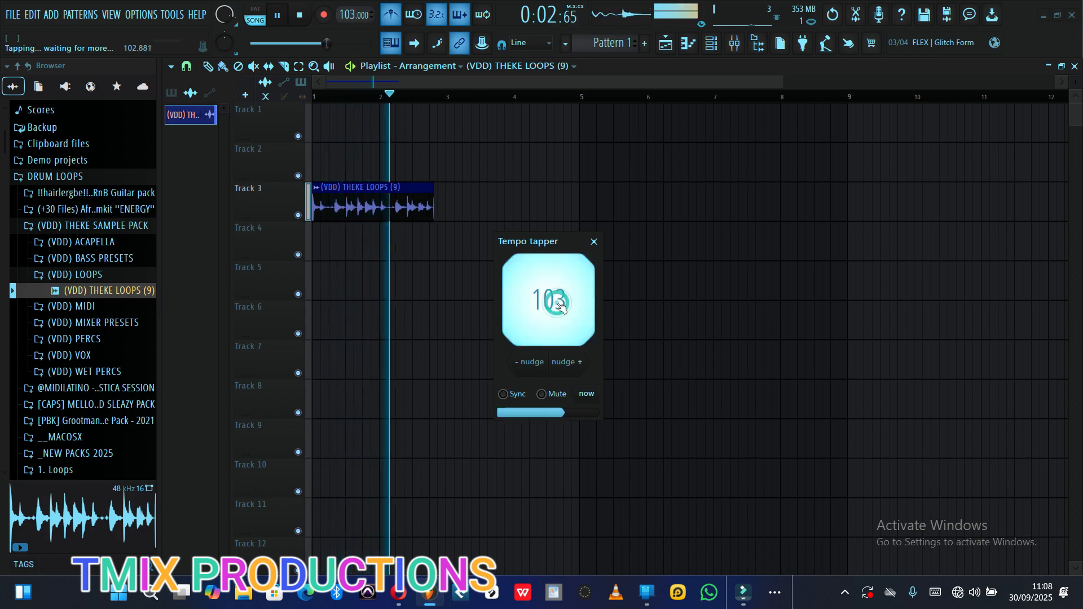
Step: Retap the tempo along with the loop to 113 BPM, close the Tempo tapper, and stop playback
click(590, 297)
click(590, 297)
click(590, 297)
click(590, 297)
click(590, 297)
click(589, 297)
click(590, 298)
click(590, 298)
click(590, 297)
click(590, 297)
key(v)
key(v)
key(v)
click(589, 297)
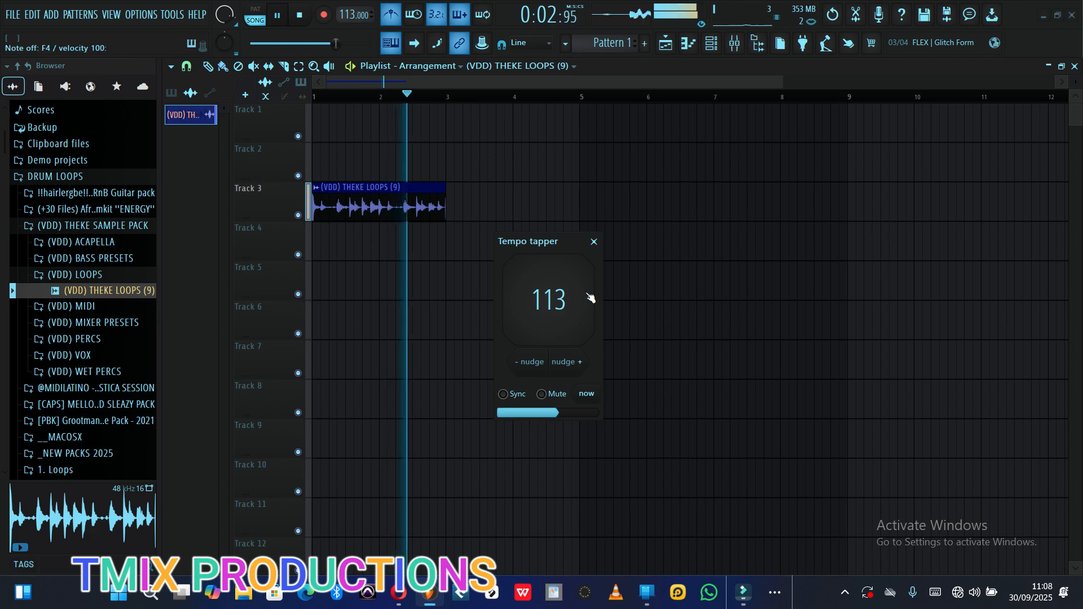
key(v)
key(v)
key(v)
key(v)
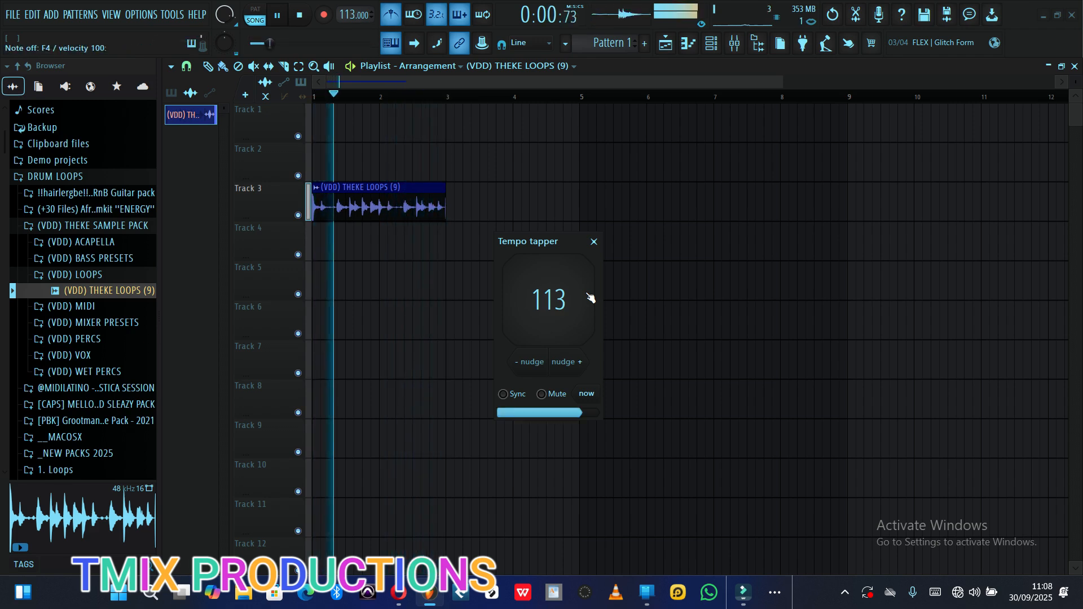
key(v)
key(v)
key(v)
key(v)
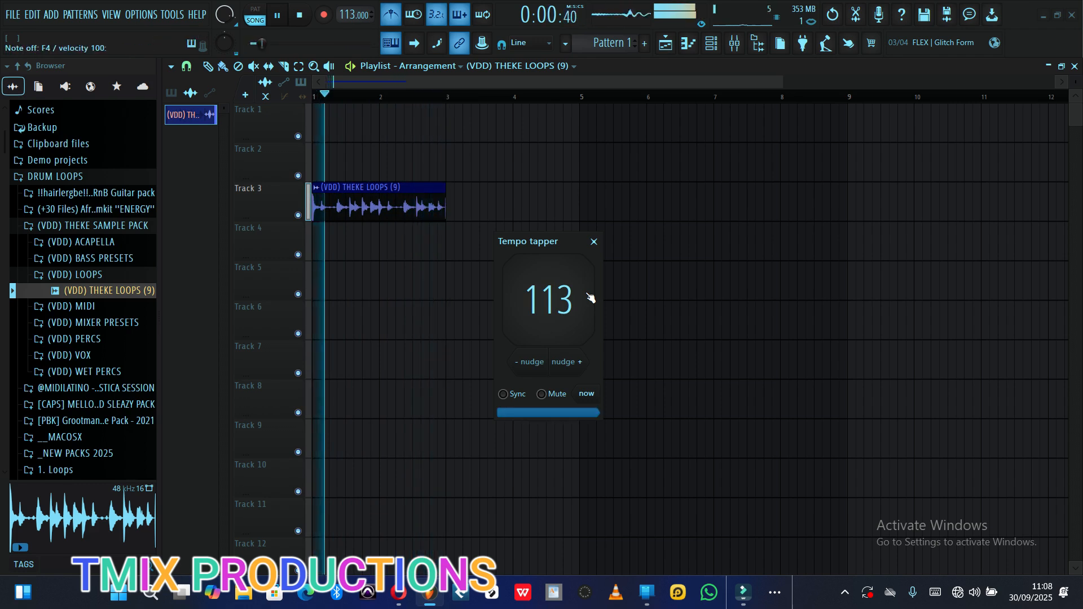
click(594, 241)
key(space)
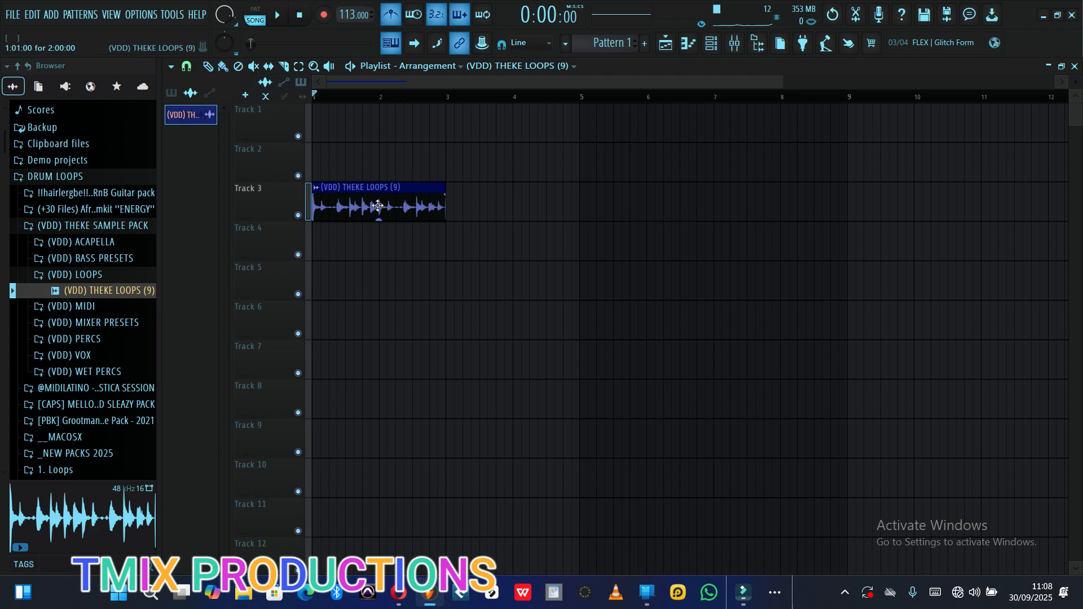
Step: Zoom the playlist in on the Track 3 loop and play it to check its timing against the bar lines
drag(783, 83, 455, 46)
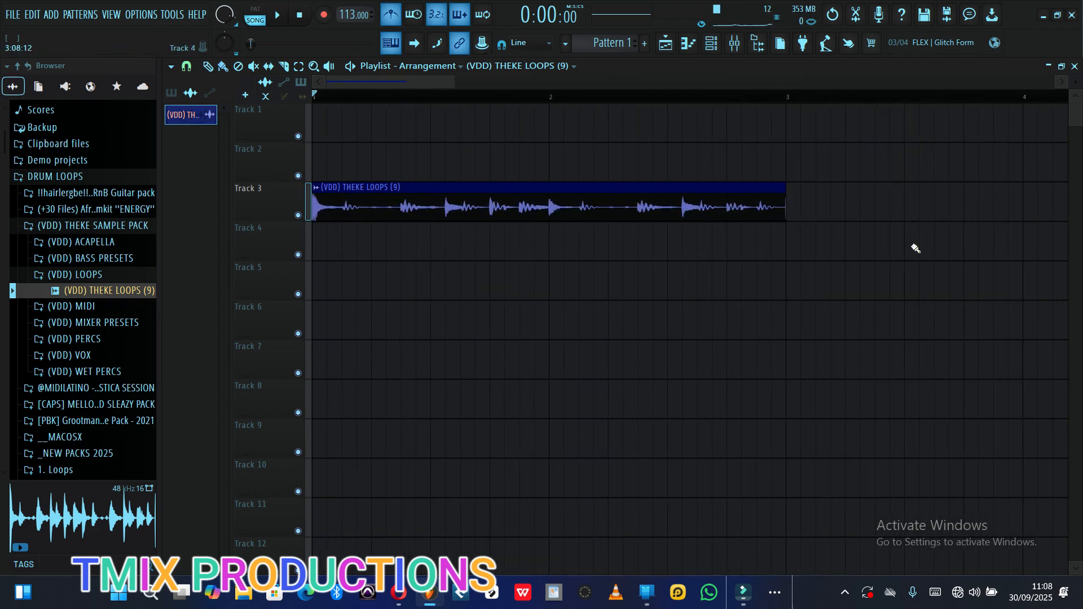
click(277, 15)
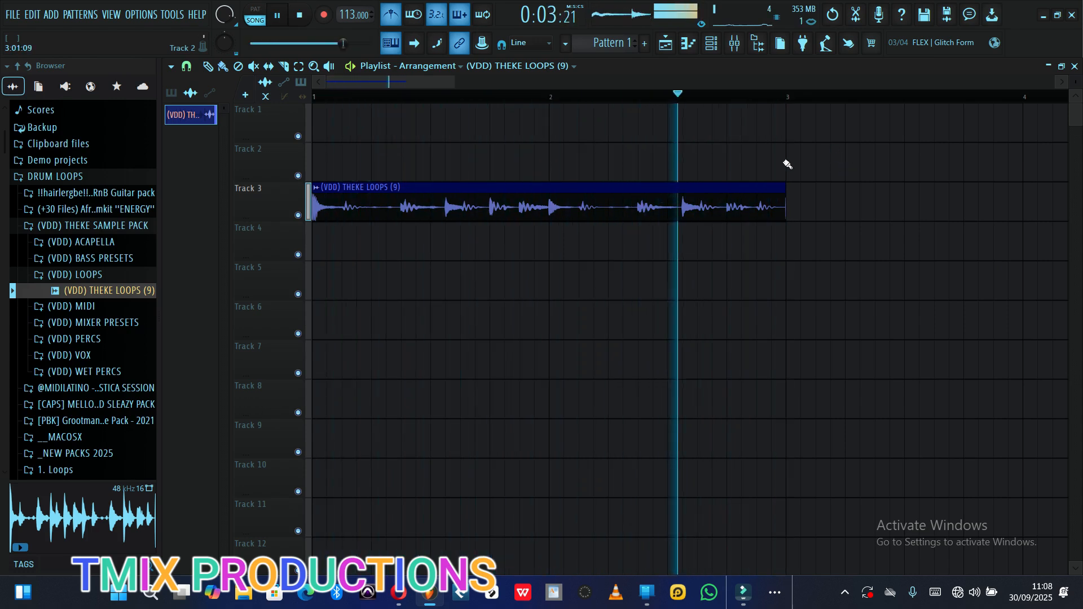
click(300, 15)
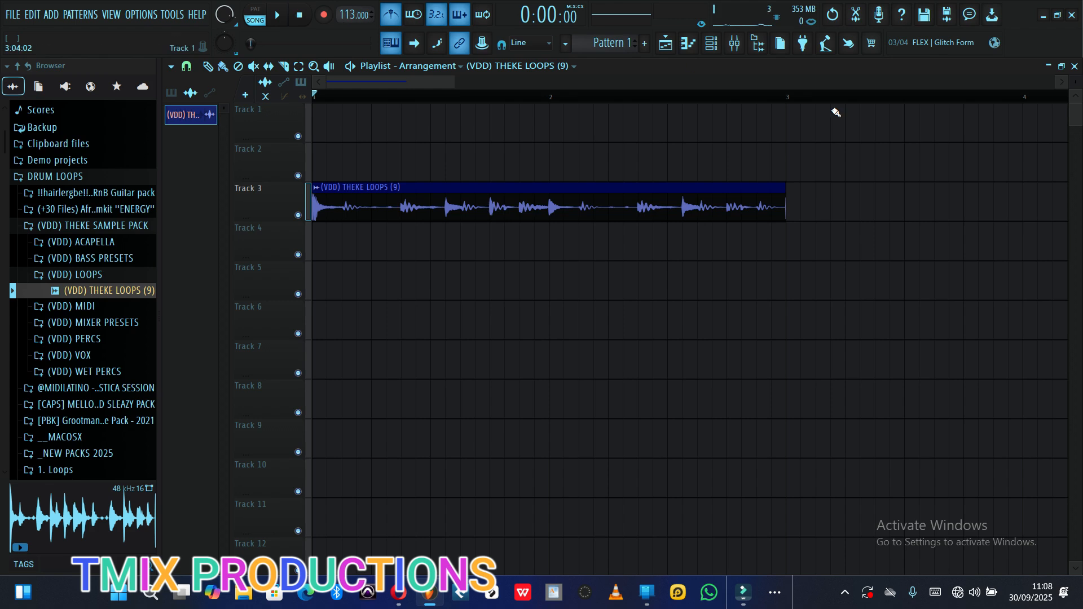
Step: Show the Tempo tapper again, zoom the playlist back out to about 12 bars, and close the tapper
click(825, 43)
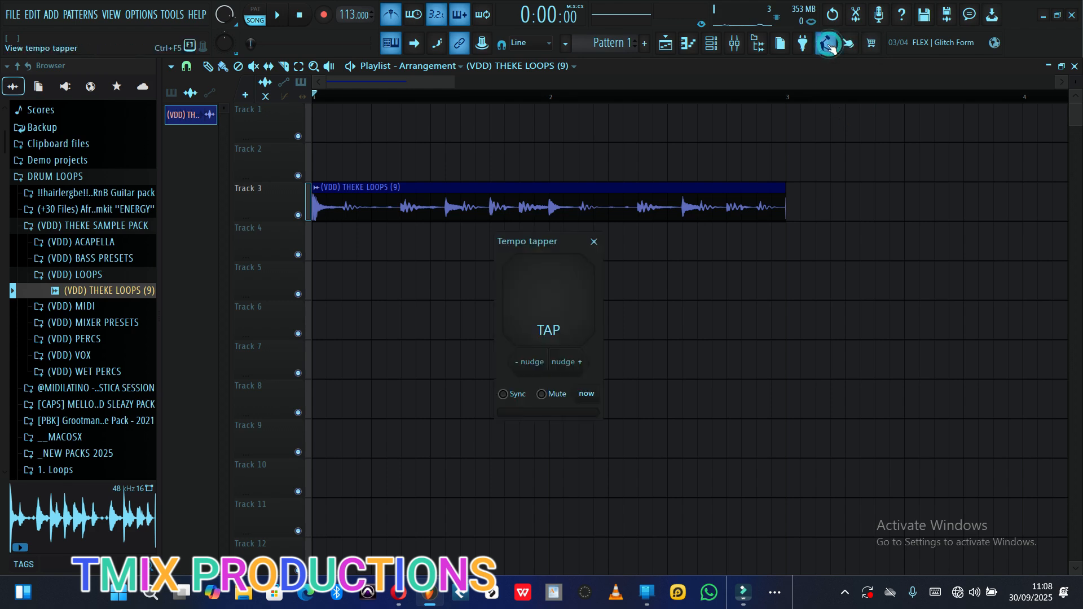
drag(453, 83, 825, 127)
click(594, 242)
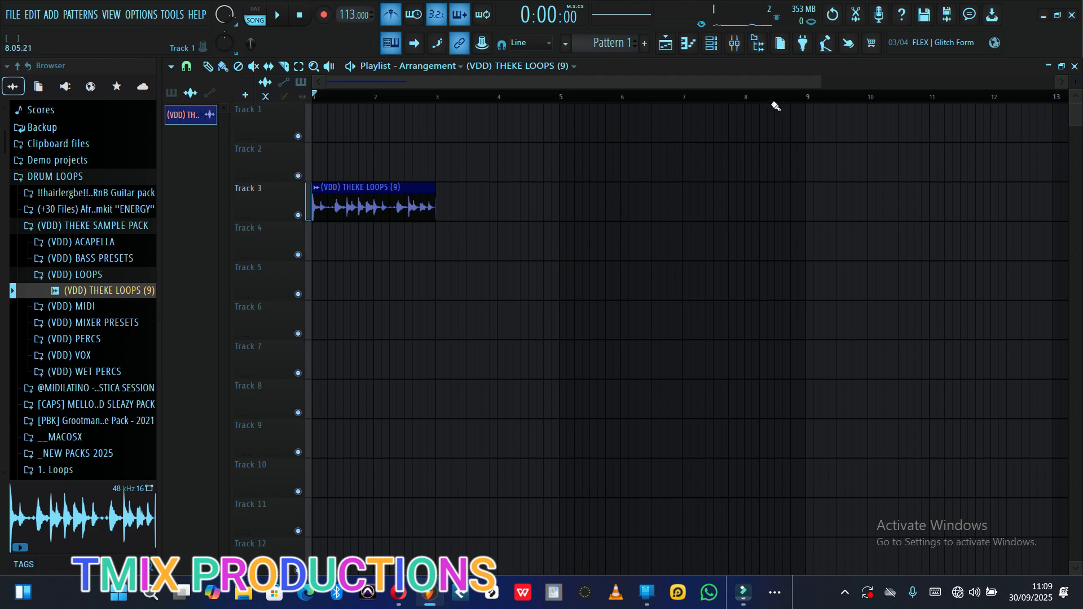
Step: Bring up the Touch pads, look over their note layout, and close them
click(848, 43)
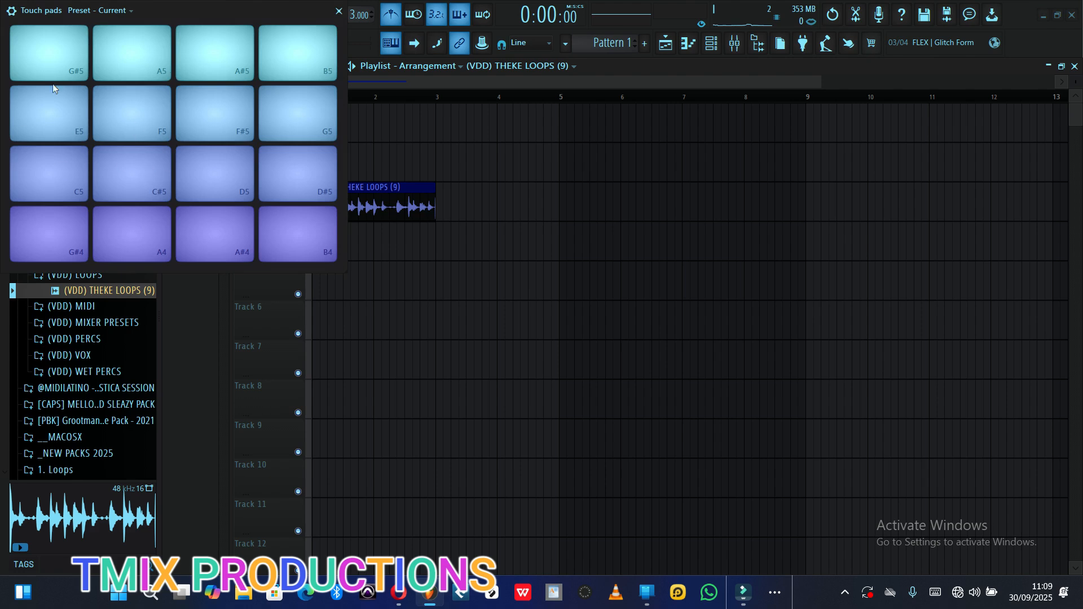
click(339, 11)
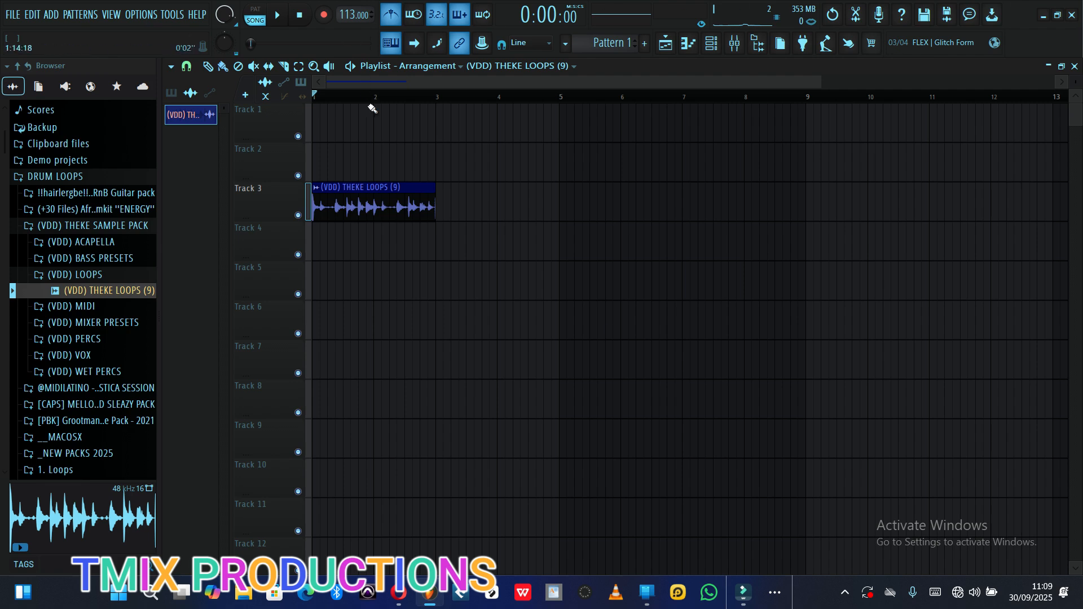